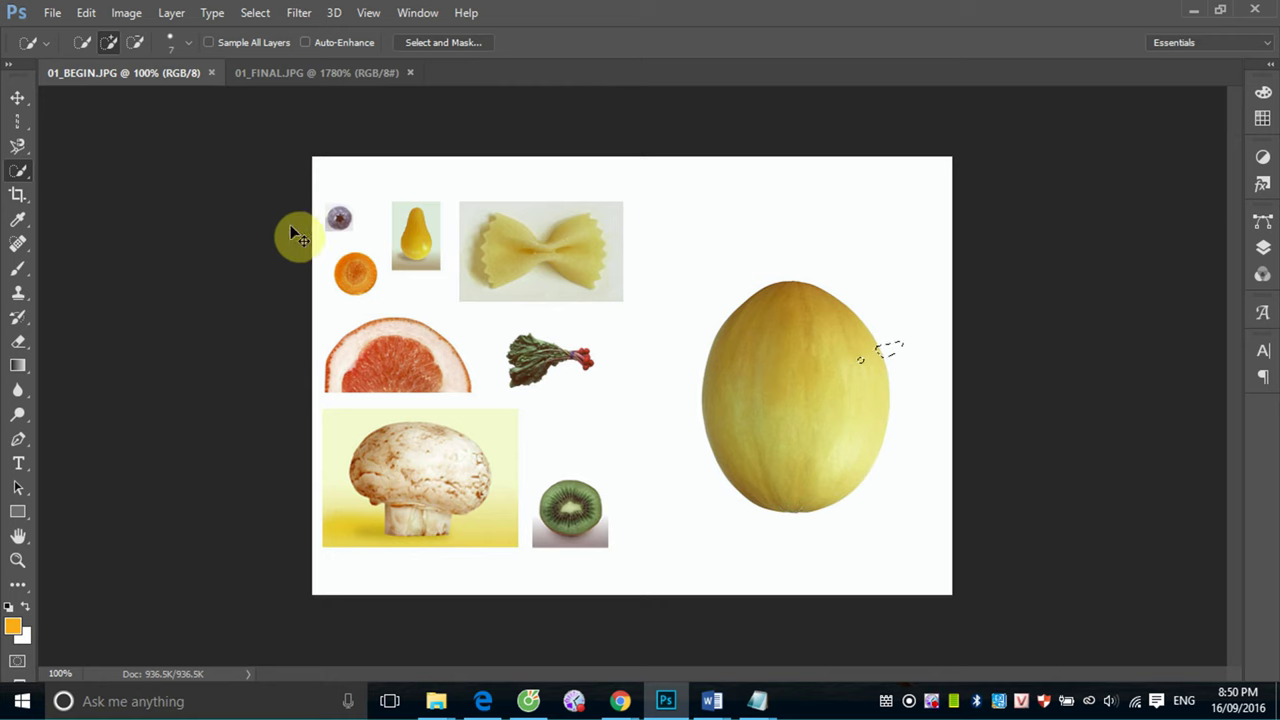
Clear the stray selection and show the finished 01_FINAL.JPG fitted to the window, after checking 01_BEGIN.JPG
{"action": "key", "text": "ctrl+d"}
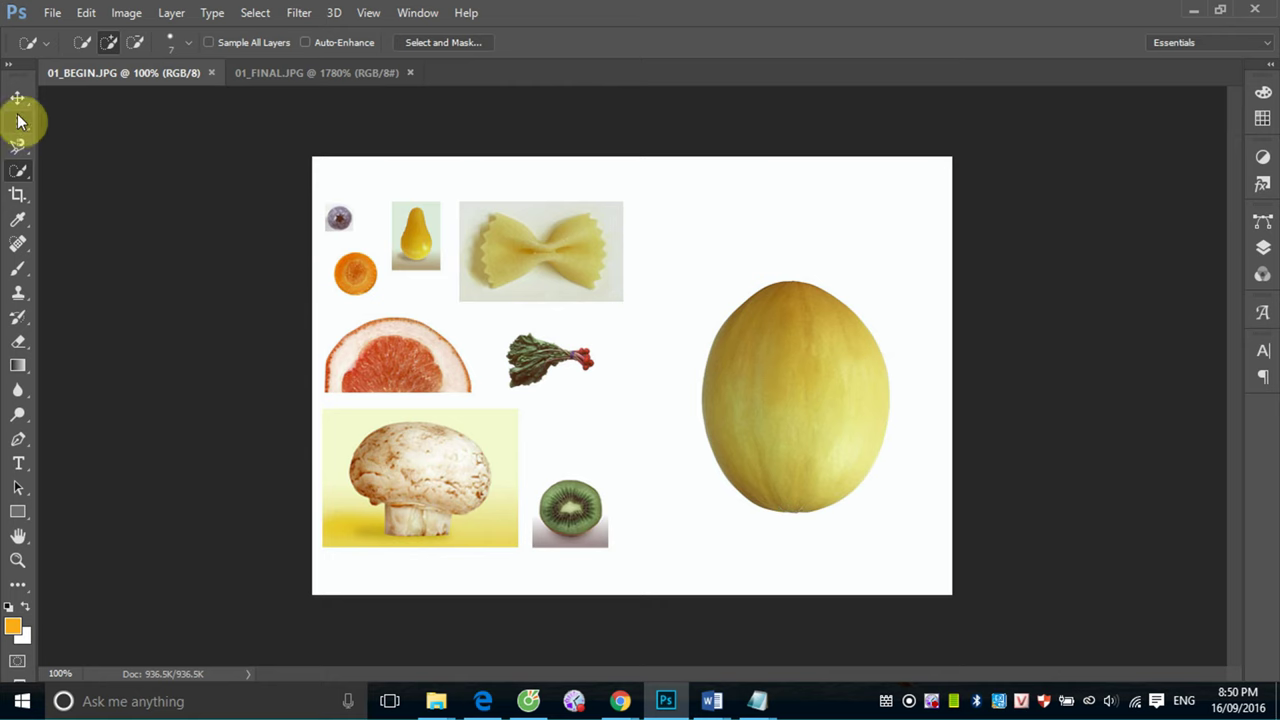
{"action": "left_click", "coordinate": [298, 72]}
{"action": "key", "text": "ctrl+0"}
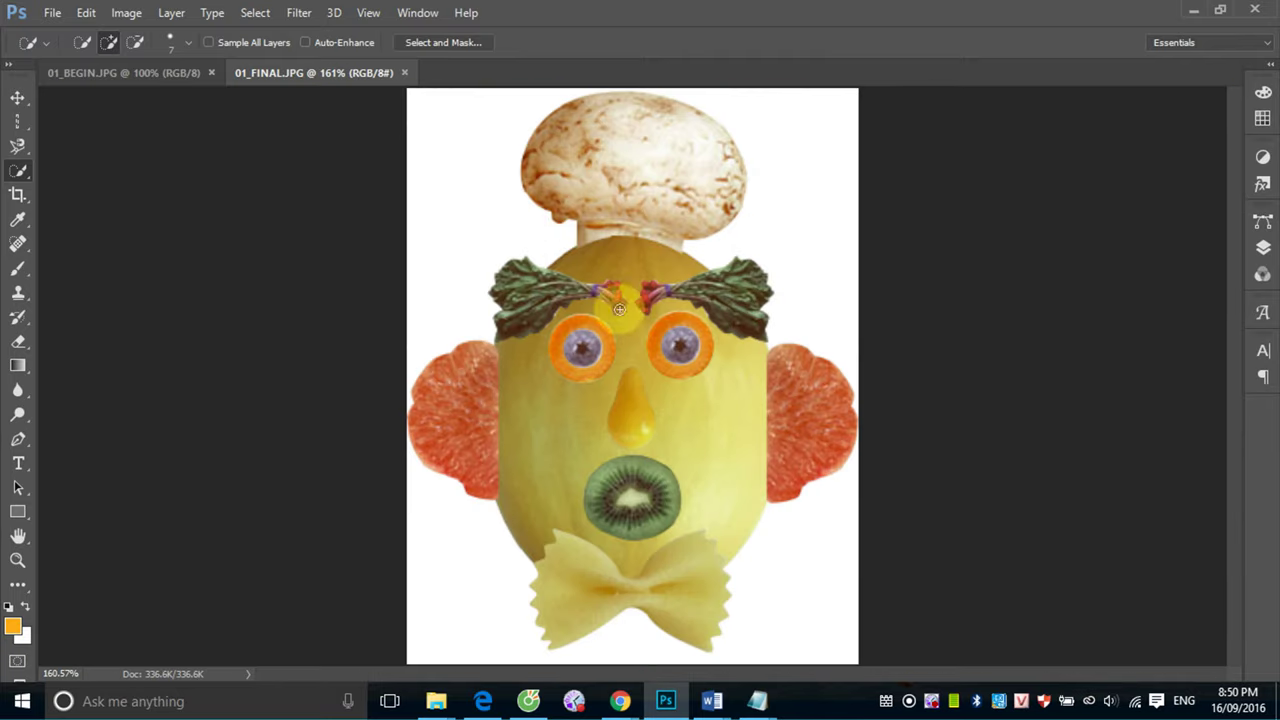
{"action": "left_click", "coordinate": [128, 72]}
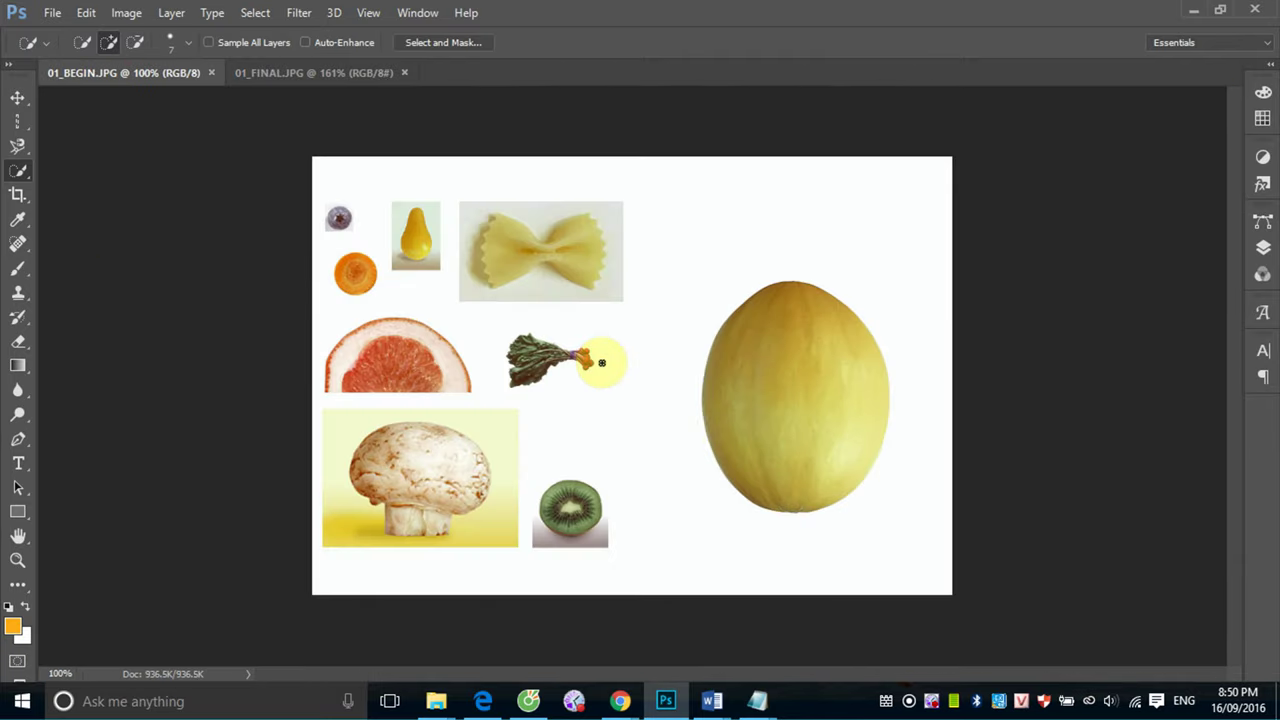
{"action": "left_click", "coordinate": [332, 72]}
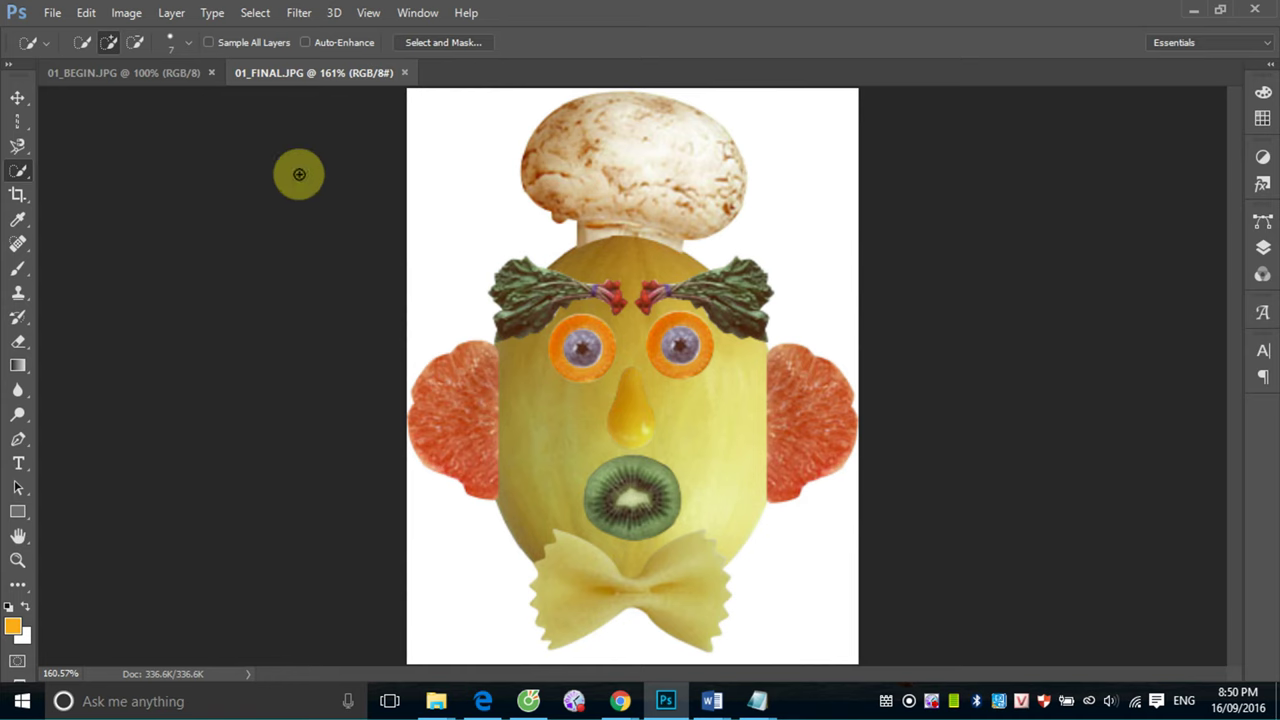
Arrange the documents 2-up Vertical, widen the food-sheet pane, and view the finished face at 100%
{"action": "left_click", "coordinate": [420, 14]}
{"action": "mouse_move", "coordinate": [486, 28]}
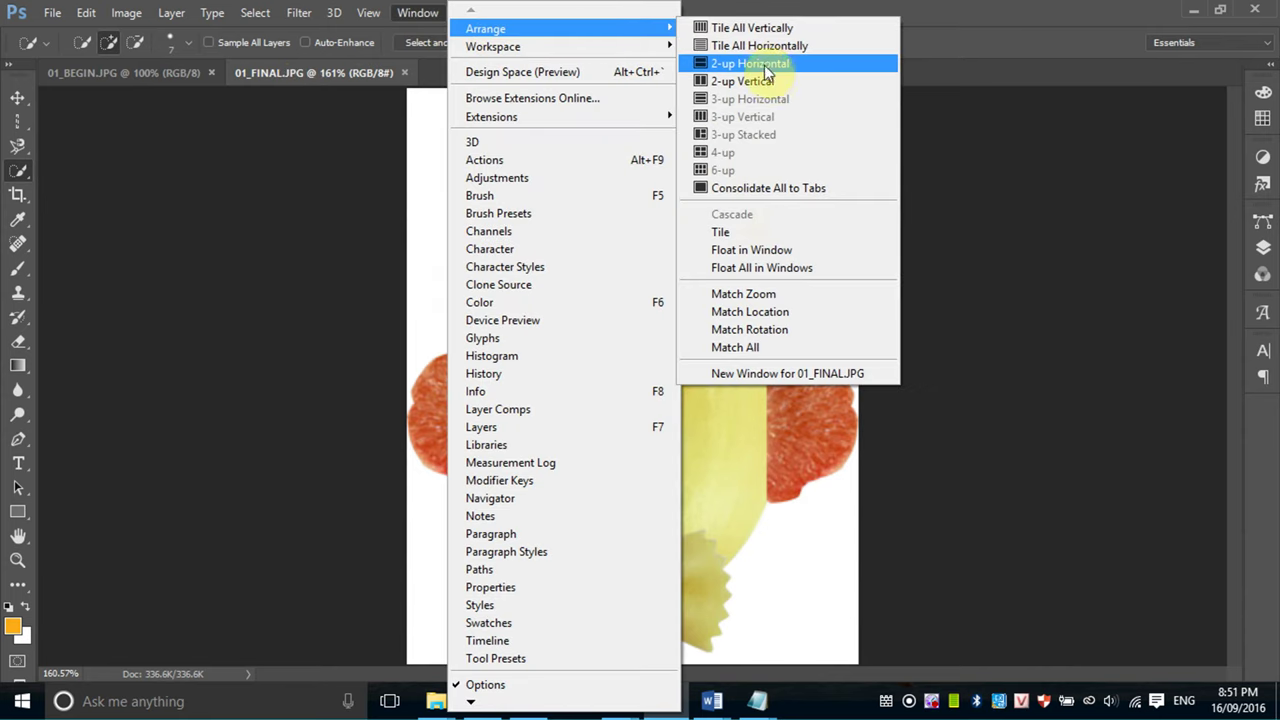
{"action": "left_click", "coordinate": [757, 80]}
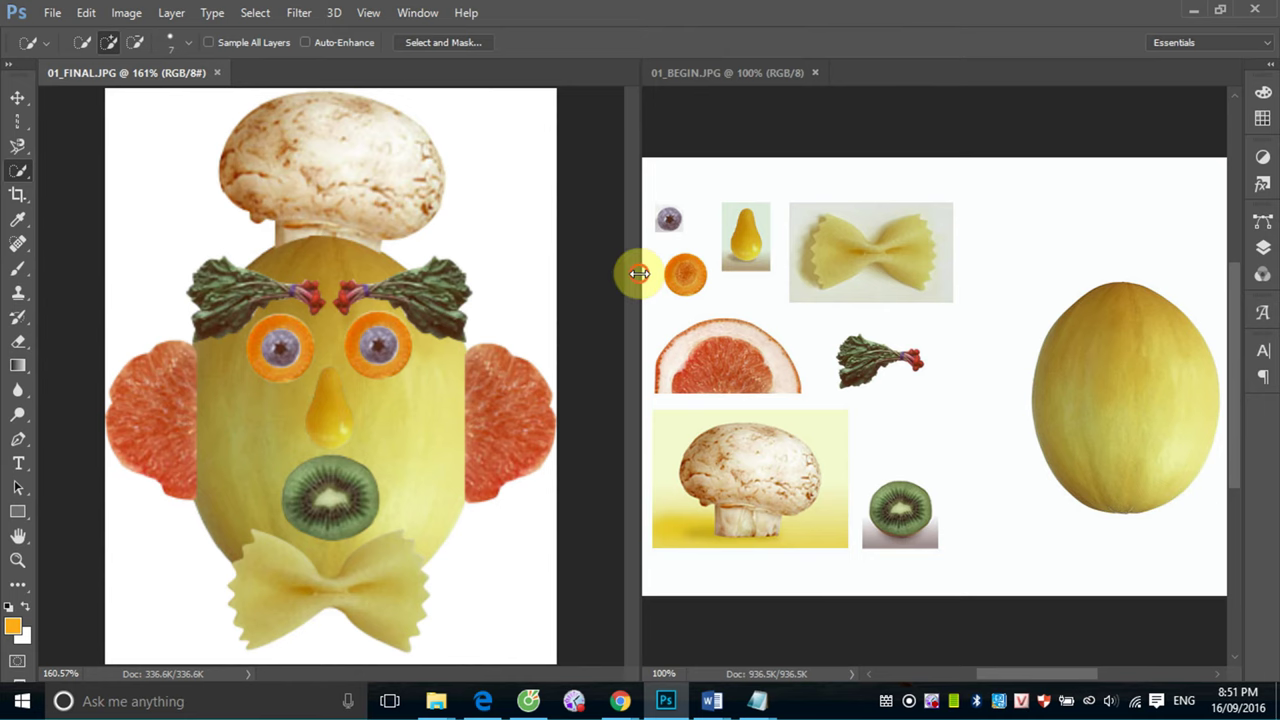
{"action": "left_click_drag", "start_coordinate": [639, 273], "coordinate": [525, 272]}
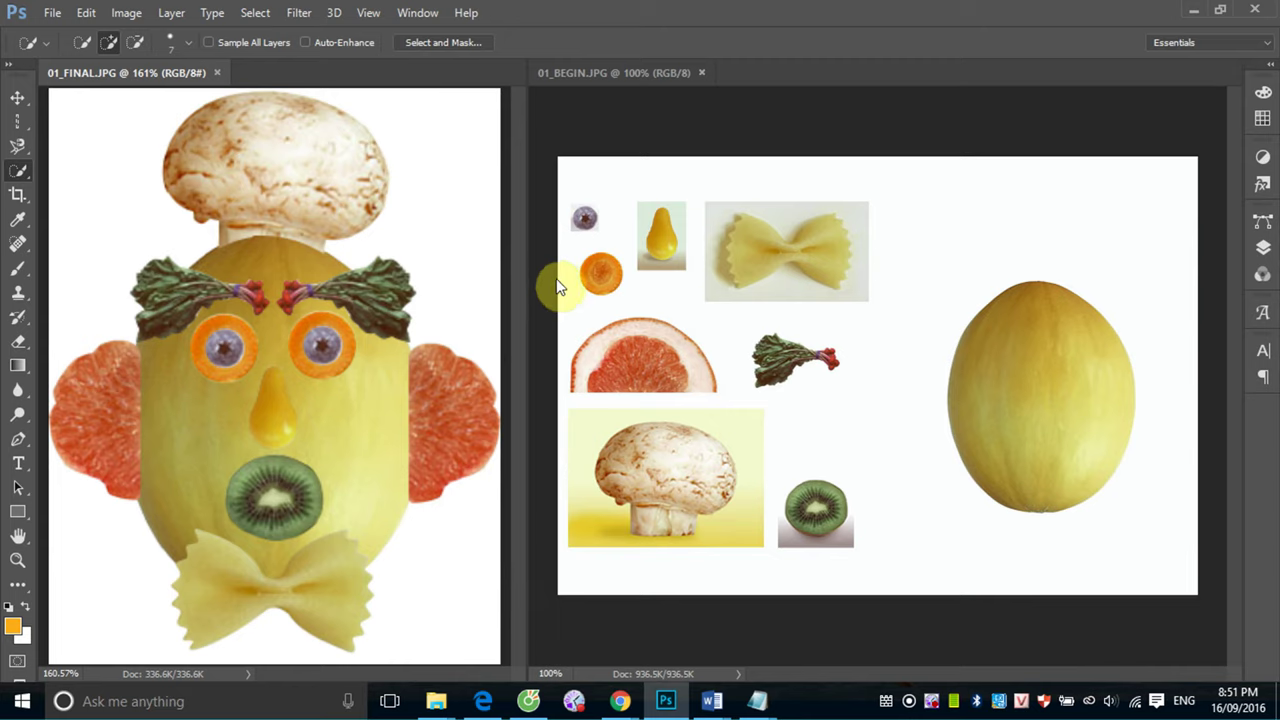
{"action": "key", "text": "ctrl+1"}
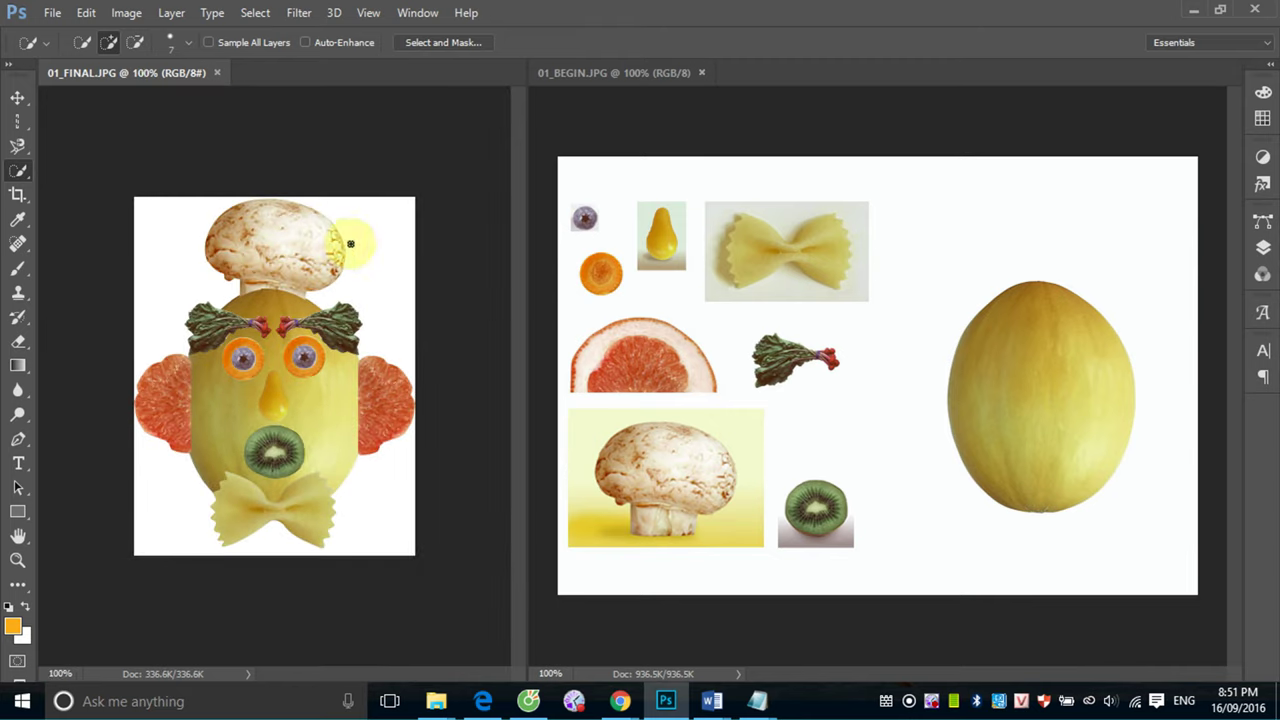
{"action": "left_click", "coordinate": [17, 97]}
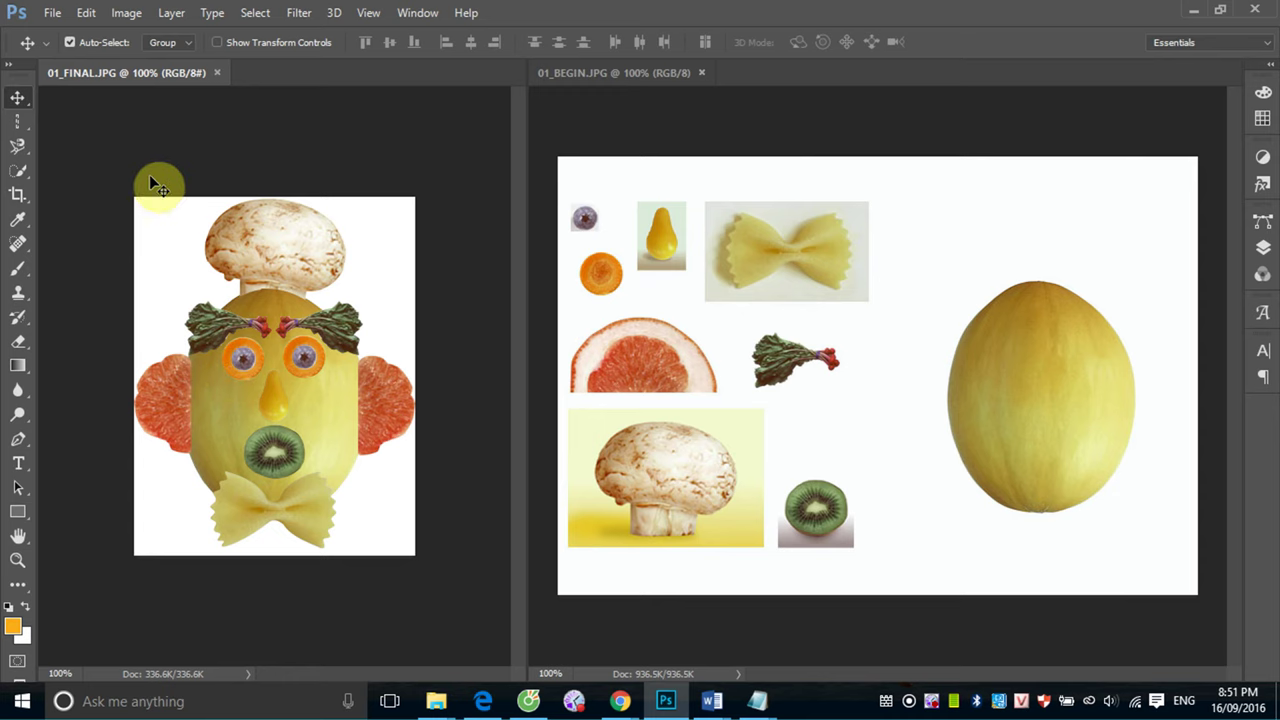
Duplicate the finished image as a new document named 01_FINAL copy
{"action": "left_click", "coordinate": [124, 13]}
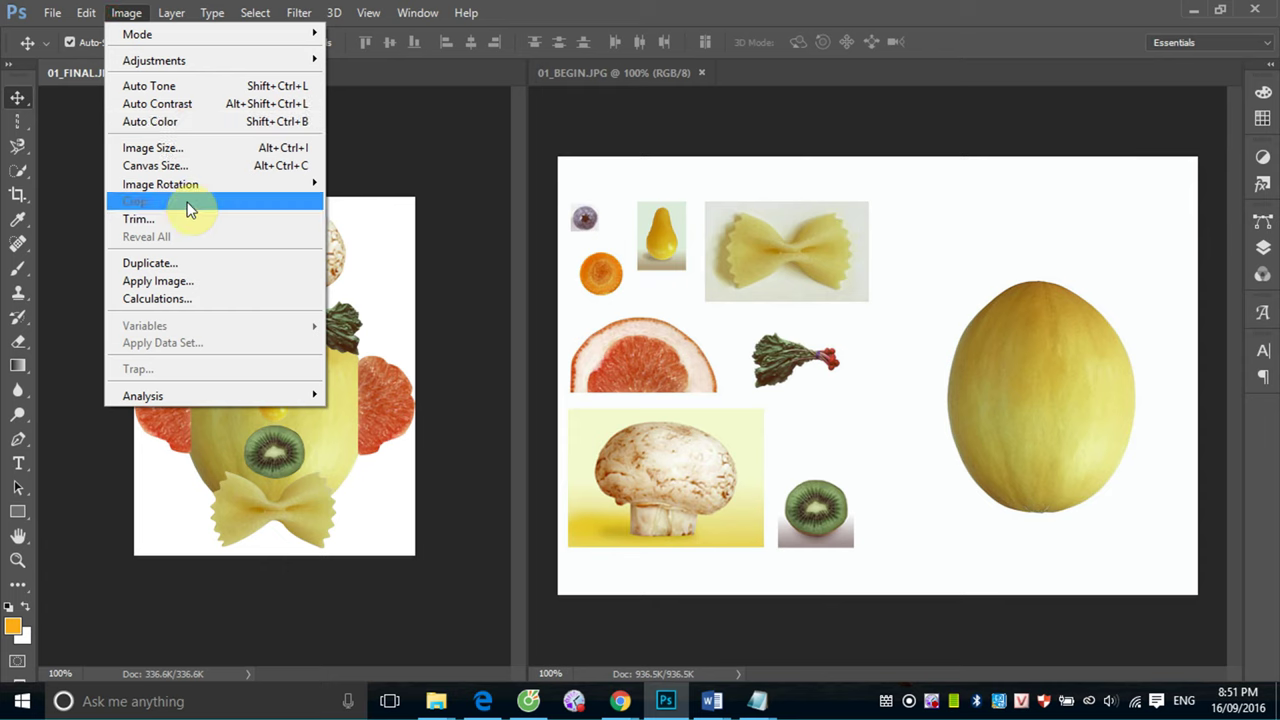
{"action": "left_click", "coordinate": [170, 263]}
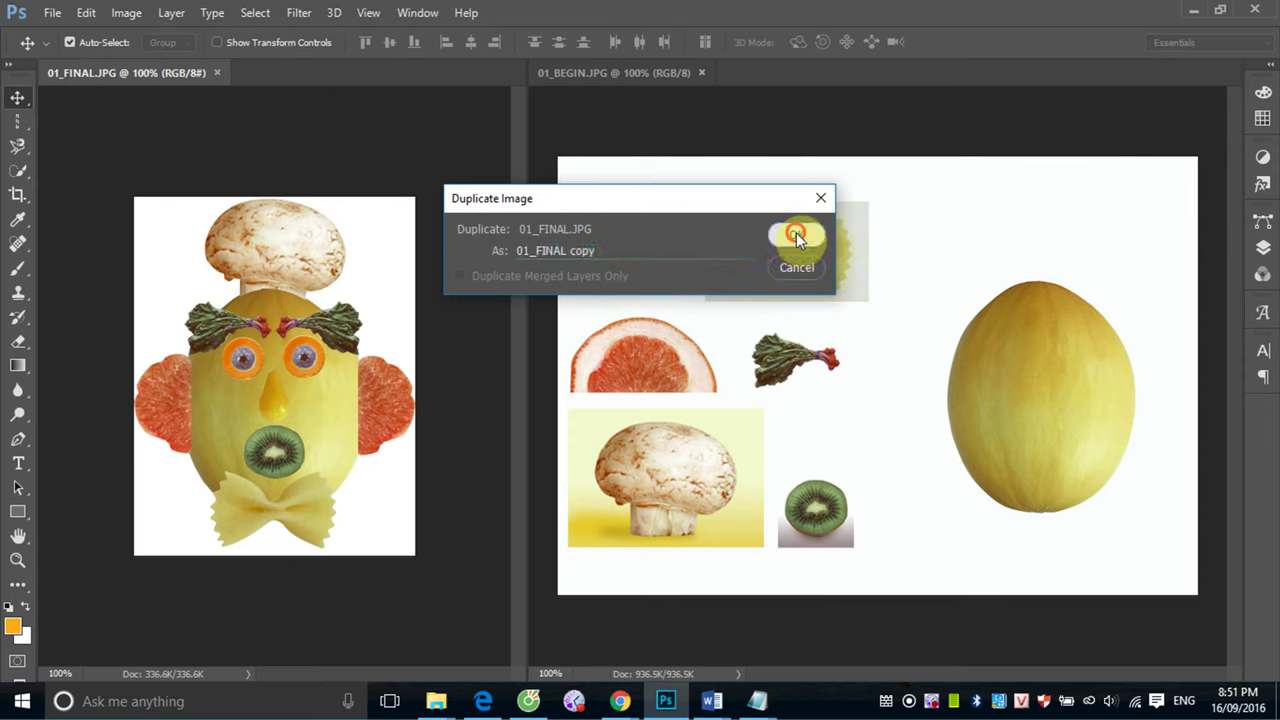
{"action": "left_click", "coordinate": [800, 232]}
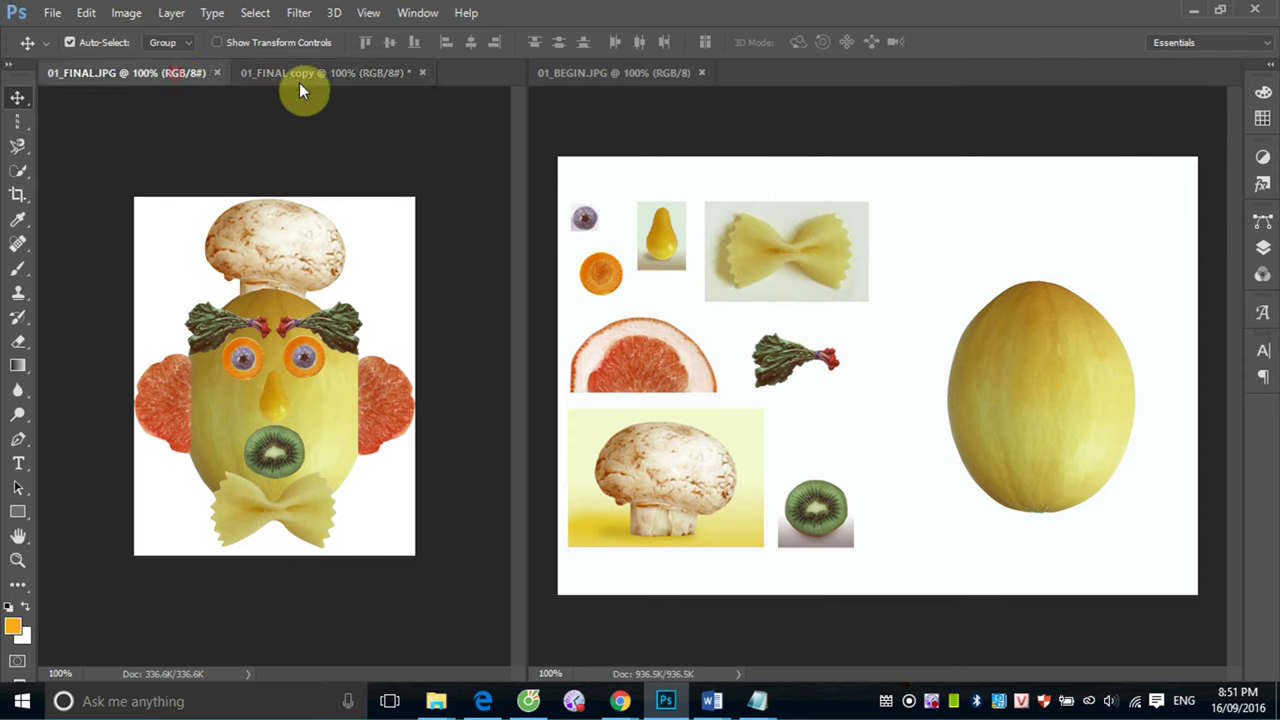
{"action": "left_click", "coordinate": [176, 75]}
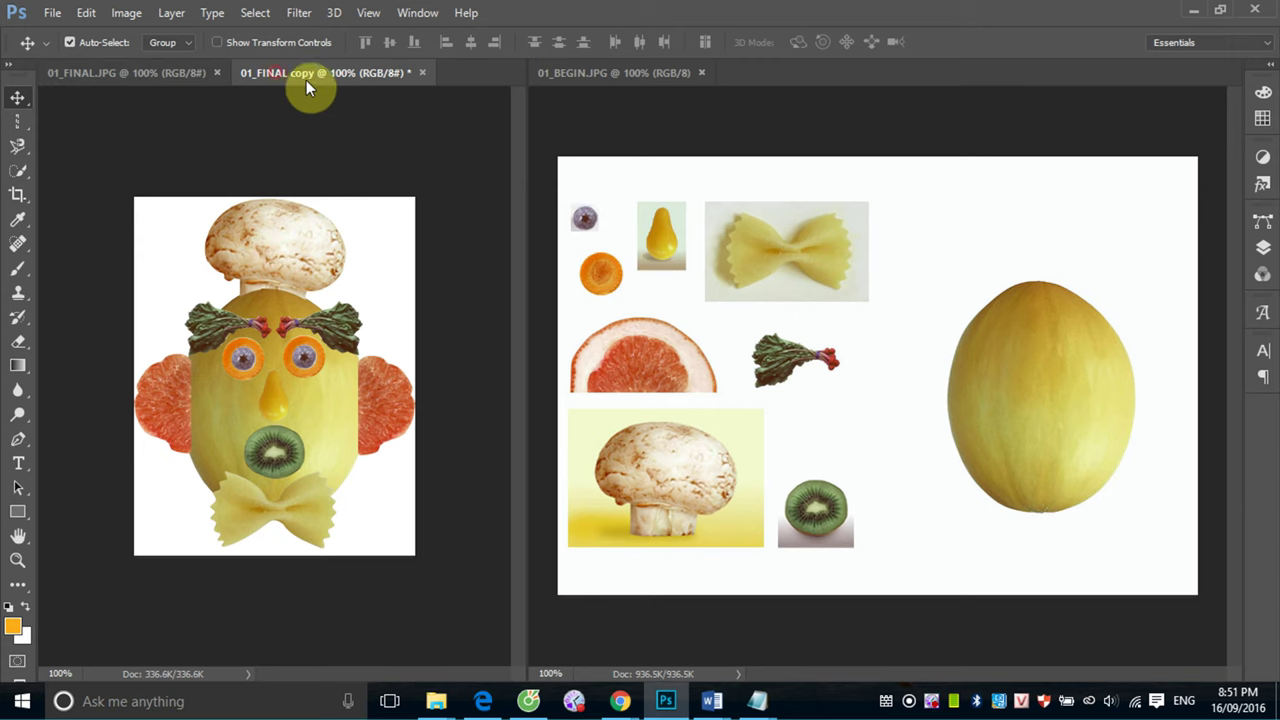
Fill the entire 01_FINAL copy canvas with White
{"action": "left_click", "coordinate": [86, 20]}
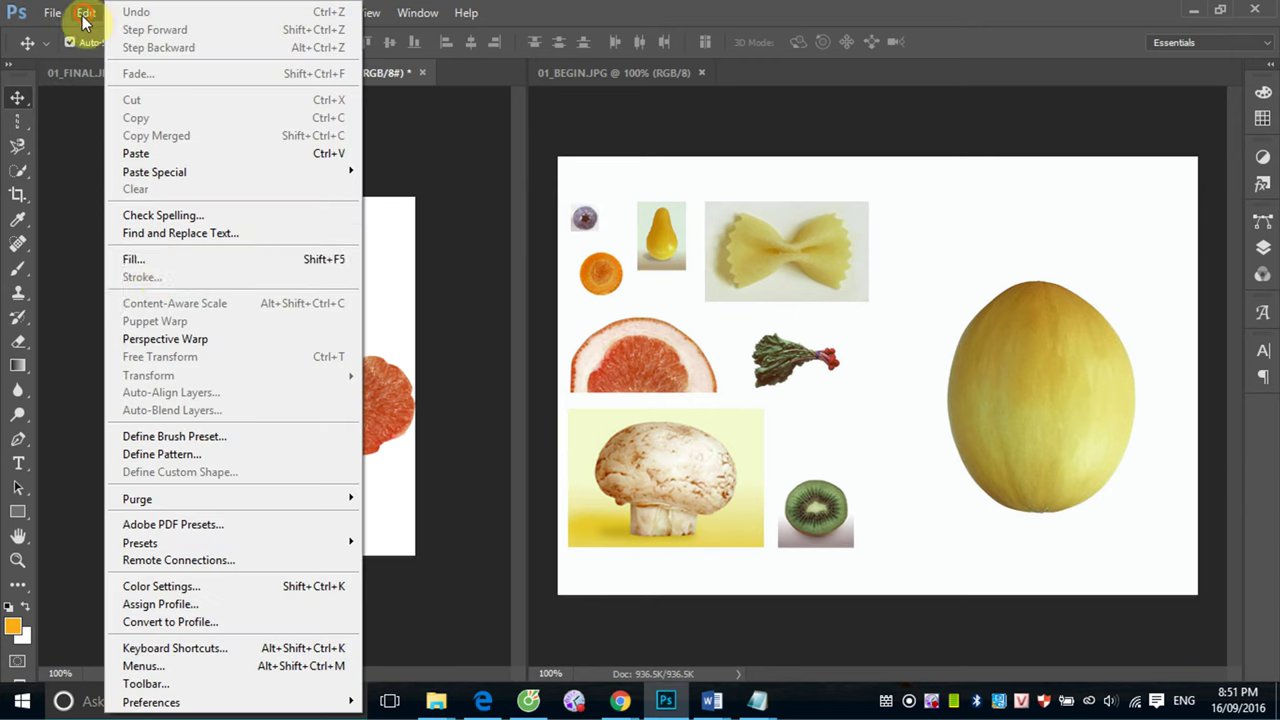
{"action": "left_click", "coordinate": [161, 261]}
{"action": "left_click", "coordinate": [661, 187]}
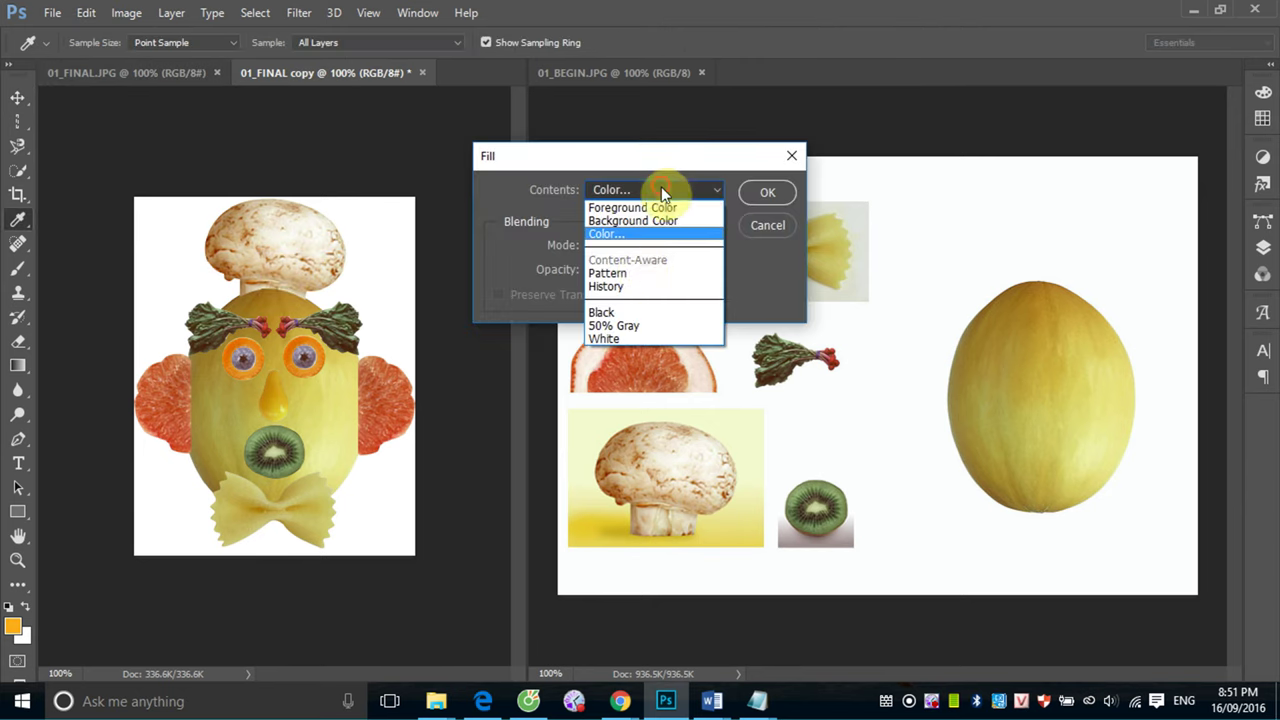
{"action": "left_click", "coordinate": [618, 338]}
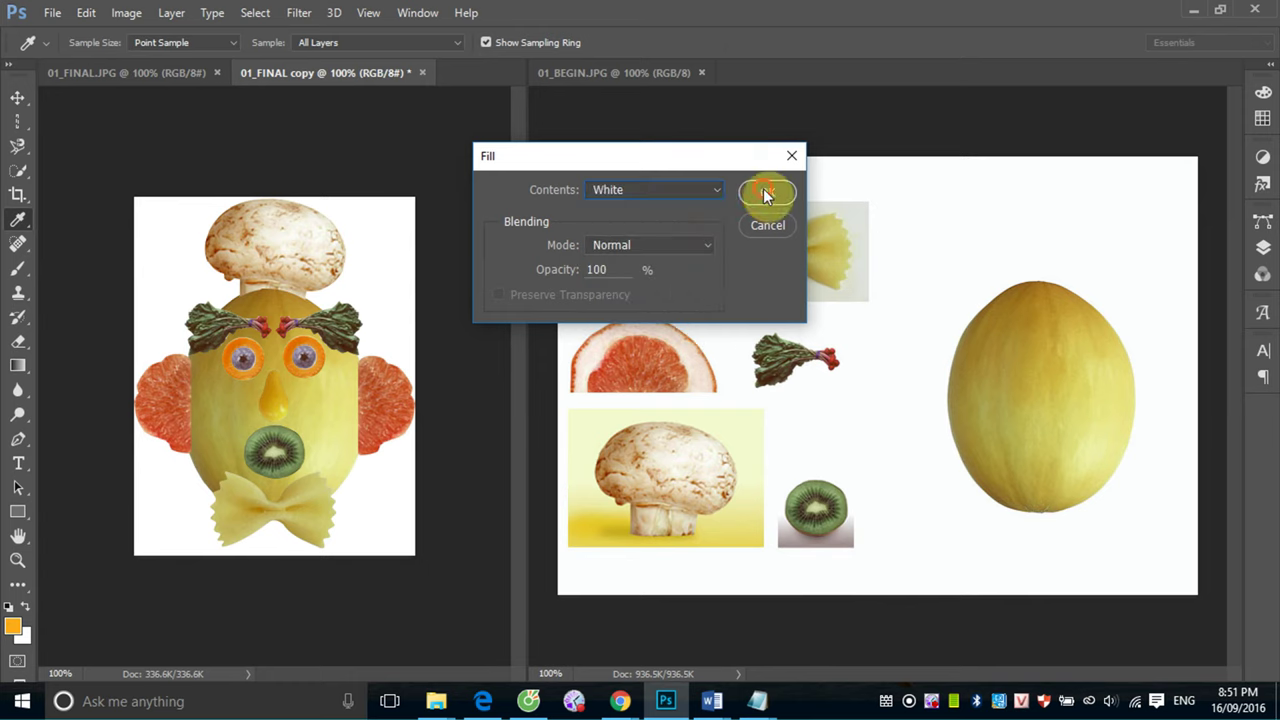
{"action": "left_click", "coordinate": [765, 193]}
{"action": "key", "text": "v"}
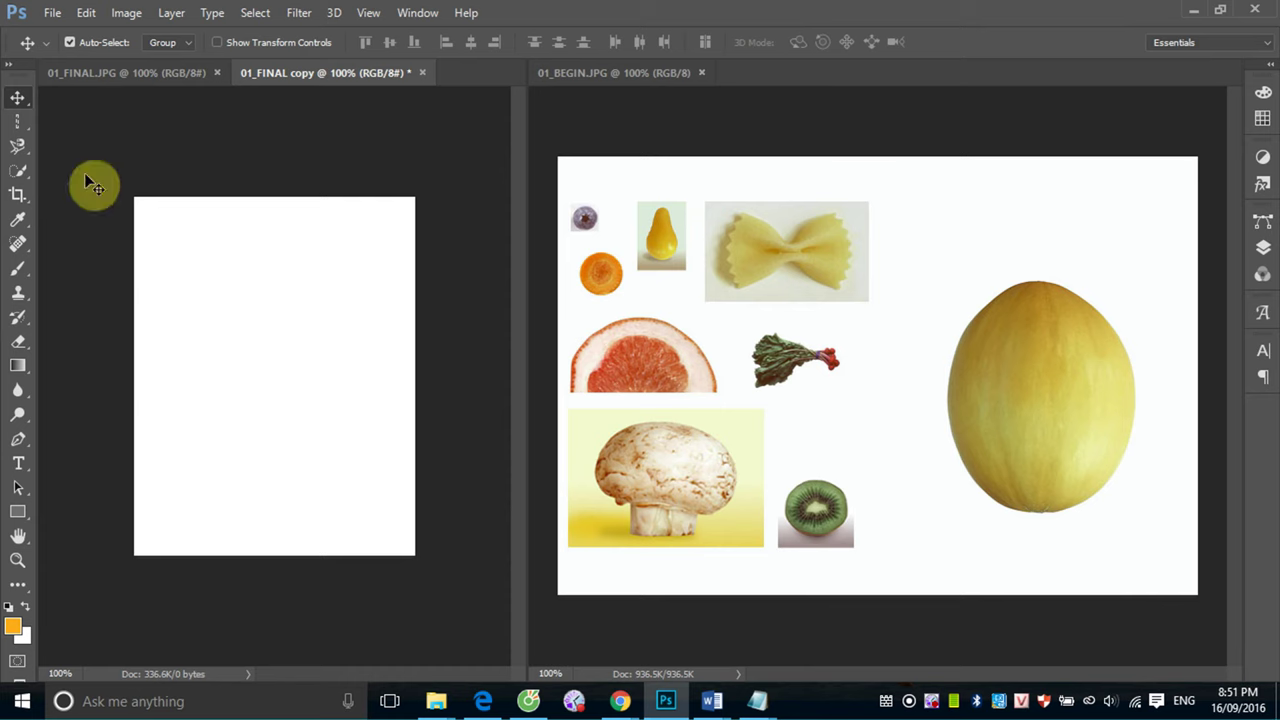
{"action": "left_click", "coordinate": [17, 121]}
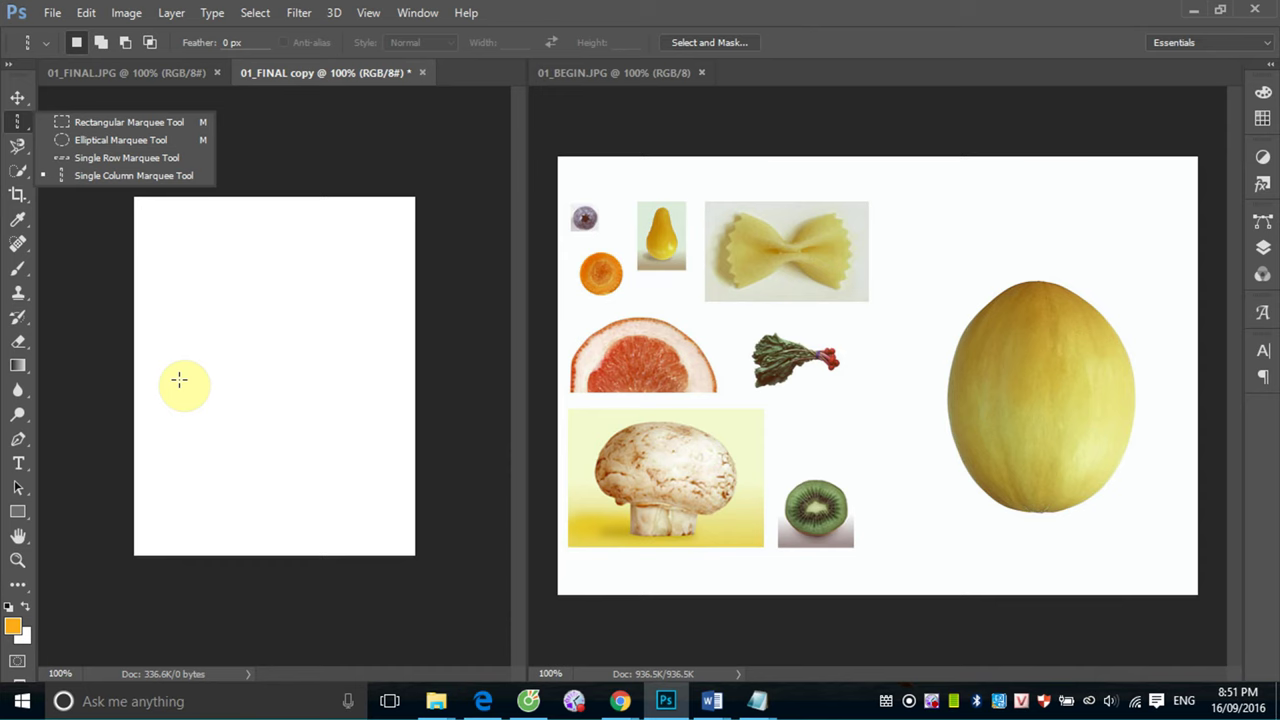
{"action": "left_click", "coordinate": [144, 77]}
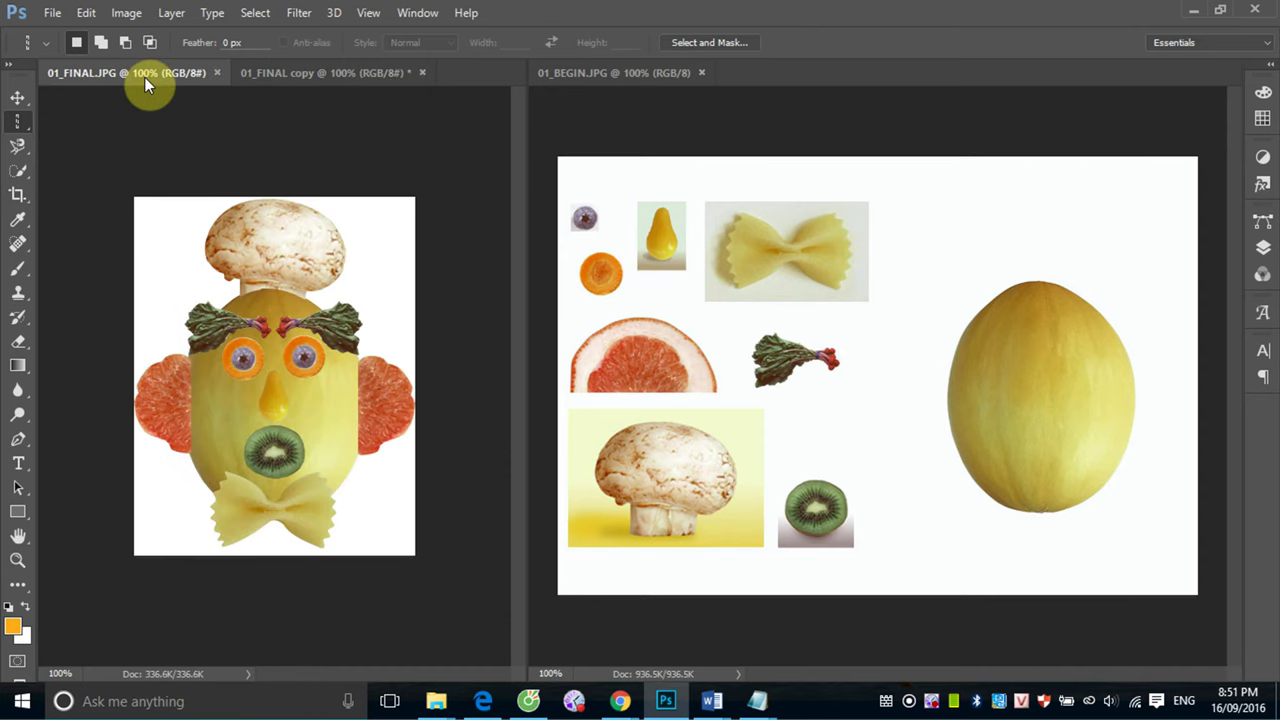
{"action": "left_click", "coordinate": [278, 79]}
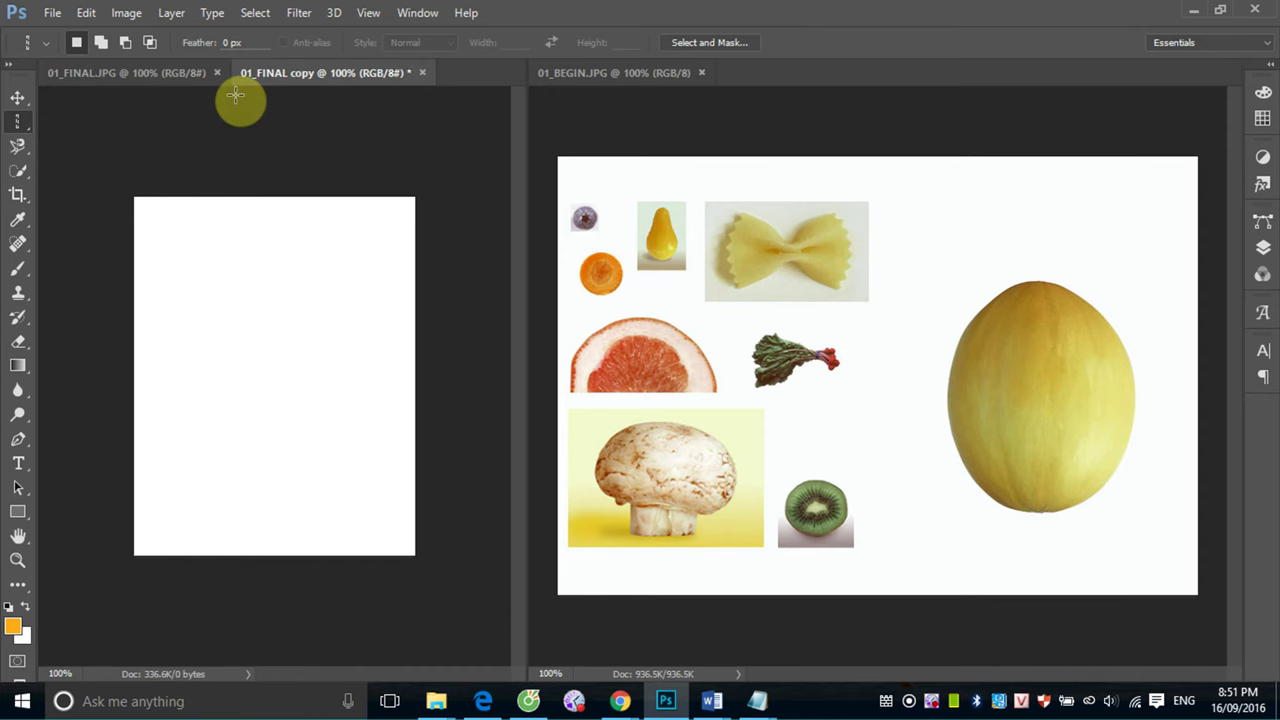
{"action": "left_click", "coordinate": [18, 122]}
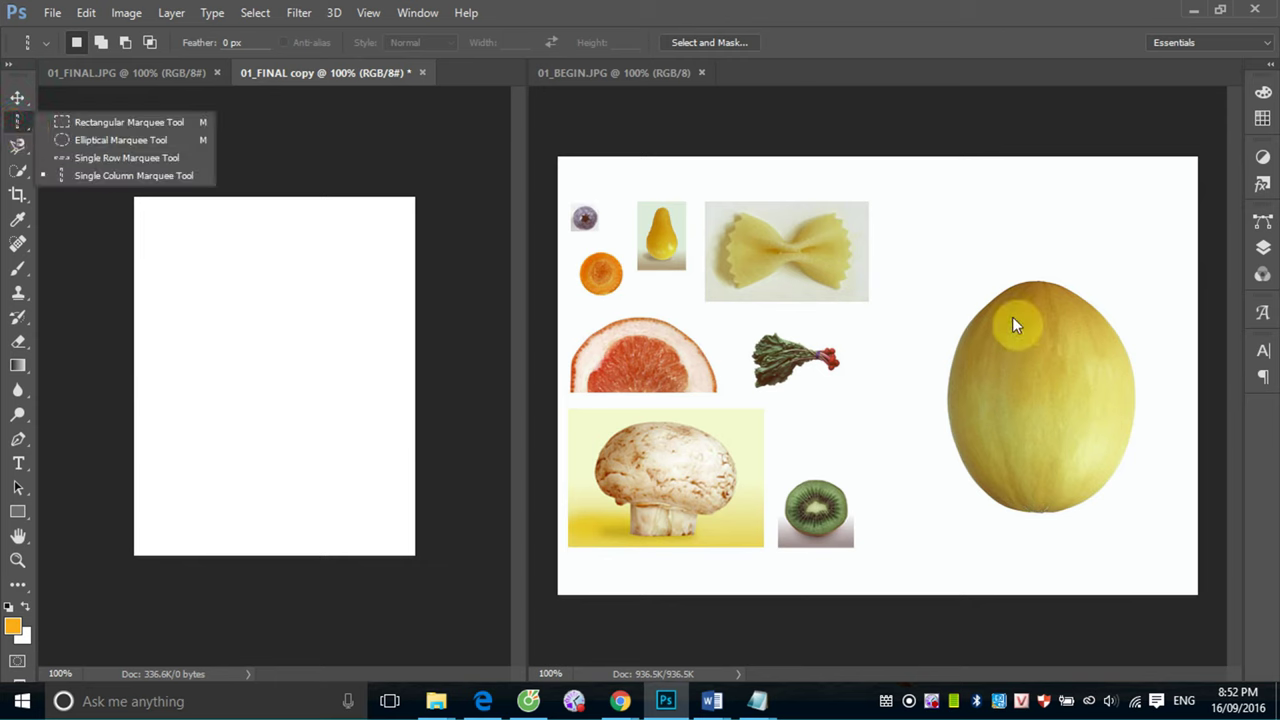
{"action": "left_click", "coordinate": [110, 140]}
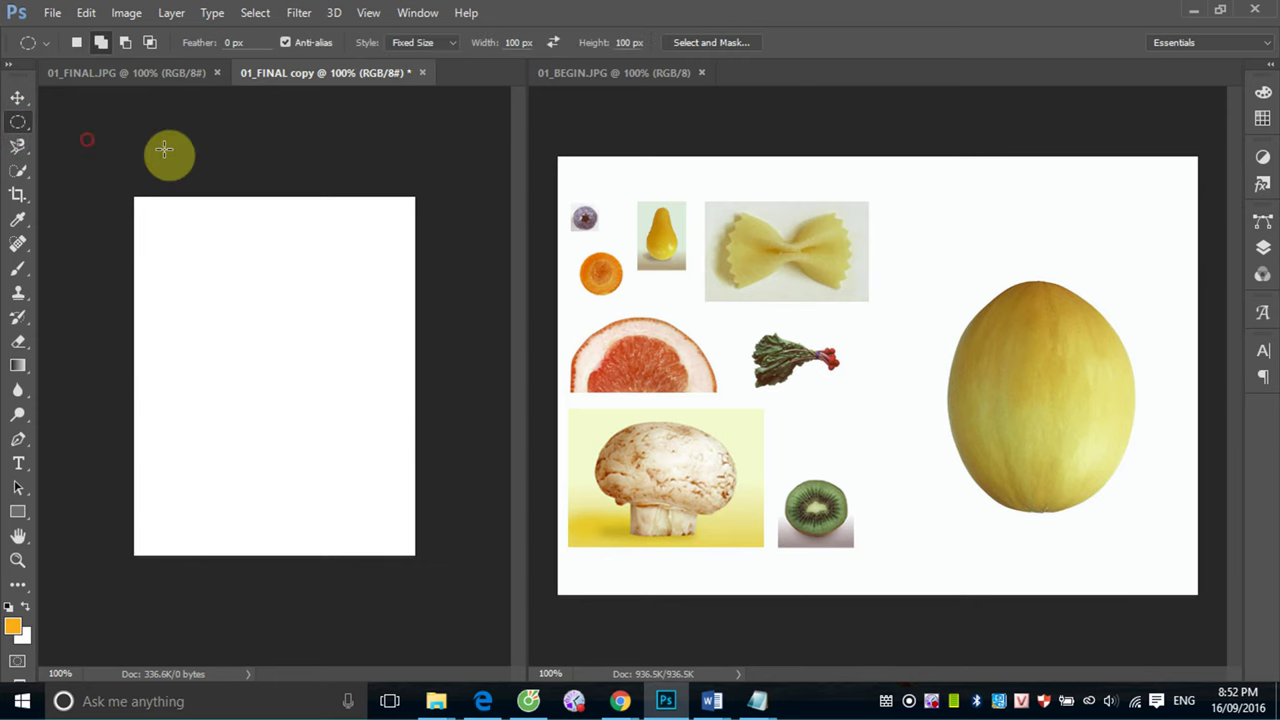
{"action": "left_click", "coordinate": [18, 149]}
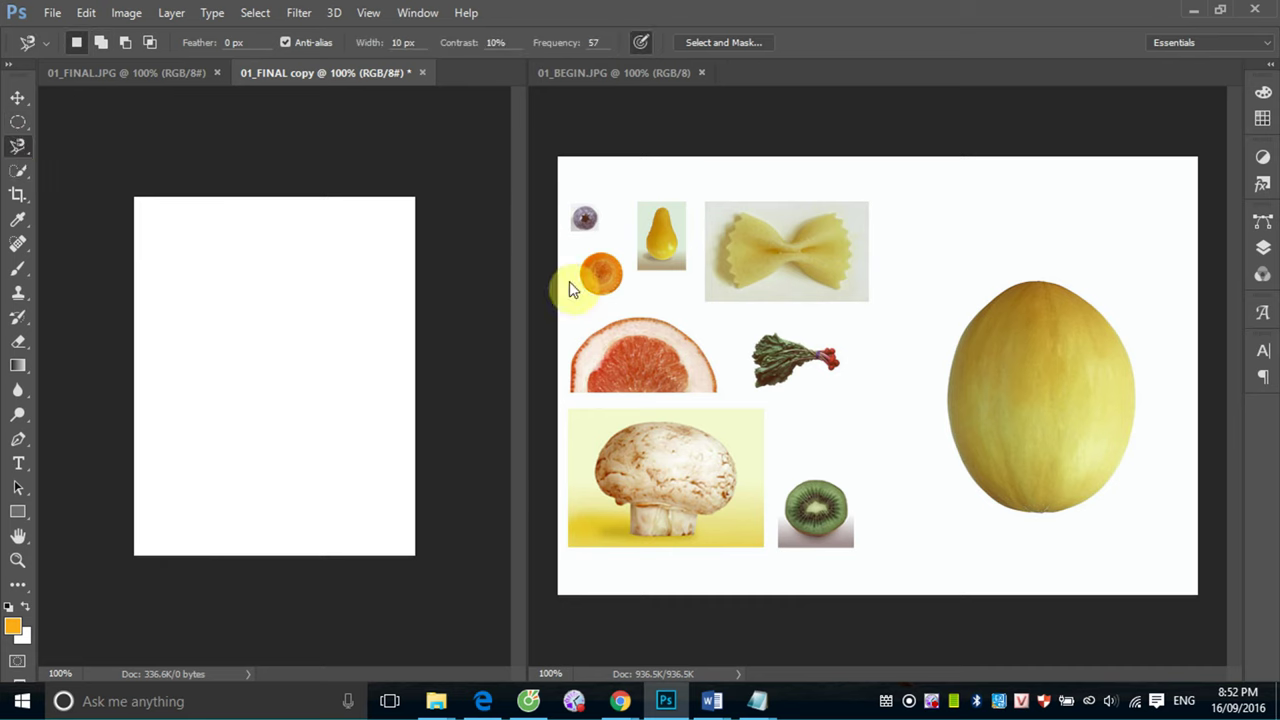
{"action": "left_click", "coordinate": [1039, 284]}
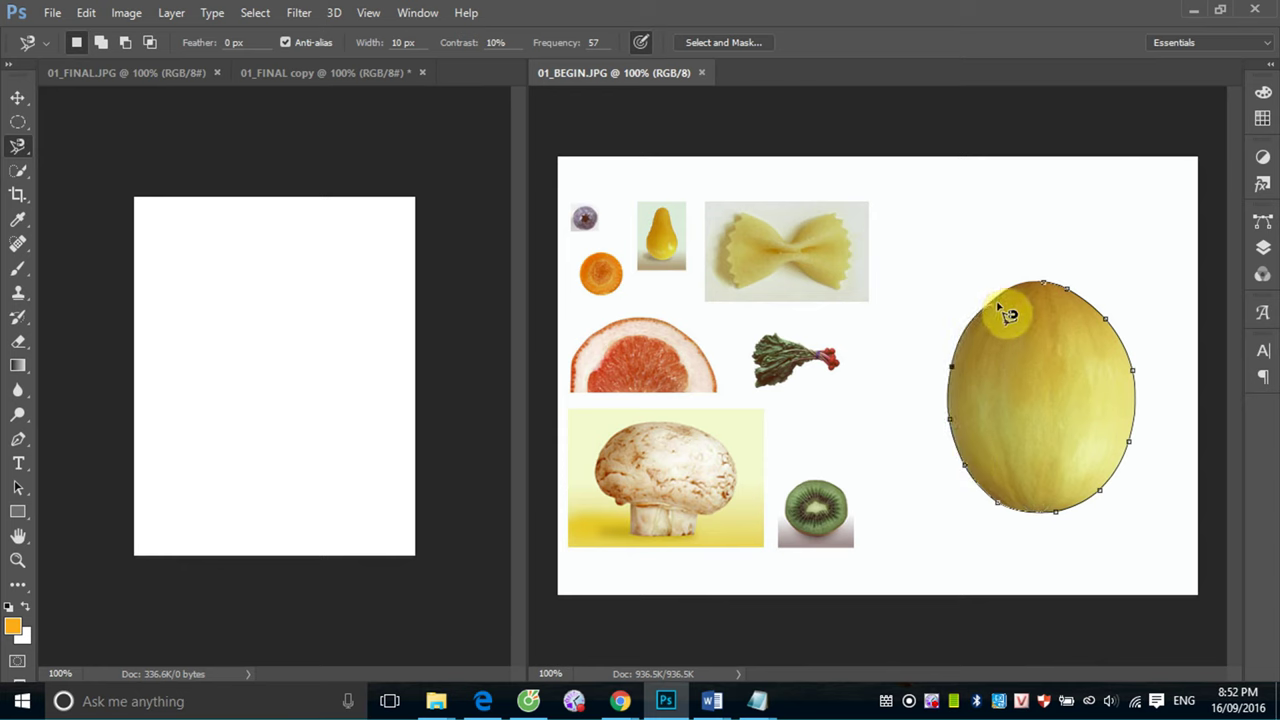
{"action": "left_click", "coordinate": [1055, 293]}
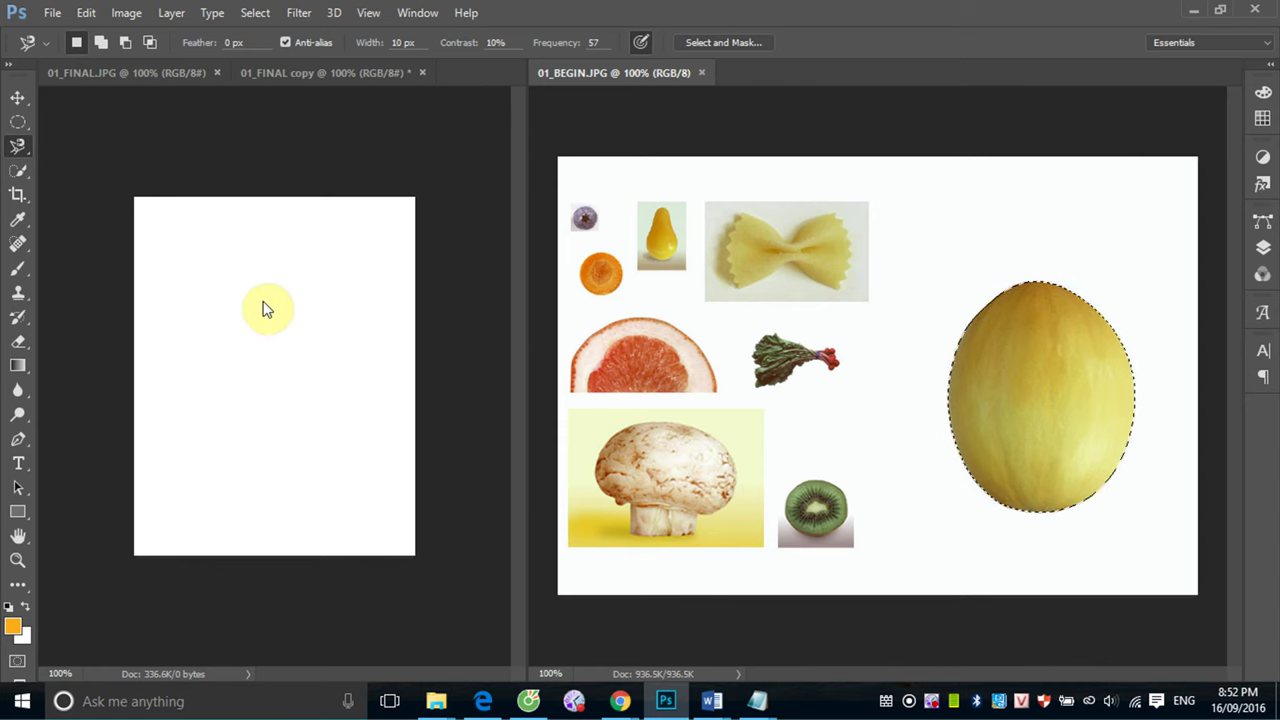
{"action": "key", "text": "ctrl+d"}
Select the melon with the Magic Wand, adding the missed notch at its top edge
{"action": "right_click", "coordinate": [17, 176]}
{"action": "left_click", "coordinate": [60, 185]}
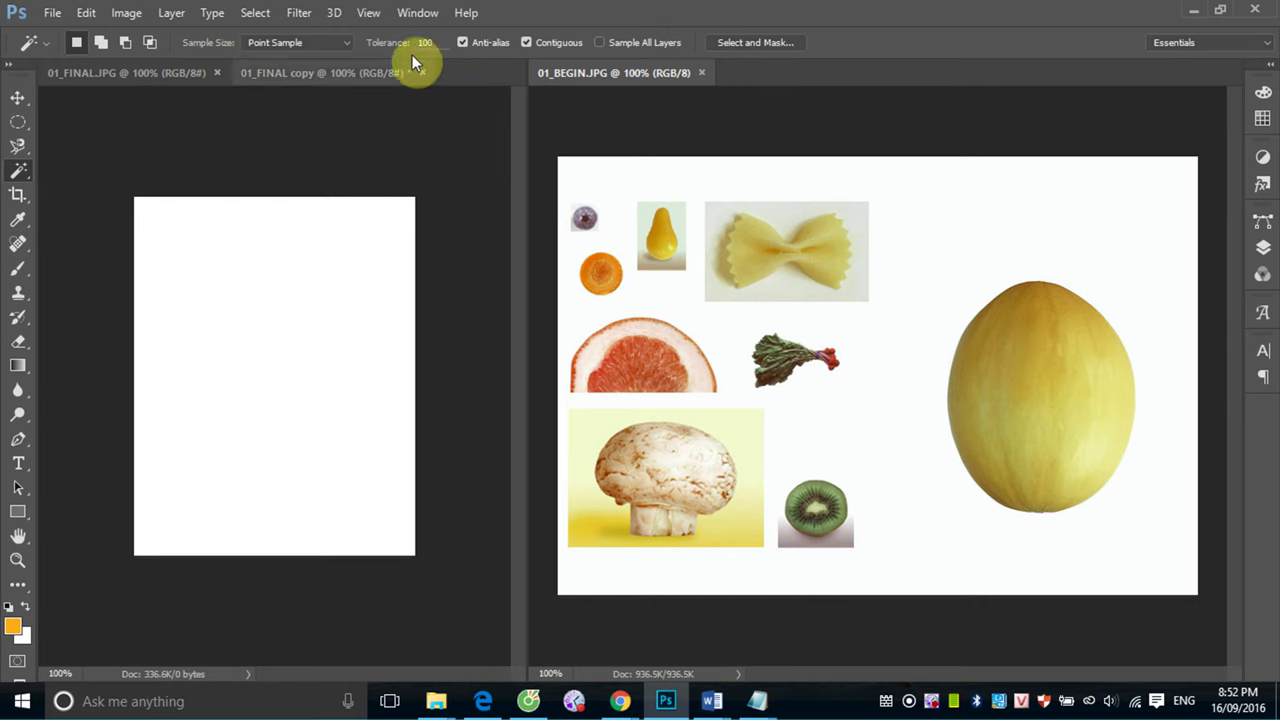
{"action": "left_click", "coordinate": [1042, 418]}
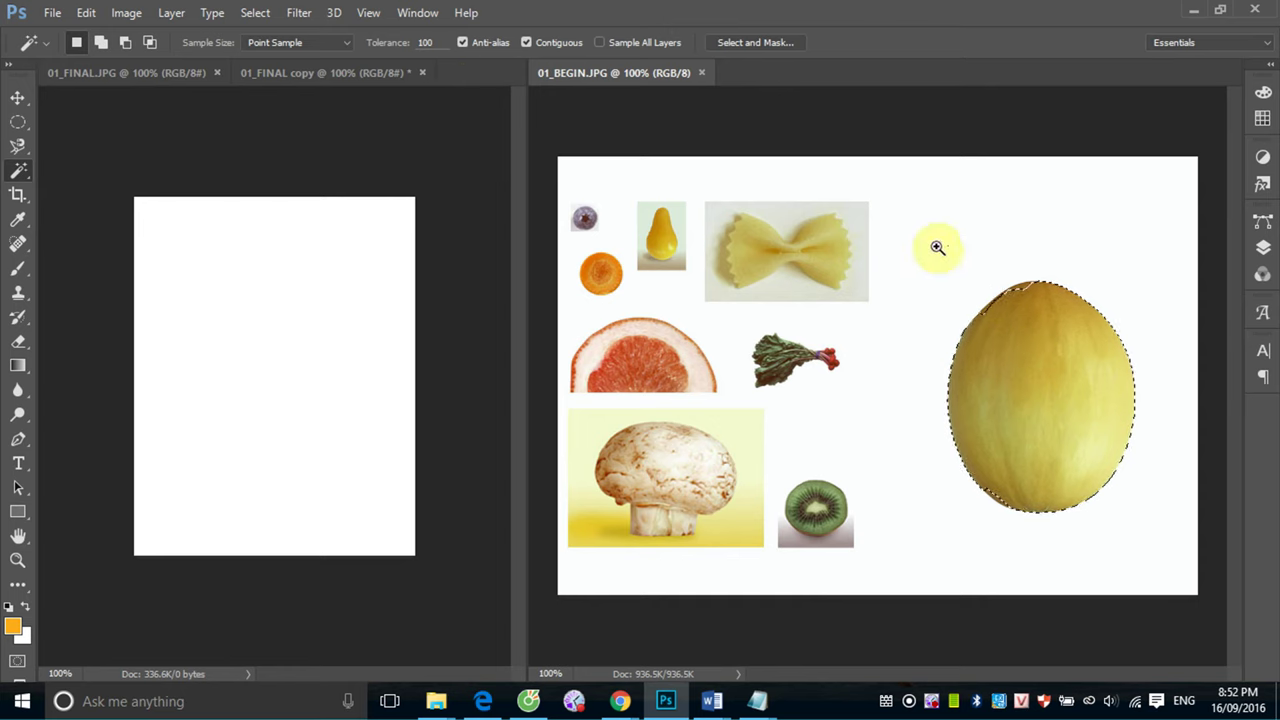
{"action": "left_click_drag", "start_coordinate": [931, 249], "coordinate": [1074, 349]}
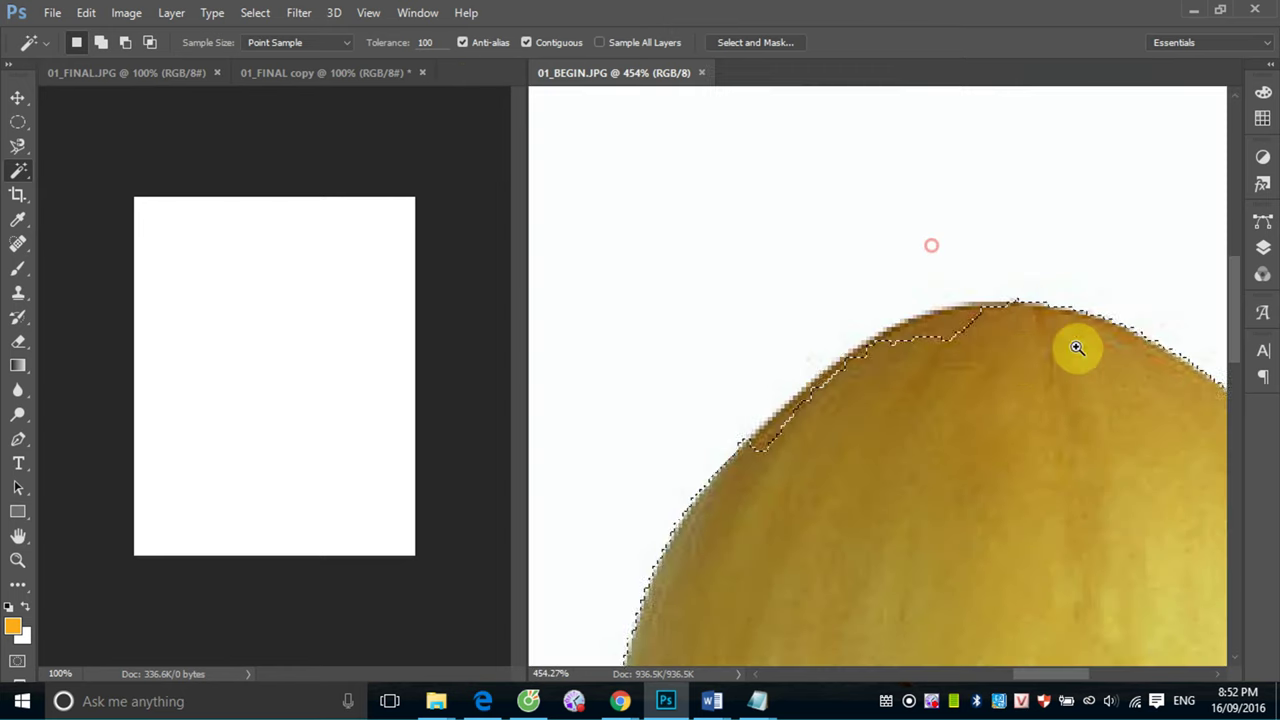
{"action": "left_click", "coordinate": [975, 348], "text": "shift"}
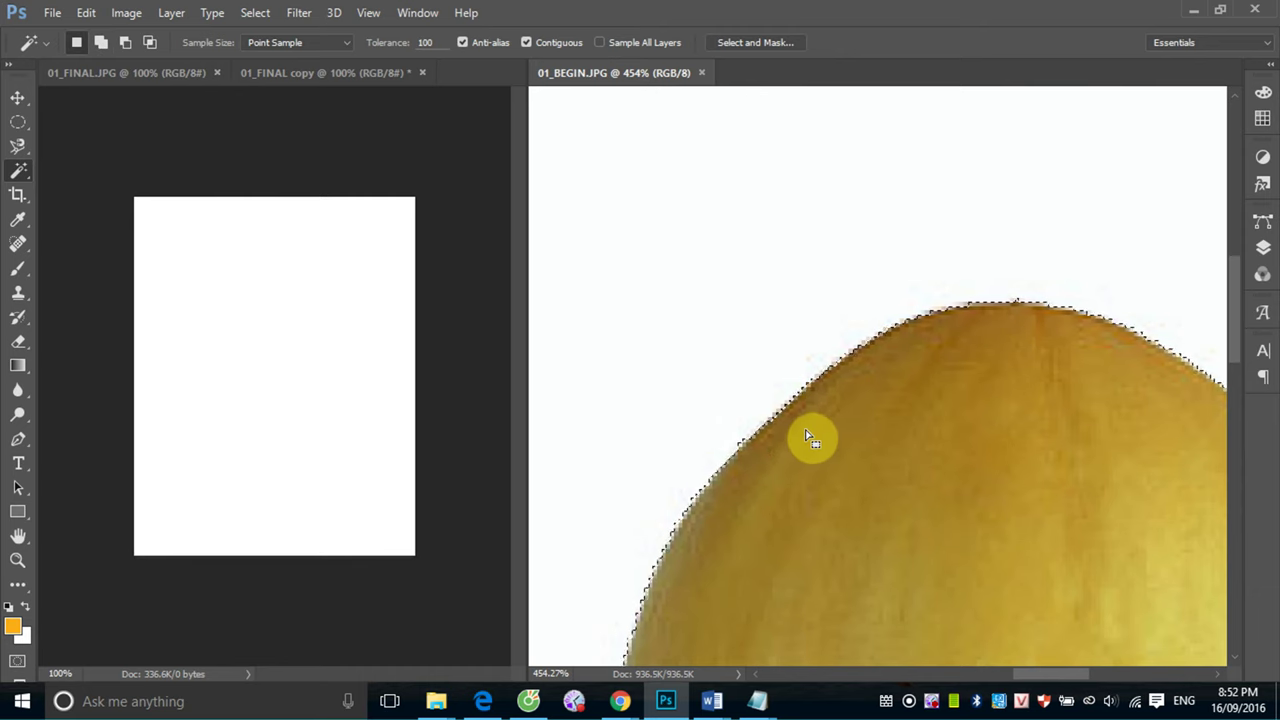
Fit the food sheet in view, repaint the melon with Quick Selection, then clear the selection
{"action": "key", "text": "ctrl+0"}
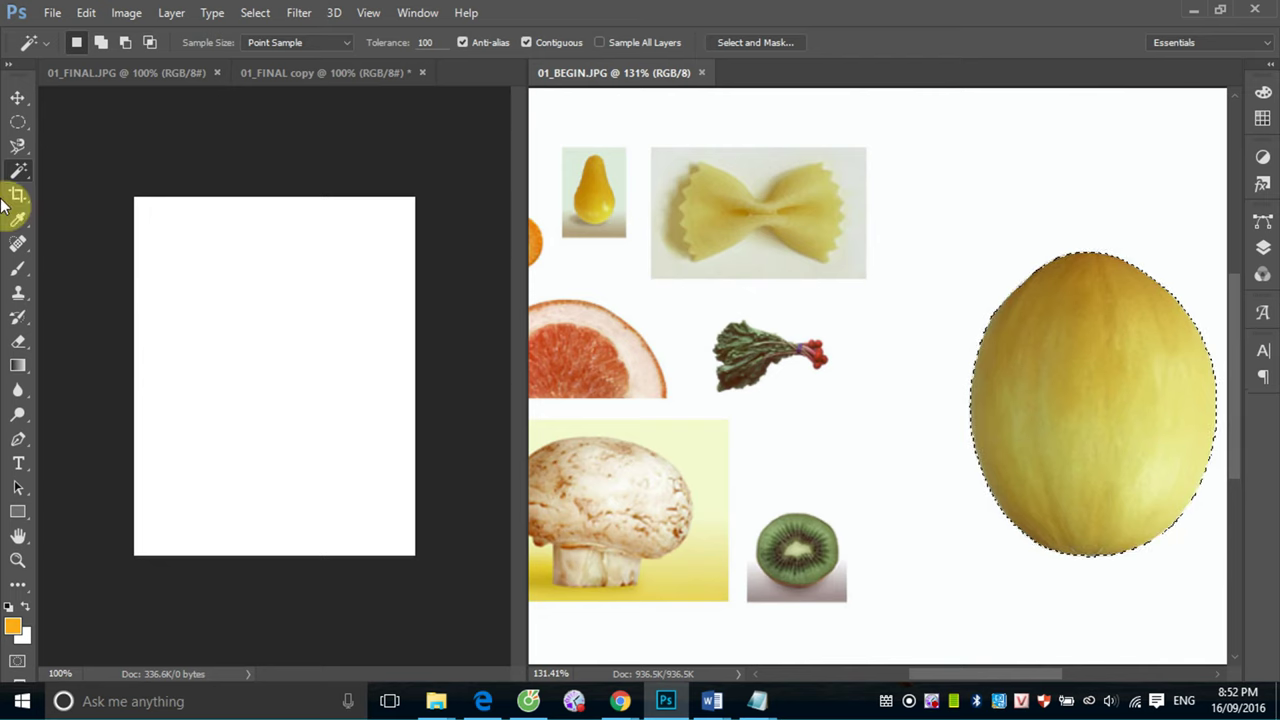
{"action": "right_click", "coordinate": [18, 170]}
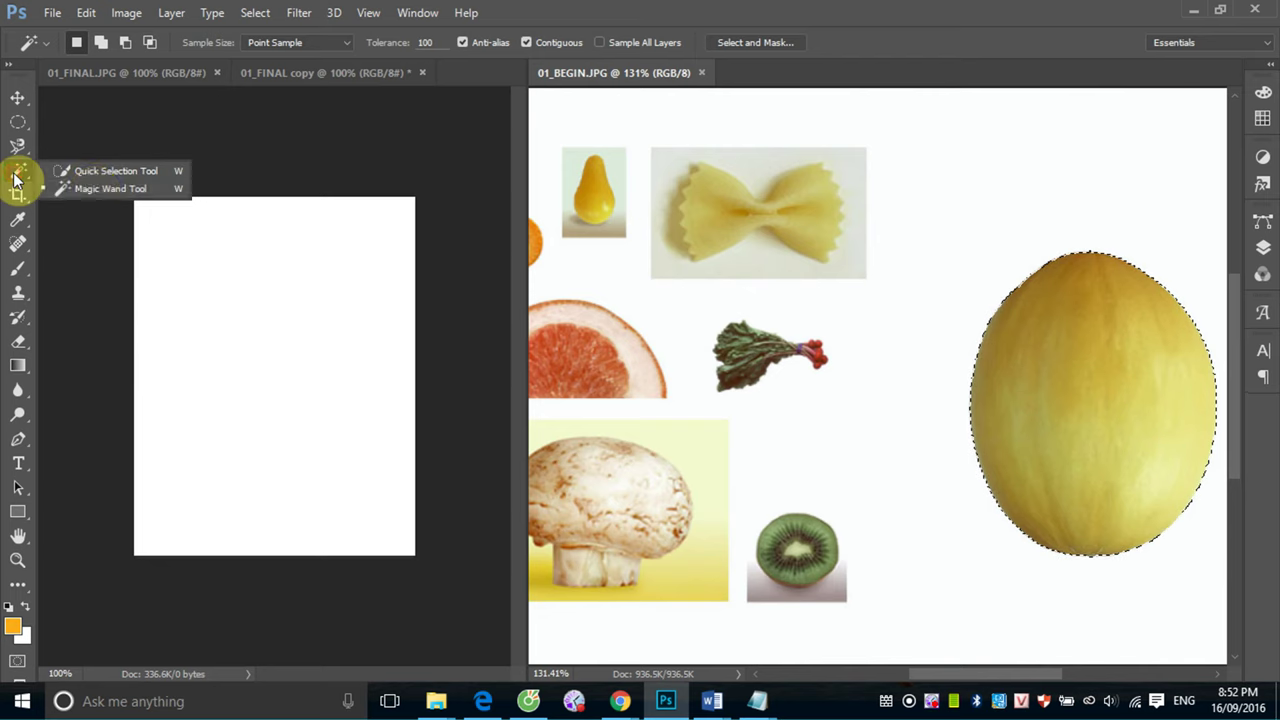
{"action": "left_click", "coordinate": [101, 170]}
{"action": "key", "text": "ctrl+d"}
{"action": "left_click_drag", "start_coordinate": [1110, 426], "coordinate": [1035, 384]}
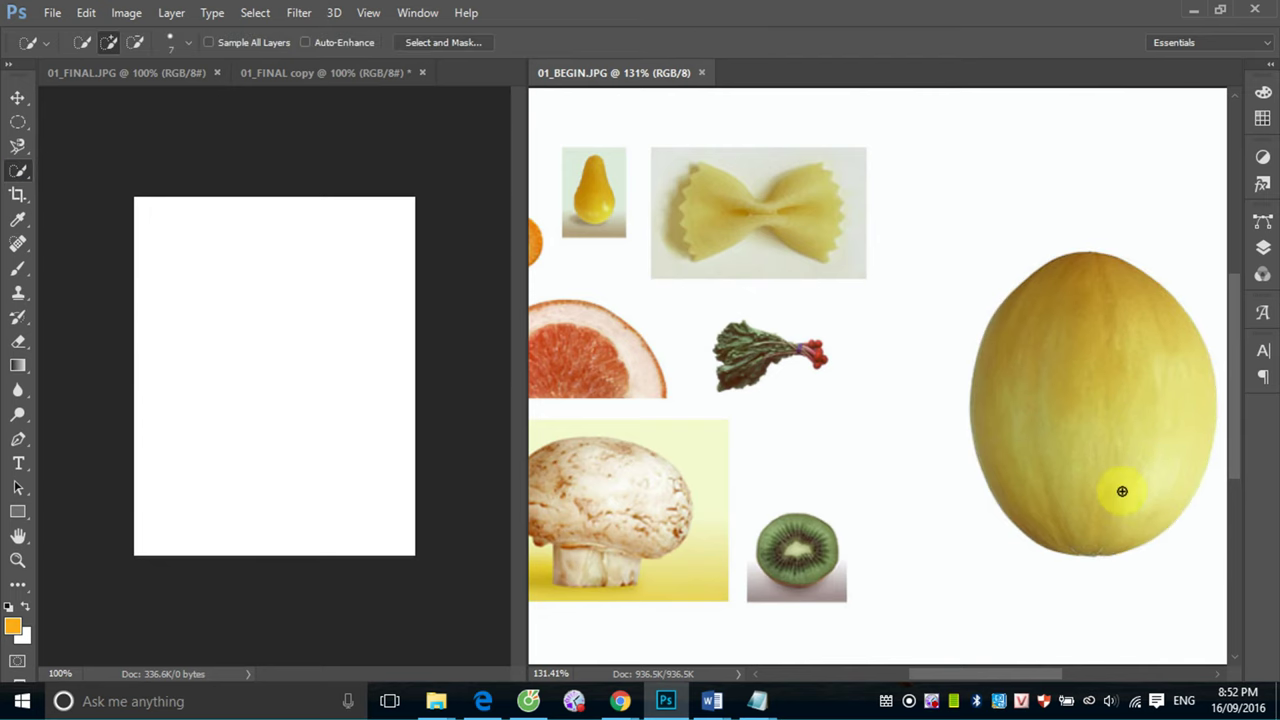
{"action": "left_click", "coordinate": [1128, 343]}
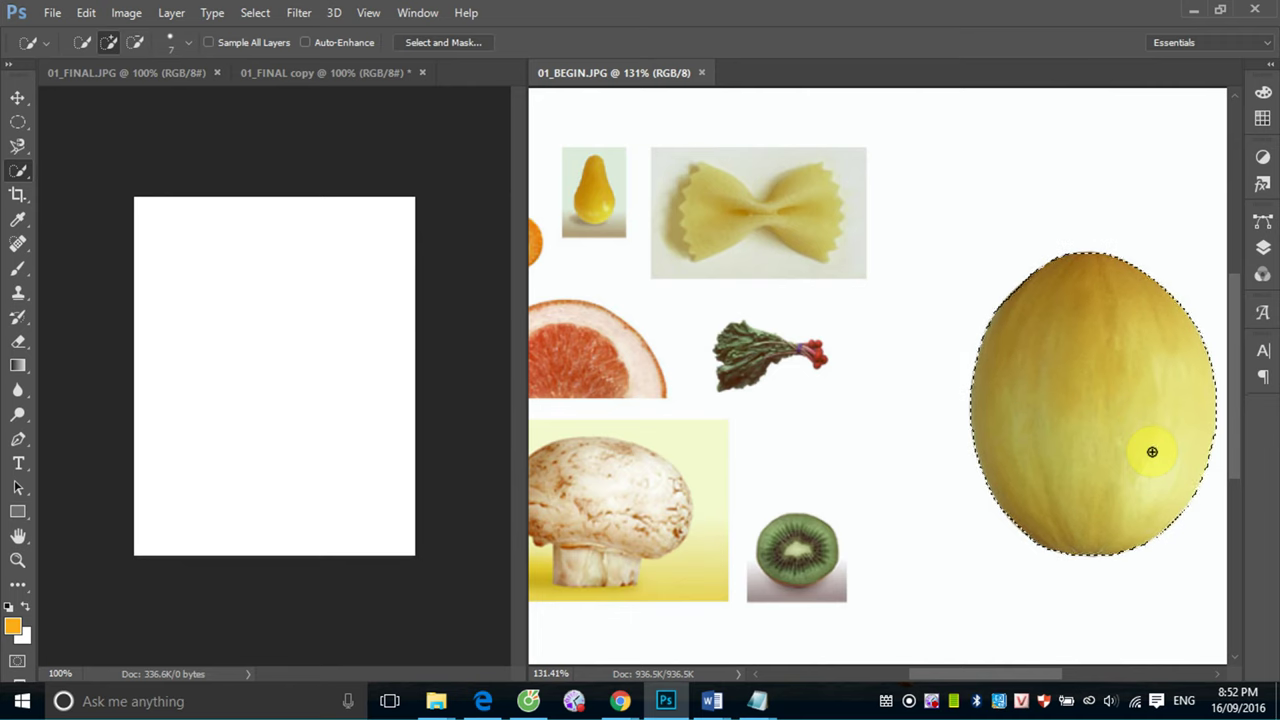
{"action": "left_click_drag", "start_coordinate": [1152, 452], "coordinate": [997, 407]}
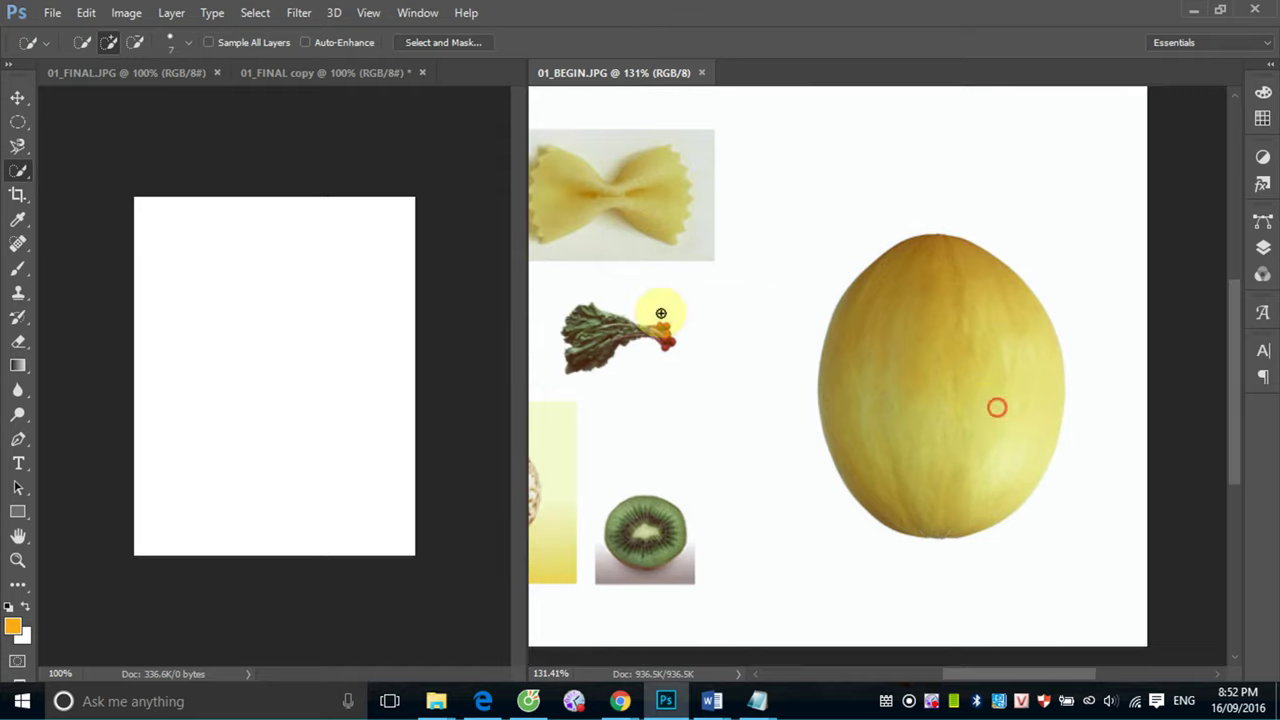
Marquee a rectangle around the melon, then subtract the white background with an Alt Magic Wand click
{"action": "right_click", "coordinate": [13, 125]}
{"action": "left_click", "coordinate": [76, 127]}
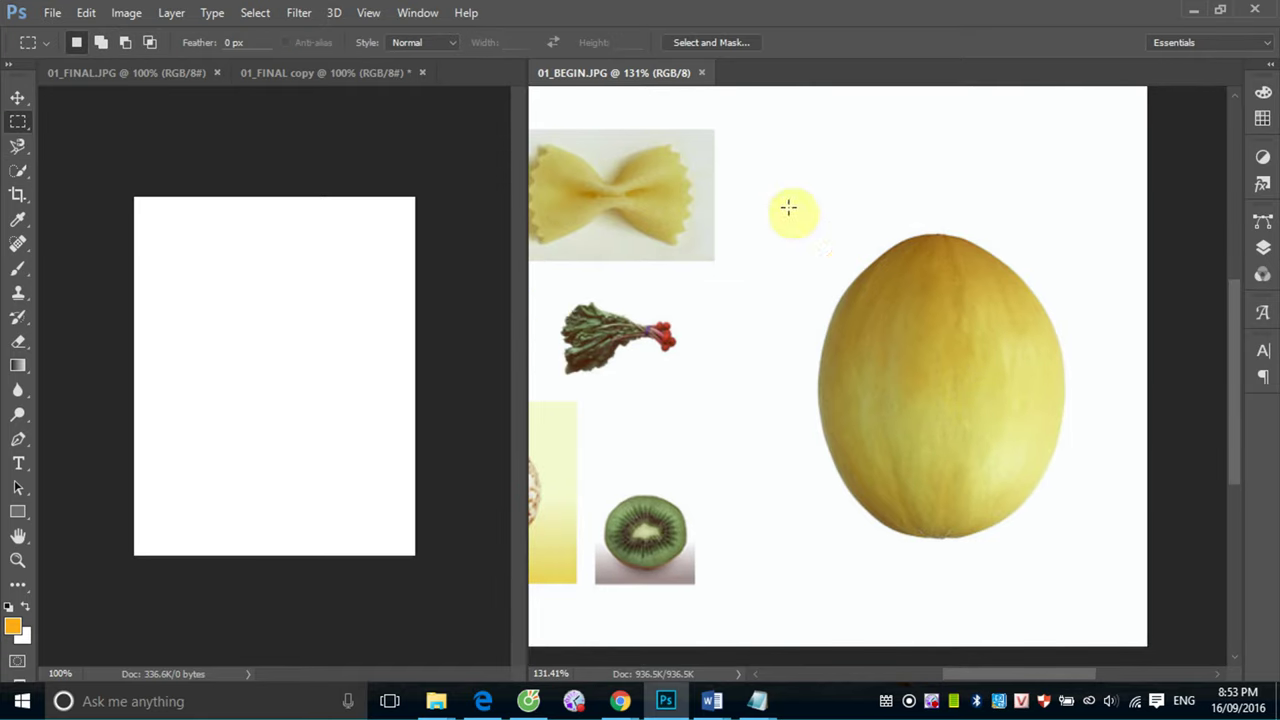
{"action": "left_click_drag", "start_coordinate": [777, 199], "coordinate": [1093, 580]}
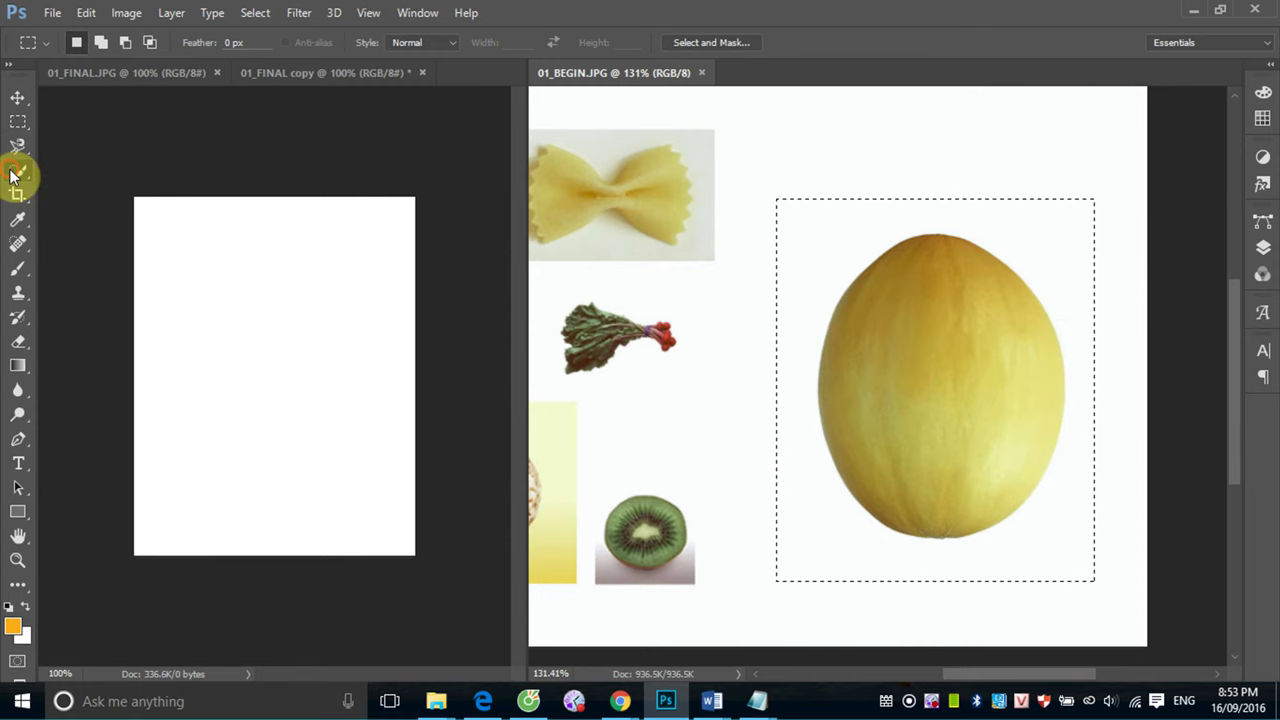
{"action": "left_click_drag", "start_coordinate": [14, 176], "coordinate": [60, 187]}
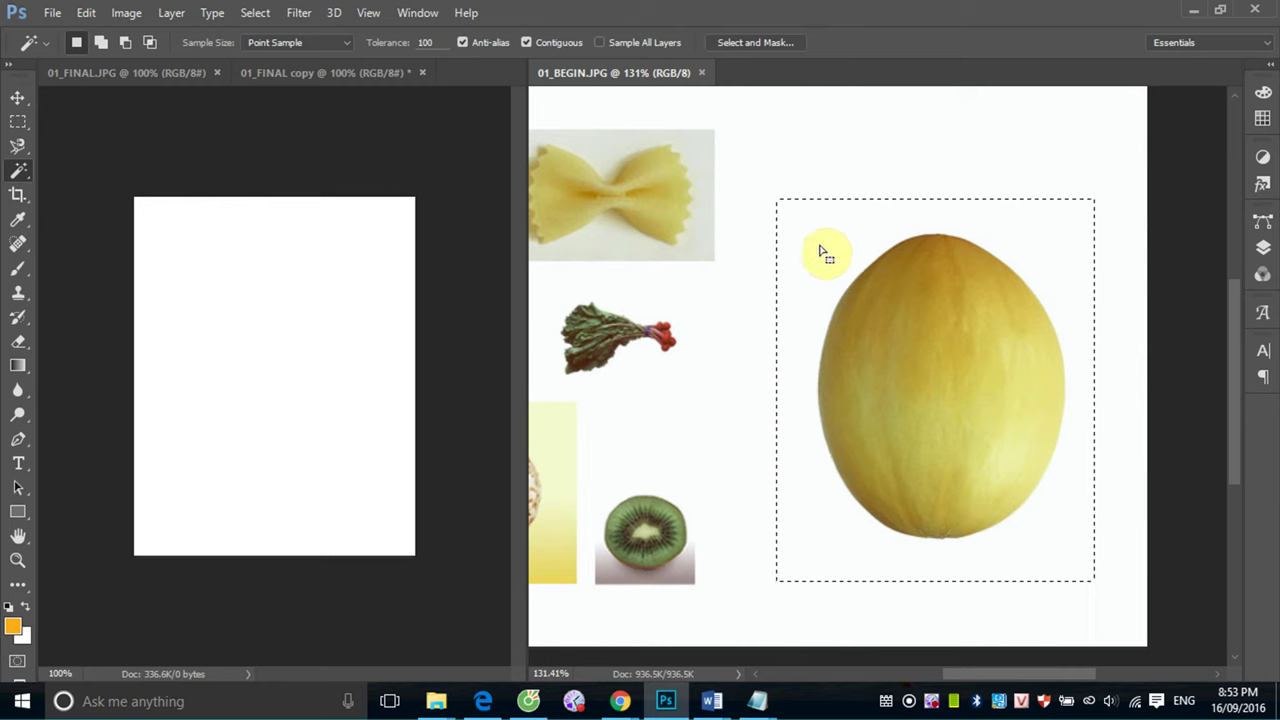
{"action": "key", "text": "alt"}
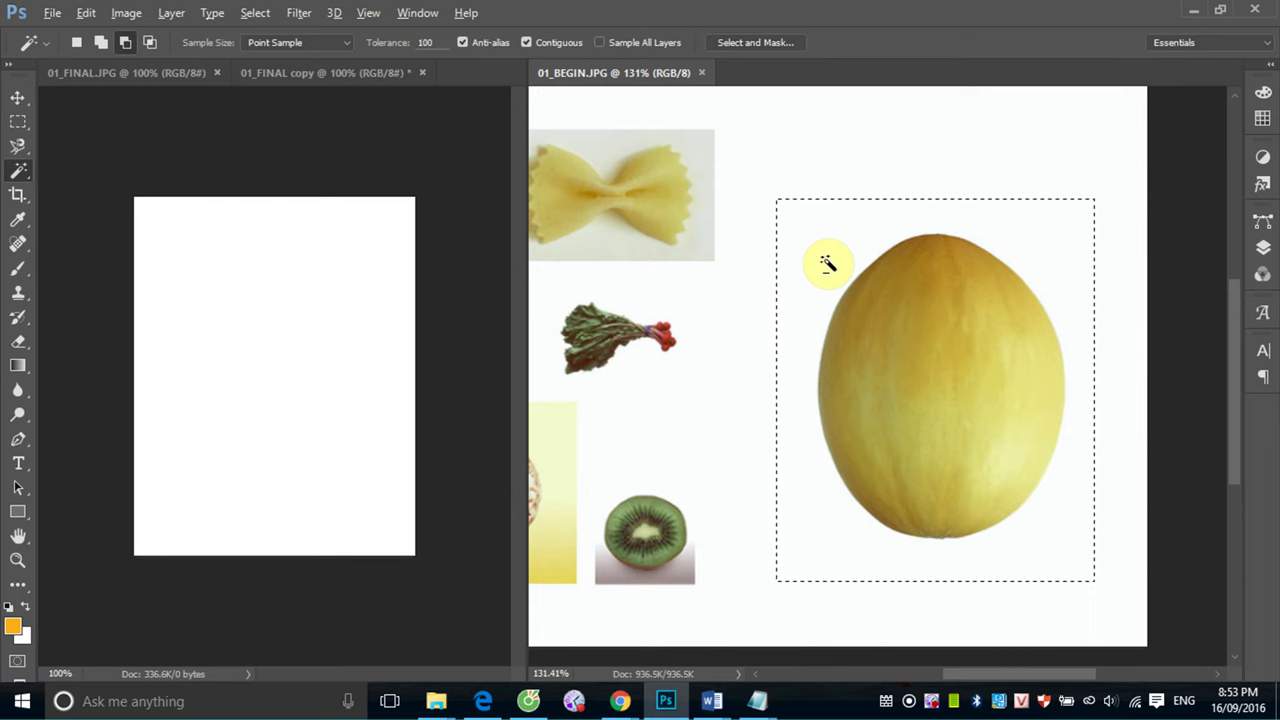
{"action": "left_click", "coordinate": [827, 263], "text": "alt"}
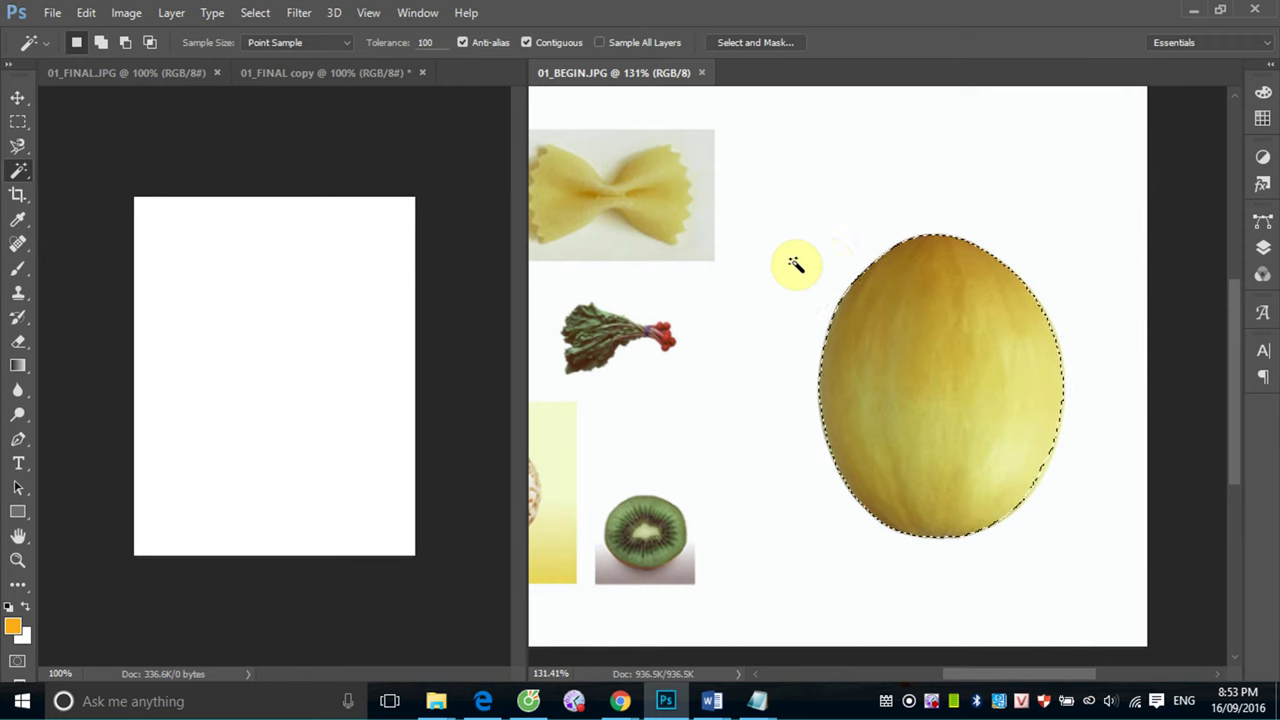
{"action": "left_click", "coordinate": [22, 98]}
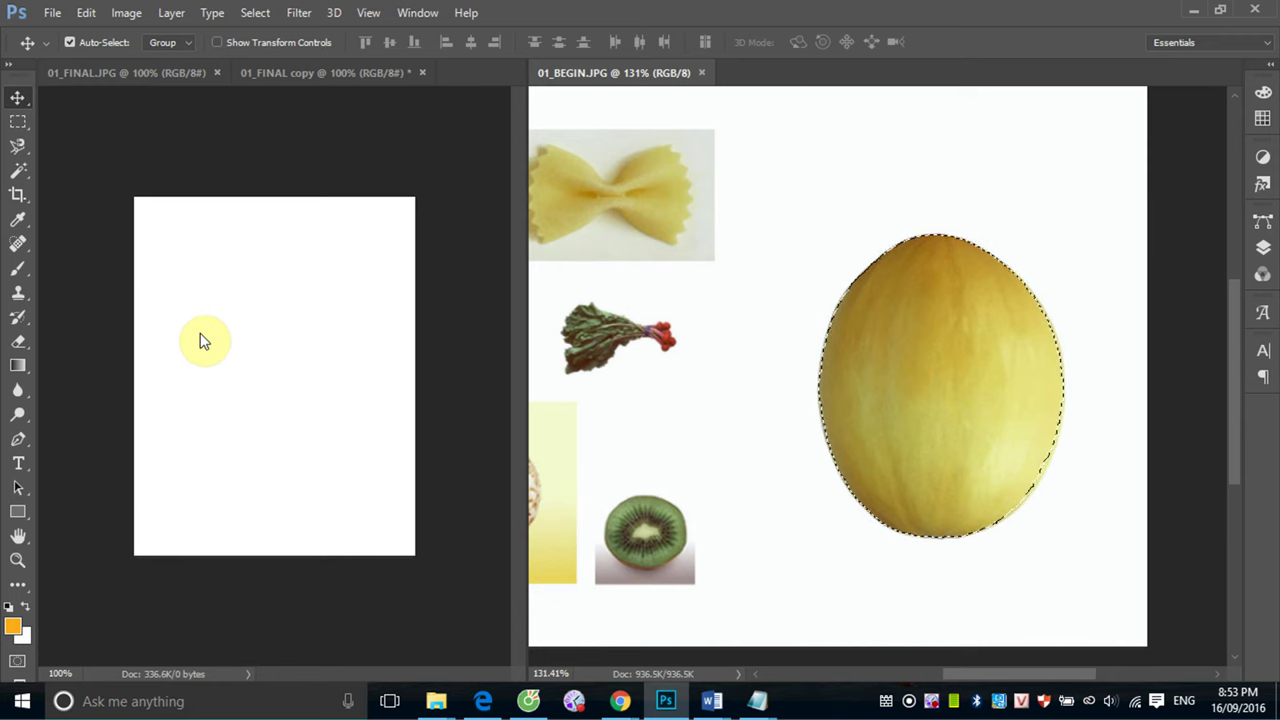
Drag a copy of the melon onto the centre of the 01_FINAL copy canvas as Layer 1
{"action": "left_click", "coordinate": [17, 101]}
{"action": "left_click_drag", "start_coordinate": [929, 369], "coordinate": [709, 367]}
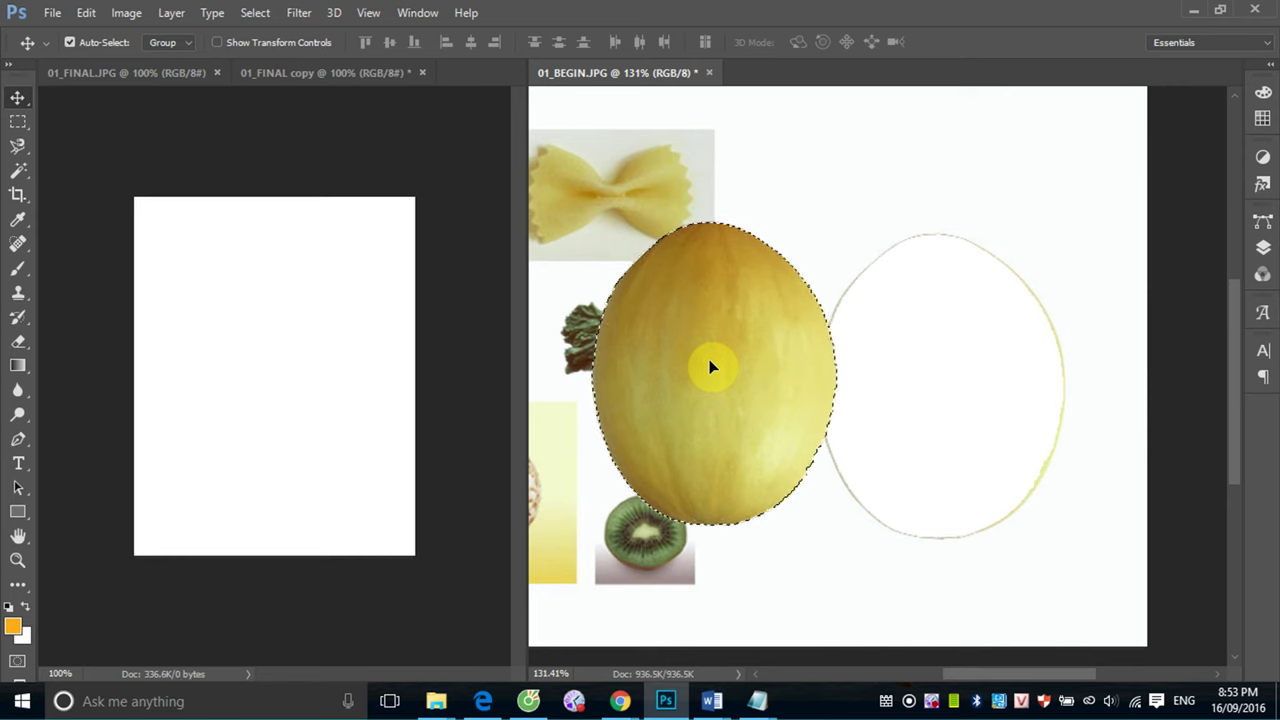
{"action": "key", "text": "ctrl+z"}
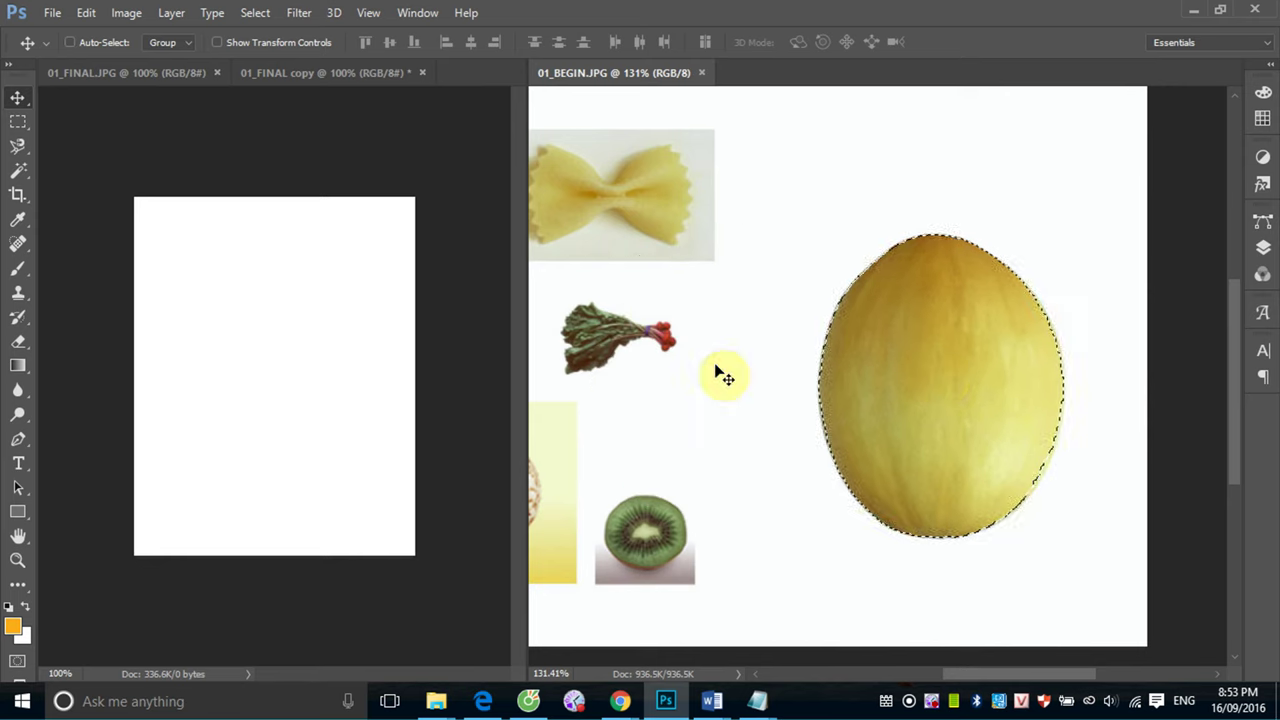
{"action": "left_click_drag", "start_coordinate": [959, 394], "coordinate": [289, 402]}
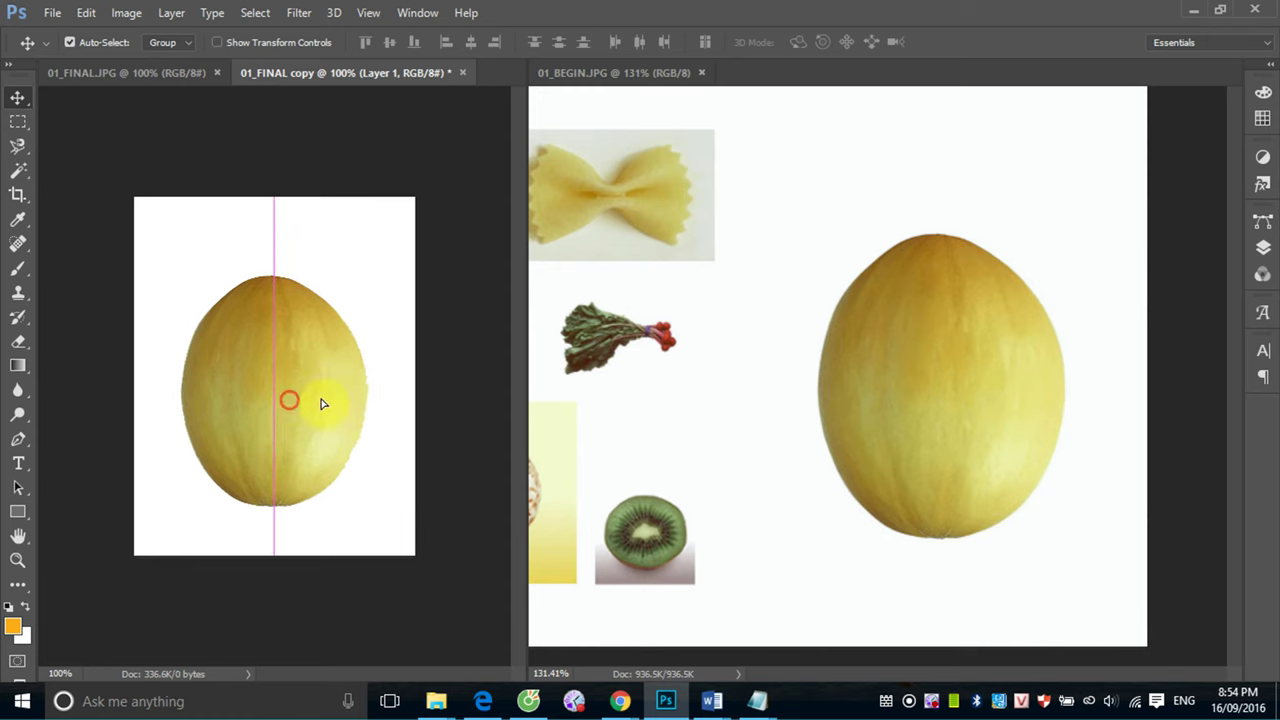
{"action": "left_click", "coordinate": [906, 392]}
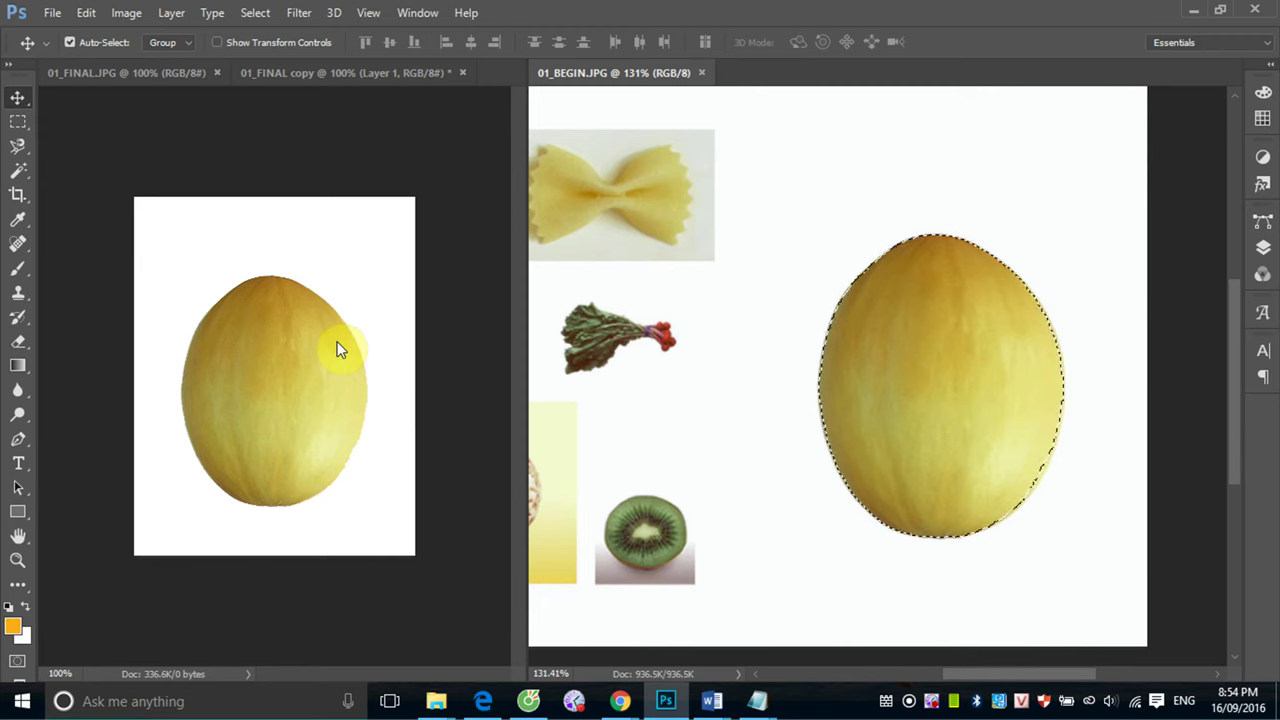
{"action": "key", "text": "ctrl+space"}
Zoom in on the rhubarb, Quick Select it and drag it to the melon canvas, then undo that placement
{"action": "left_click_drag", "start_coordinate": [543, 291], "coordinate": [724, 404]}
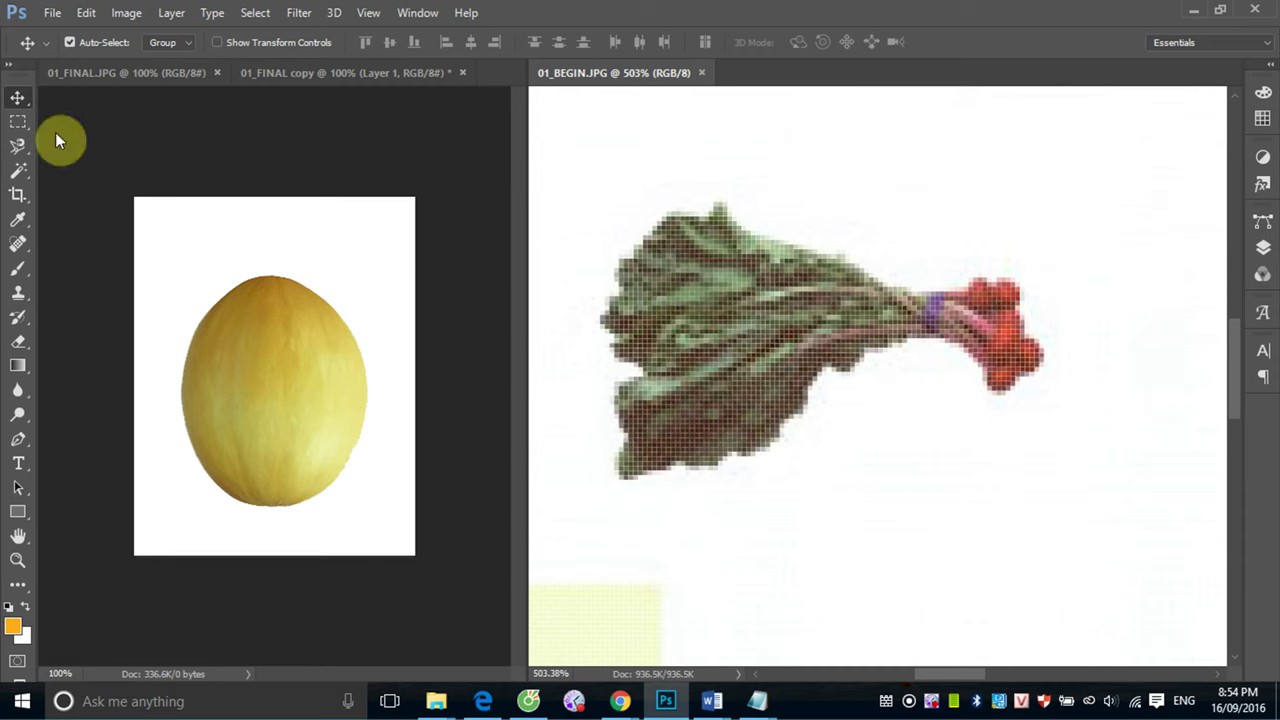
{"action": "left_click", "coordinate": [28, 177]}
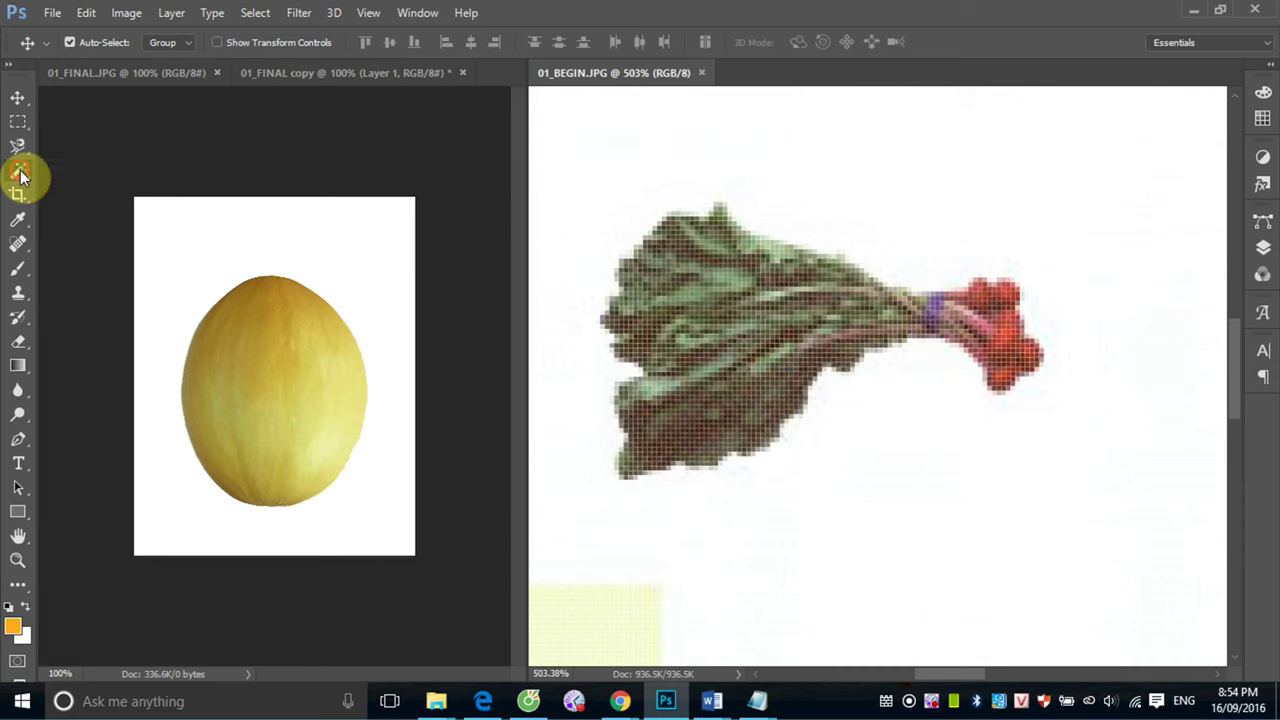
{"action": "left_click", "coordinate": [60, 170]}
{"action": "mouse_move", "coordinate": [648, 286]}
{"action": "left_mouse_down"}
{"action": "mouse_move", "coordinate": [742, 383]}
{"action": "mouse_move", "coordinate": [958, 316]}
{"action": "left_mouse_up"}
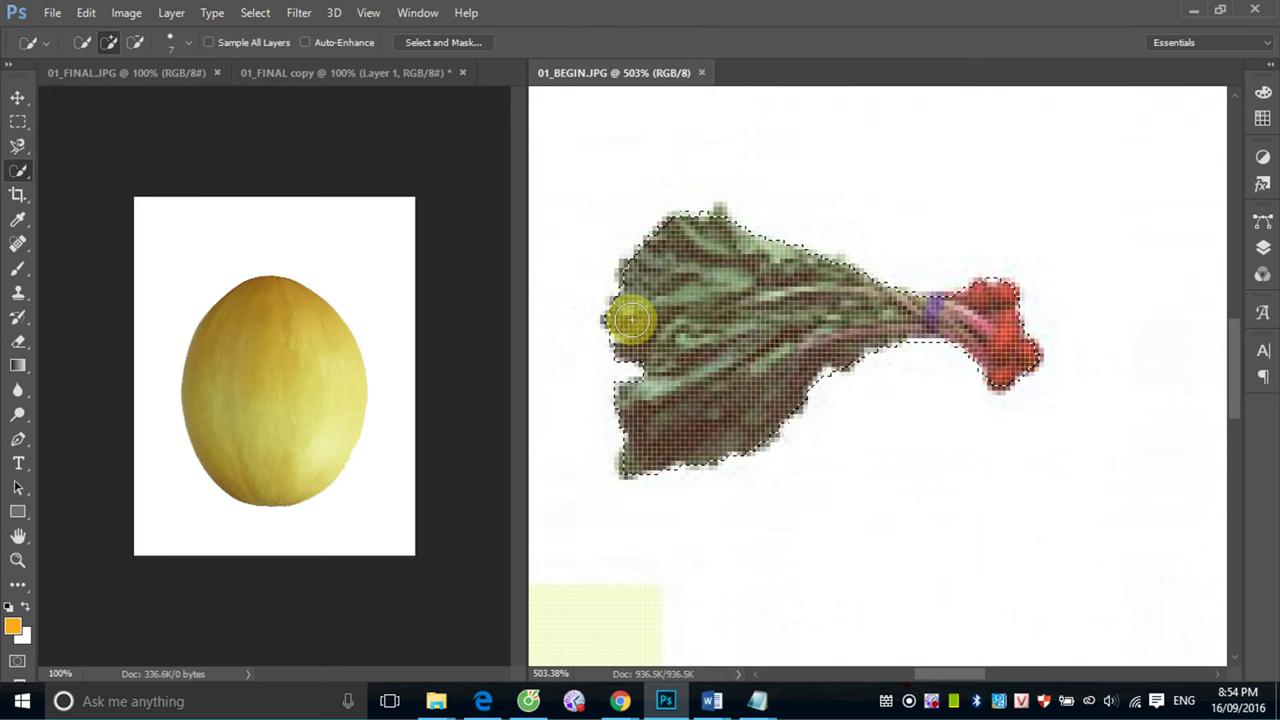
{"action": "left_click", "coordinate": [18, 97]}
{"action": "left_click_drag", "start_coordinate": [770, 325], "coordinate": [226, 340]}
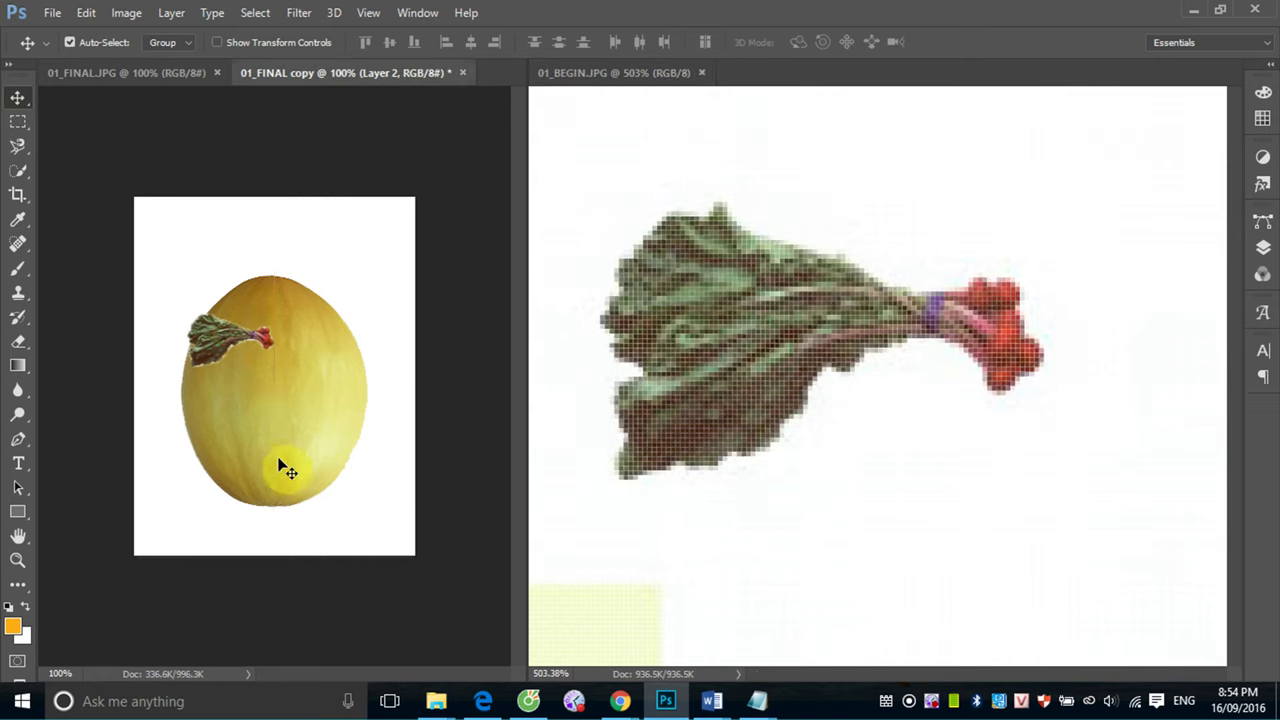
{"action": "key", "text": "ctrl+z"}
Select the rhubarb without its white background and place it on the melon's upper left as Layer 2
{"action": "left_click", "coordinate": [18, 121]}
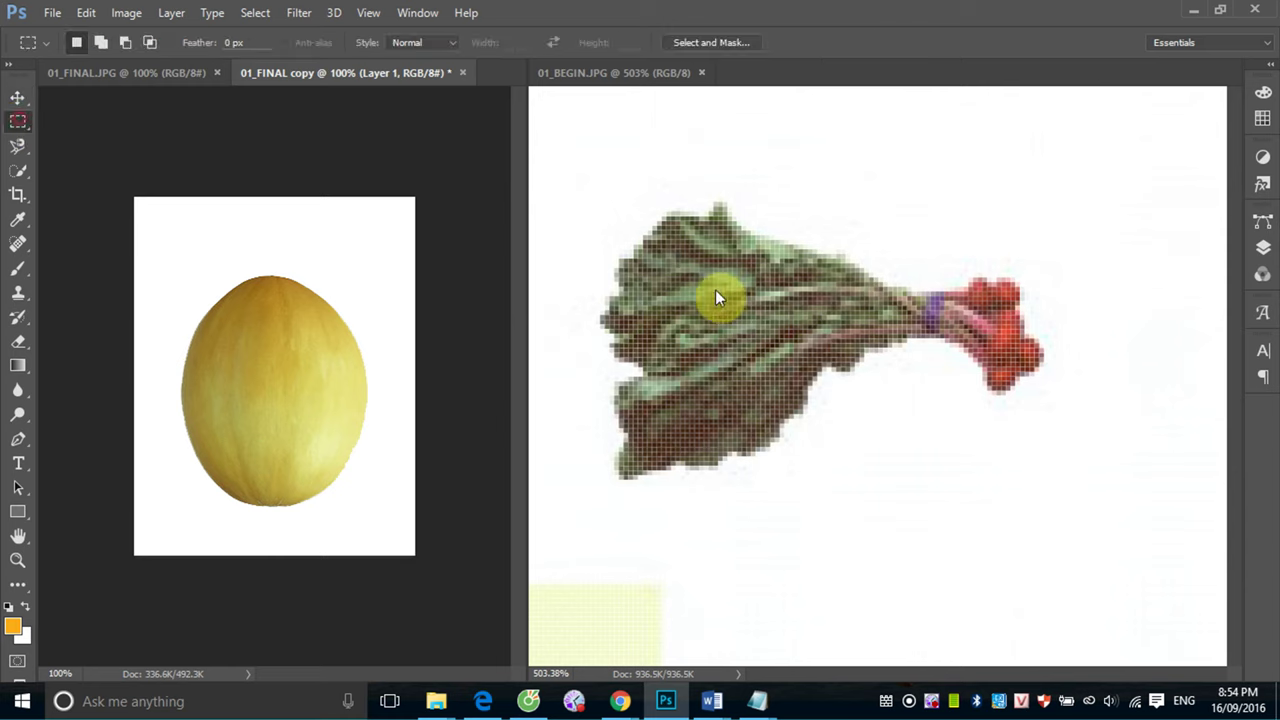
{"action": "left_click", "coordinate": [600, 180]}
{"action": "left_click_drag", "start_coordinate": [558, 160], "coordinate": [1108, 535]}
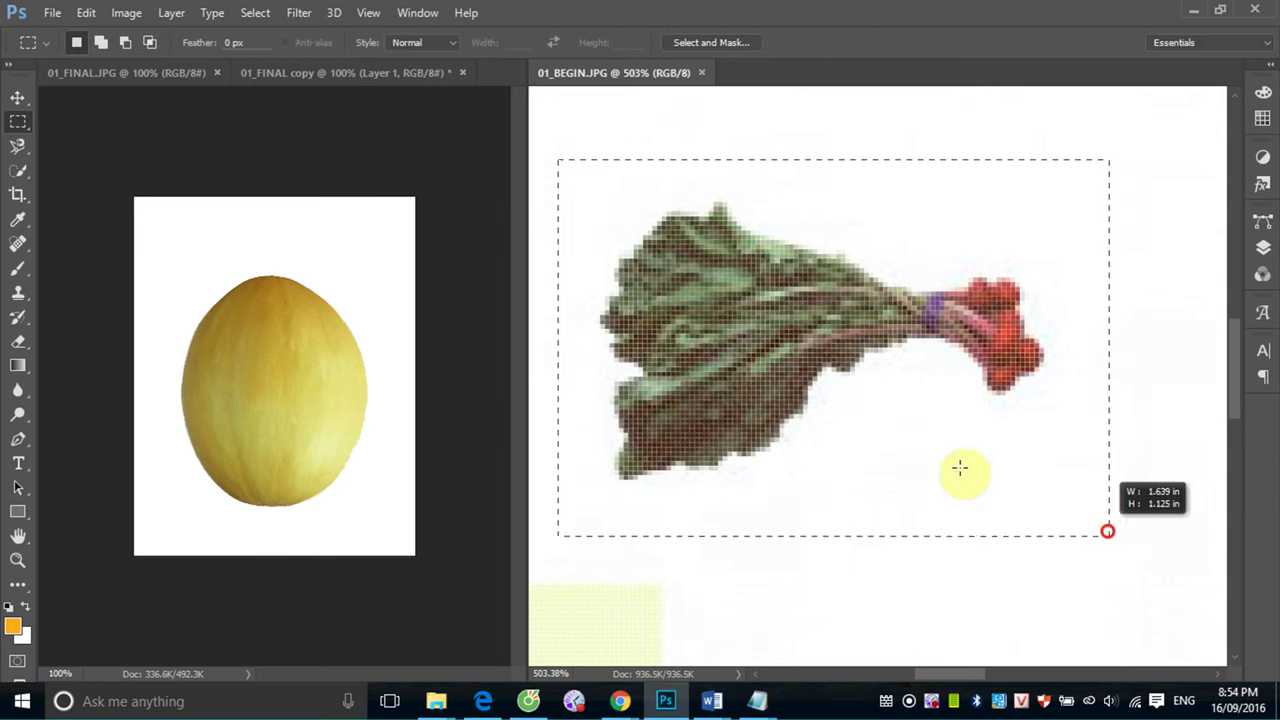
{"action": "left_click", "coordinate": [26, 166]}
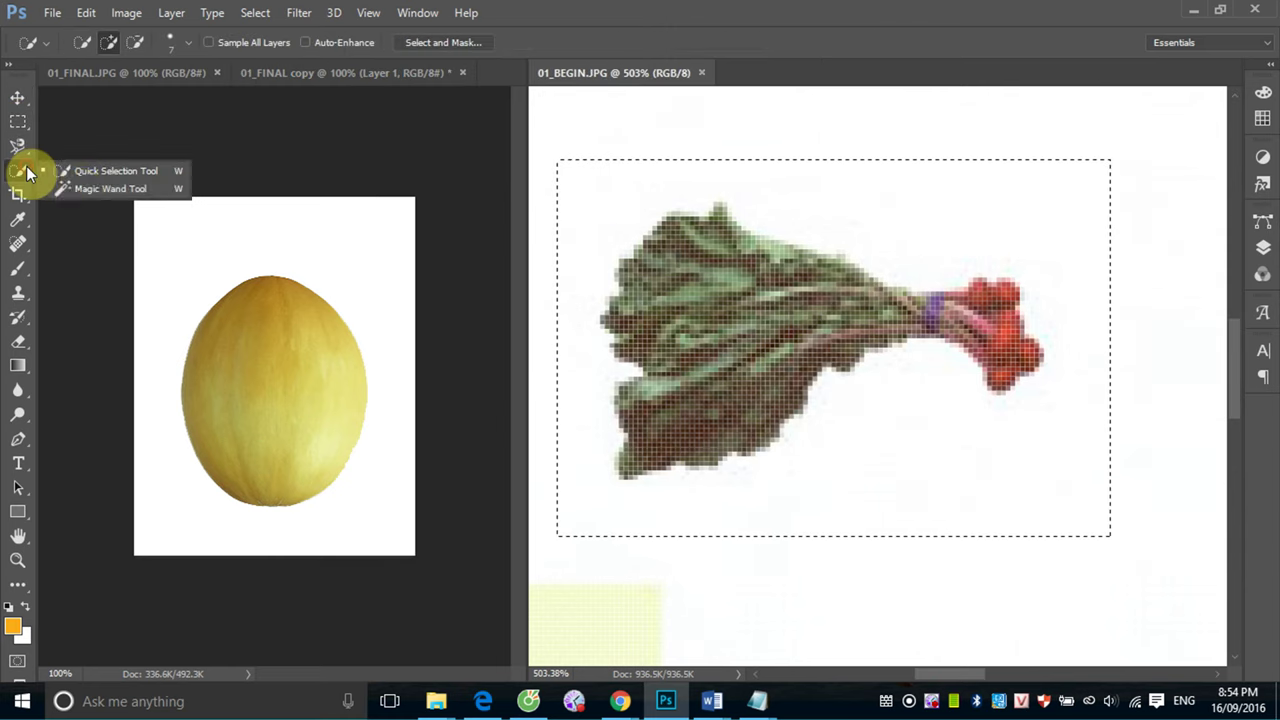
{"action": "left_click", "coordinate": [80, 189]}
{"action": "left_click", "coordinate": [866, 234], "text": "alt"}
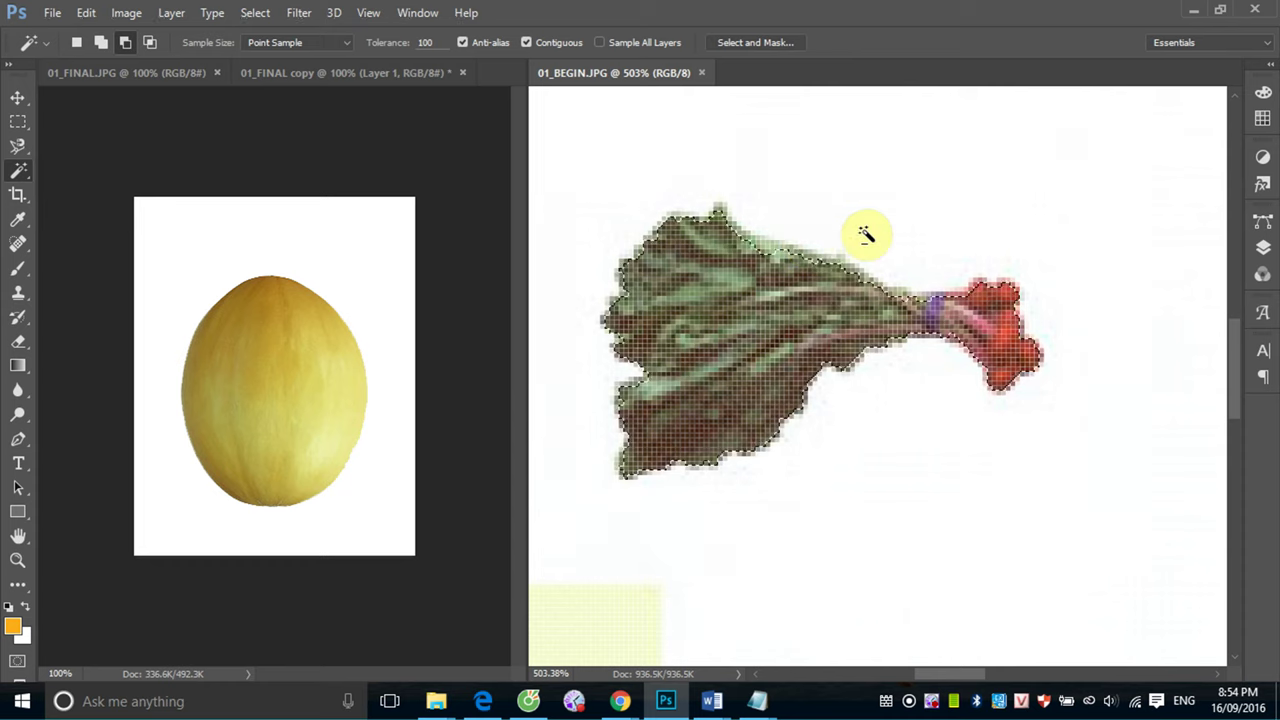
{"action": "left_click", "coordinate": [18, 97]}
{"action": "mouse_move", "coordinate": [657, 334]}
{"action": "left_mouse_down"}
{"action": "mouse_move", "coordinate": [286, 330]}
{"action": "mouse_move", "coordinate": [290, 355]}
{"action": "mouse_move", "coordinate": [222, 337]}
{"action": "mouse_move", "coordinate": [226, 357]}
{"action": "left_mouse_up"}
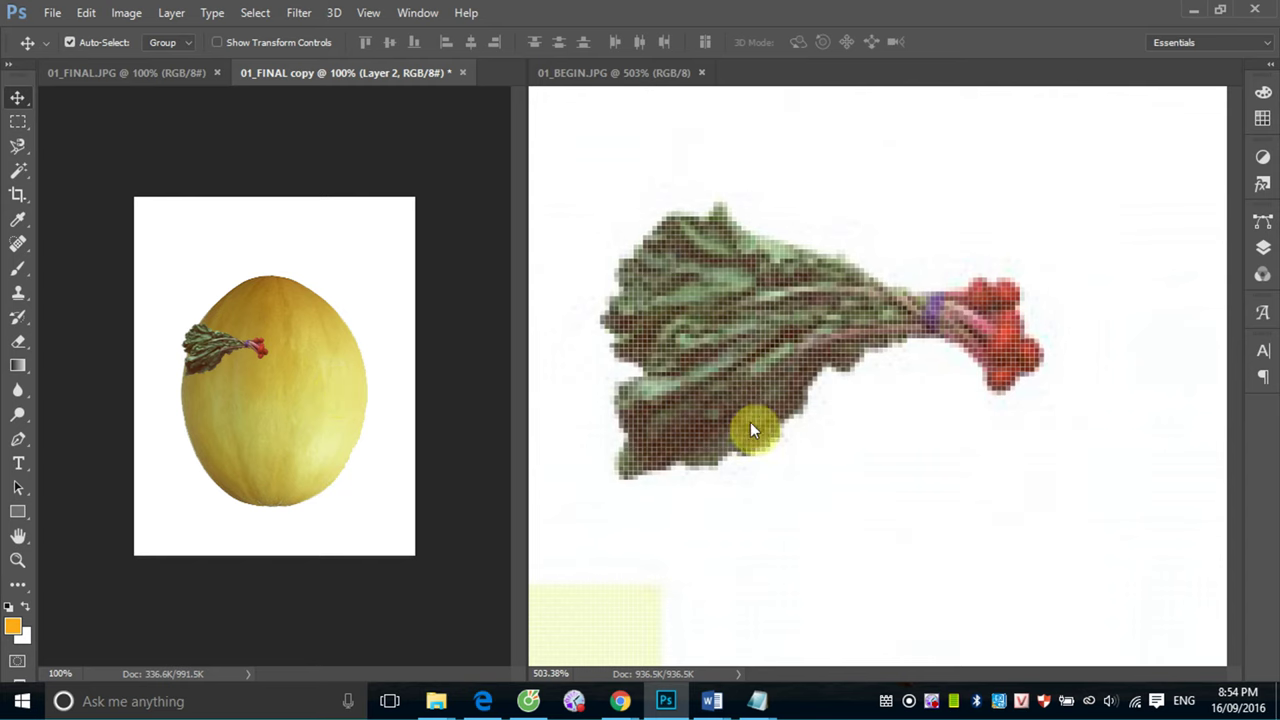
{"action": "left_click", "coordinate": [700, 350]}
{"action": "mouse_move", "coordinate": [777, 366]}
{"action": "left_mouse_down"}
{"action": "mouse_move", "coordinate": [807, 357]}
{"action": "mouse_move", "coordinate": [700, 357]}
{"action": "mouse_move", "coordinate": [908, 334]}
{"action": "mouse_move", "coordinate": [889, 289]}
{"action": "left_mouse_up"}
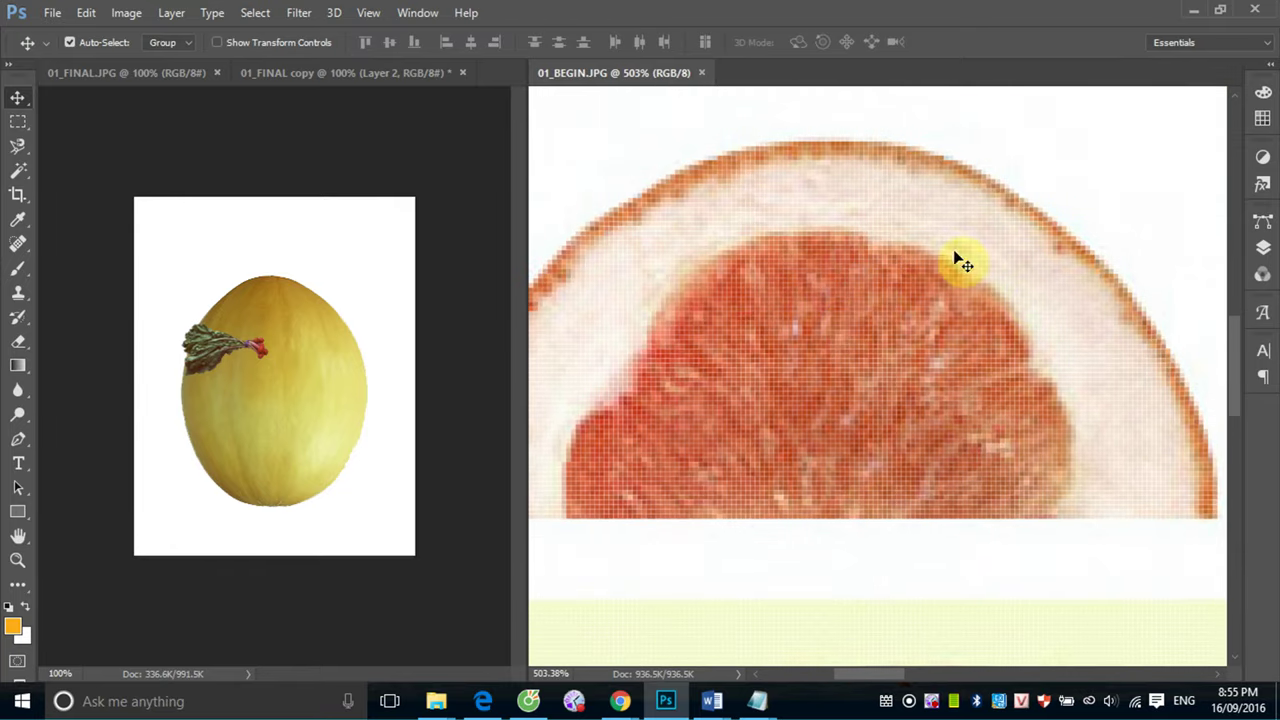
Trace the grapefruit pulp with the Magnetic Lasso and drag it to the melon's lower left as Layer 3
{"action": "left_click", "coordinate": [18, 152]}
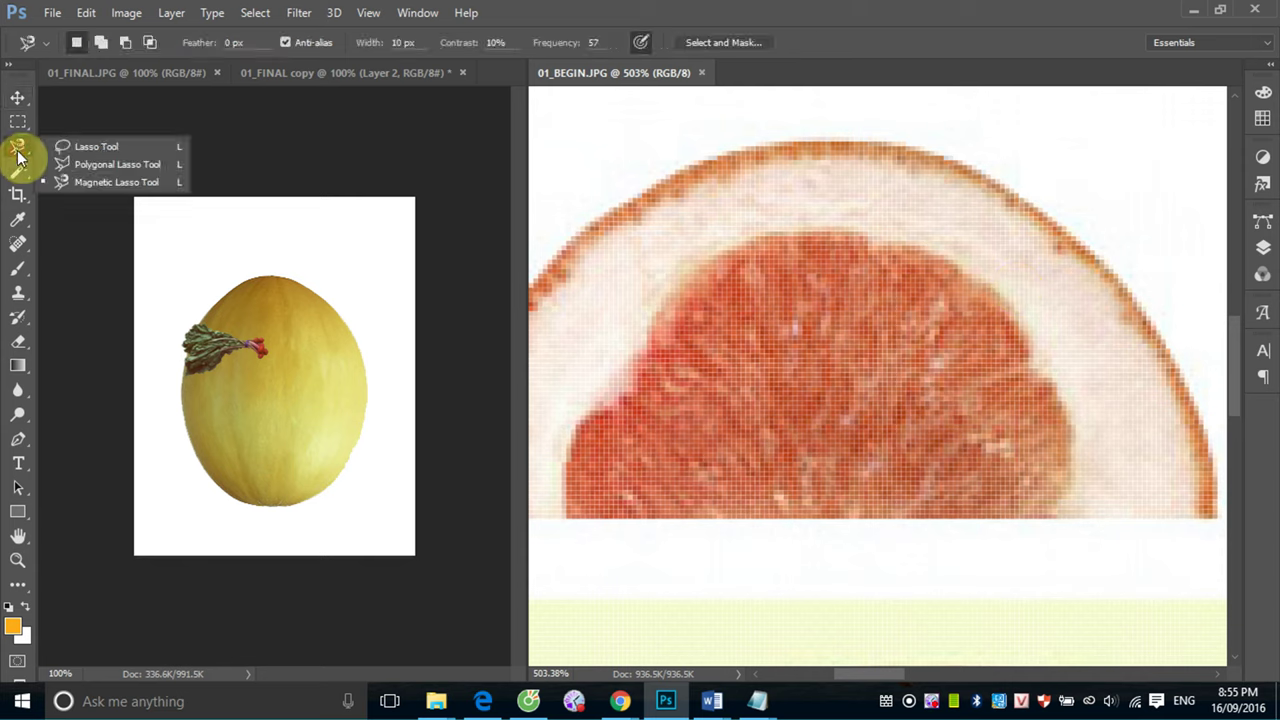
{"action": "left_click", "coordinate": [95, 181]}
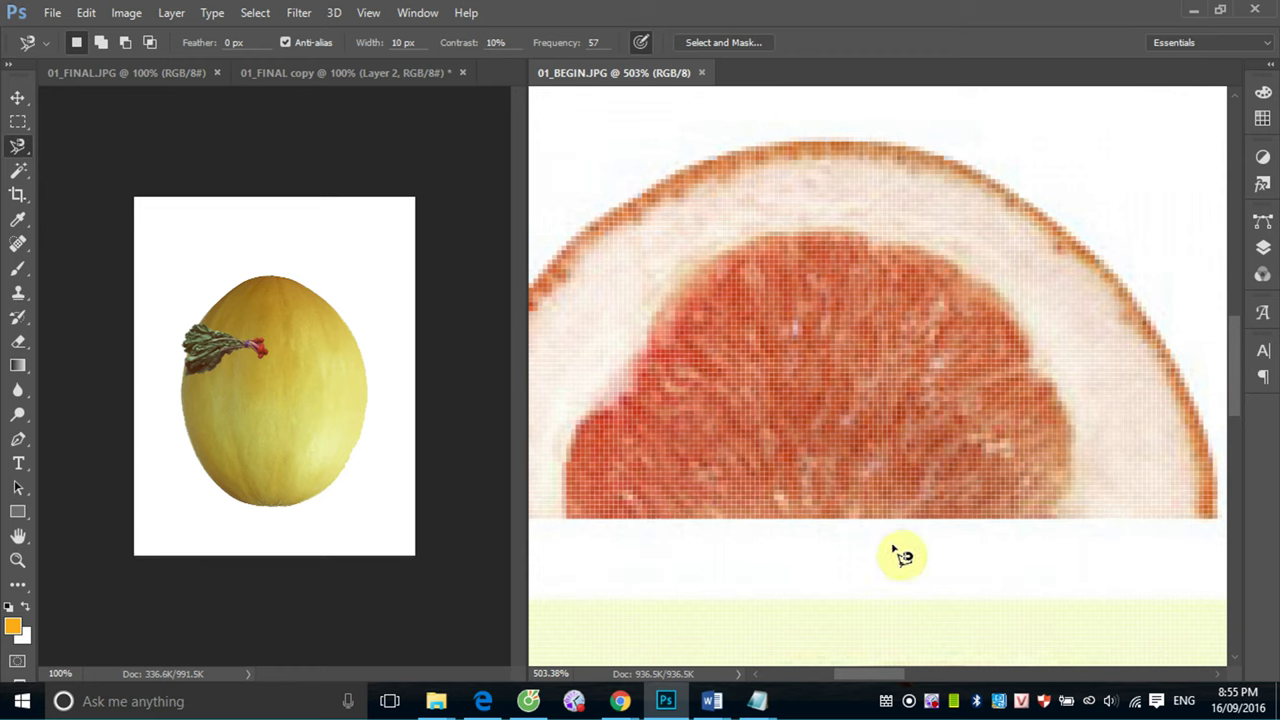
{"action": "left_click", "coordinate": [567, 515]}
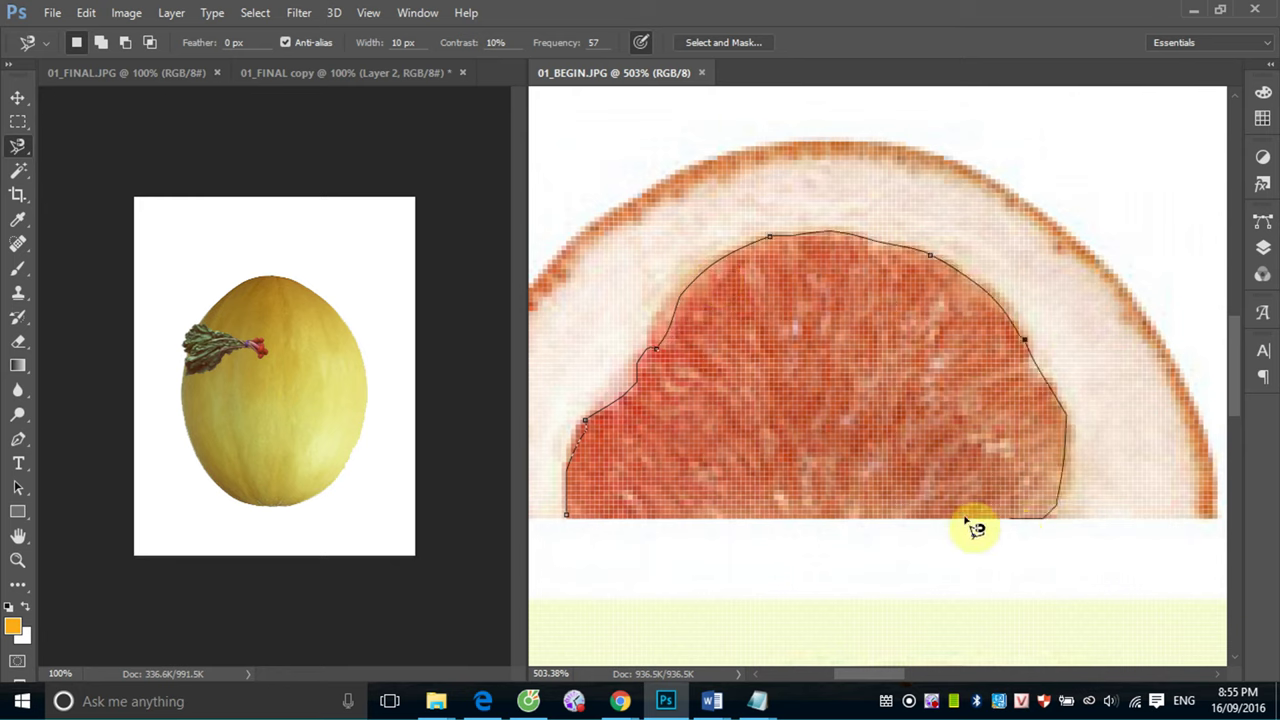
{"action": "left_click", "coordinate": [567, 516]}
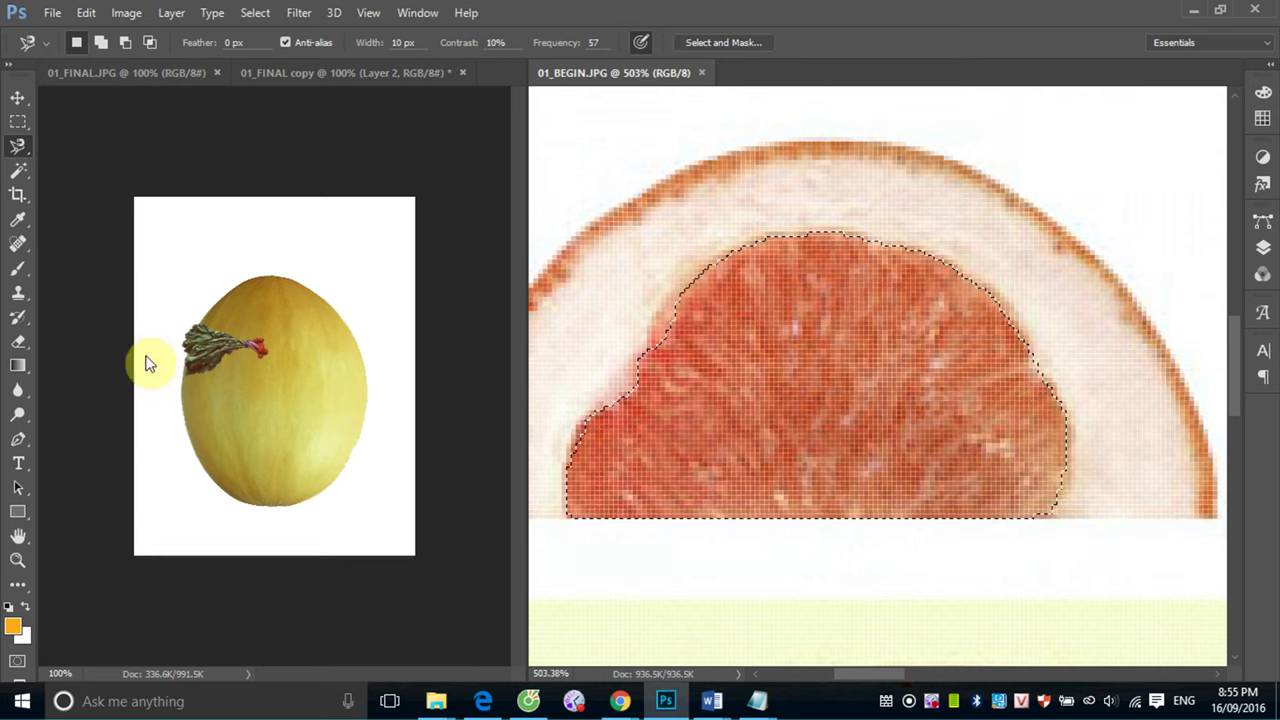
{"action": "left_click", "coordinate": [19, 97]}
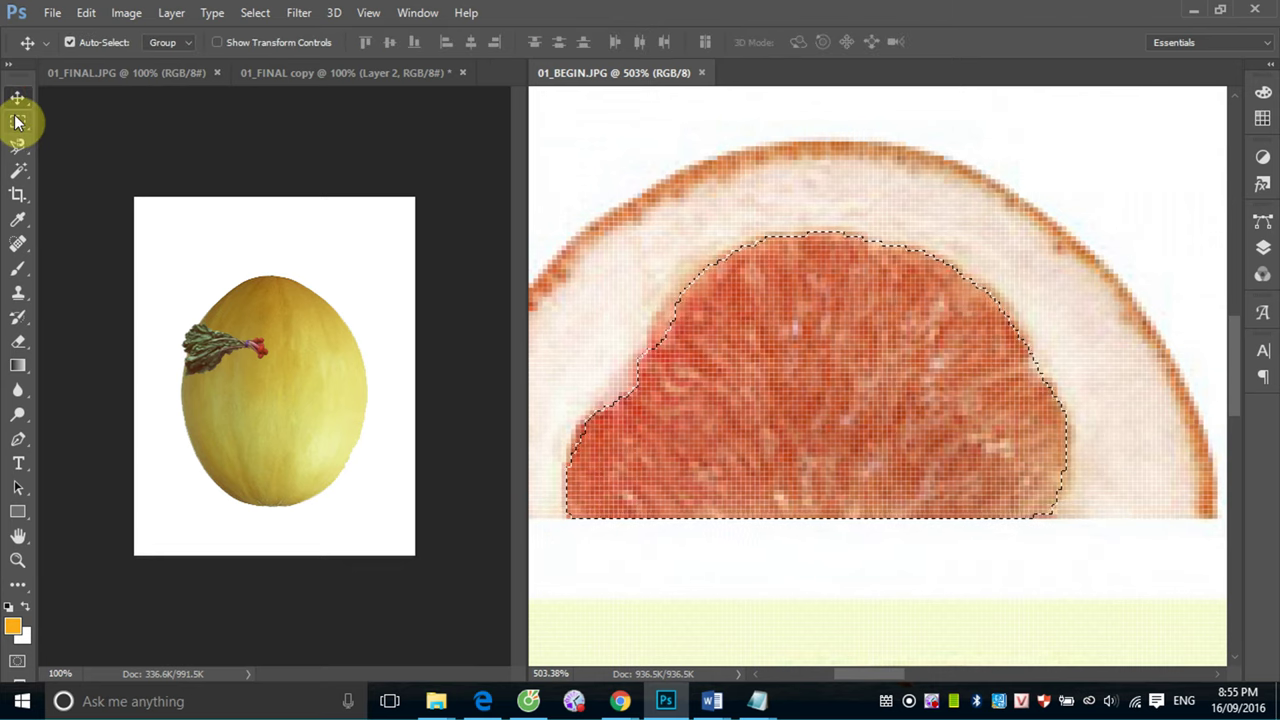
{"action": "left_click_drag", "start_coordinate": [827, 370], "coordinate": [194, 405]}
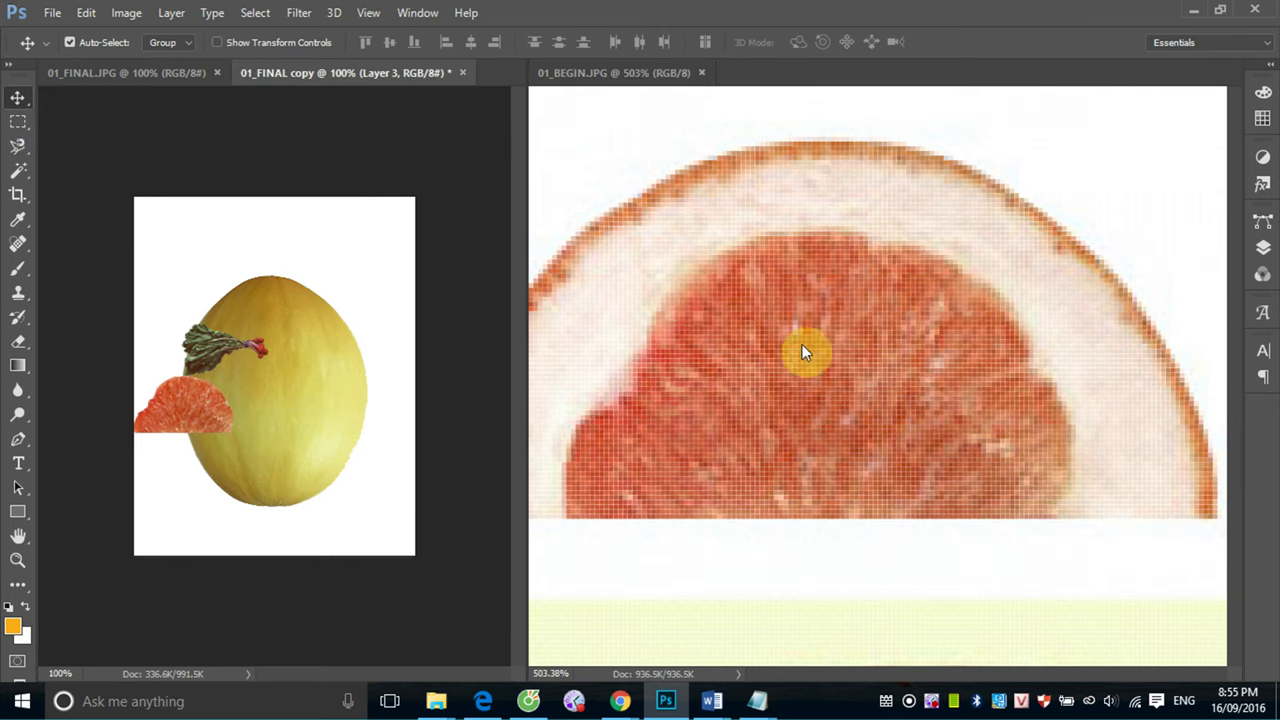
{"action": "left_click", "coordinate": [764, 460]}
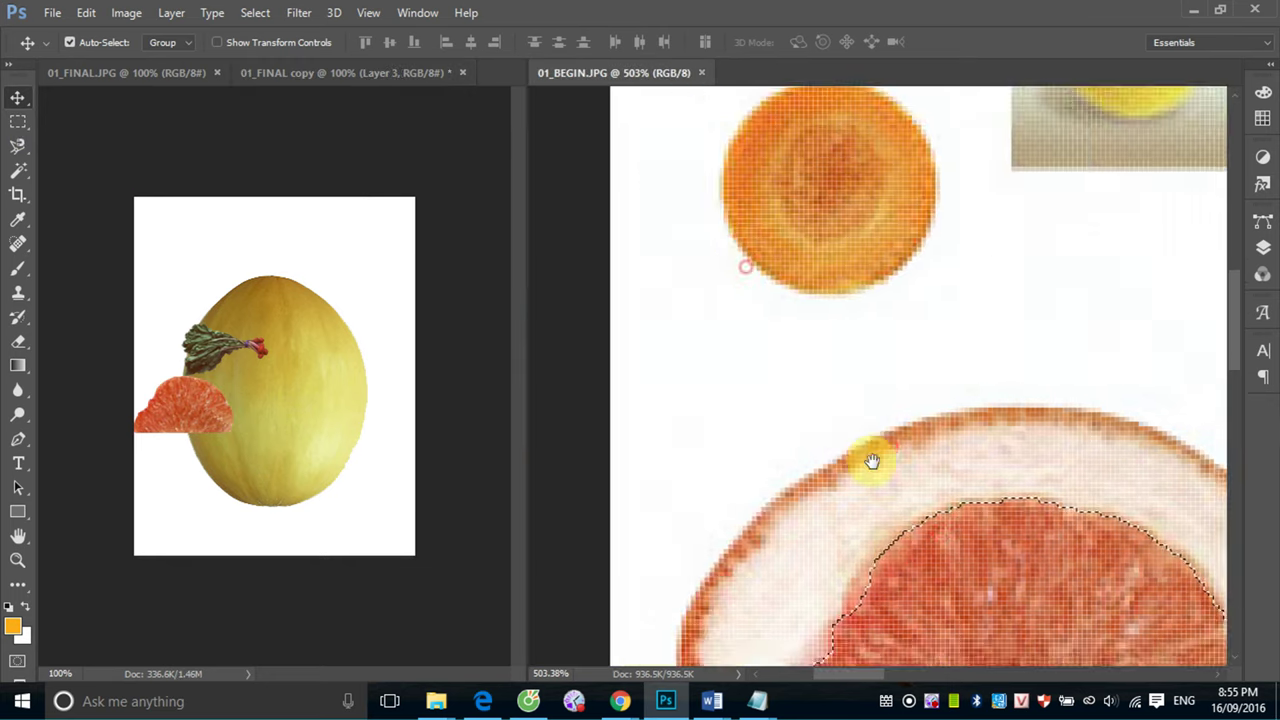
Bring the bowtie pasta into view and outline its zigzag left edge with the Polygonal Lasso
{"action": "left_click_drag", "start_coordinate": [860, 457], "coordinate": [707, 375]}
{"action": "left_click_drag", "start_coordinate": [963, 409], "coordinate": [572, 394]}
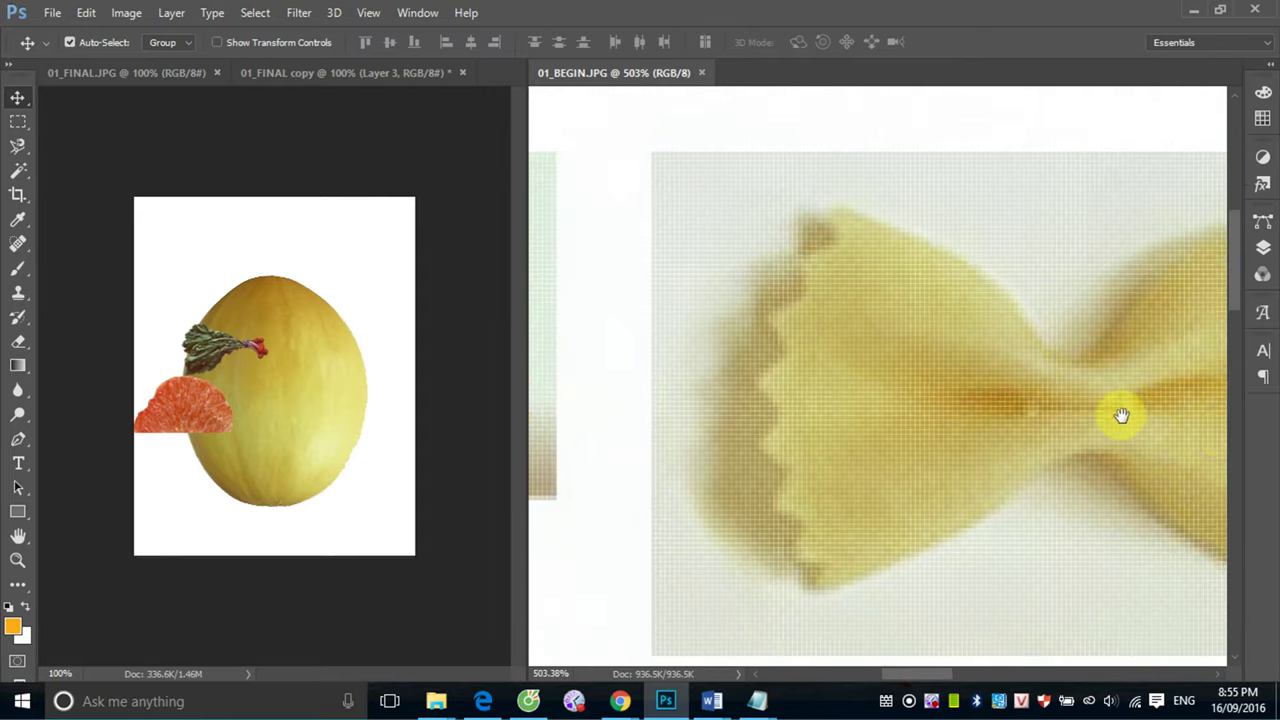
{"action": "mouse_move", "coordinate": [1117, 417]}
{"action": "left_mouse_down"}
{"action": "mouse_move", "coordinate": [817, 397]}
{"action": "mouse_move", "coordinate": [984, 371]}
{"action": "mouse_move", "coordinate": [983, 383]}
{"action": "left_mouse_up"}
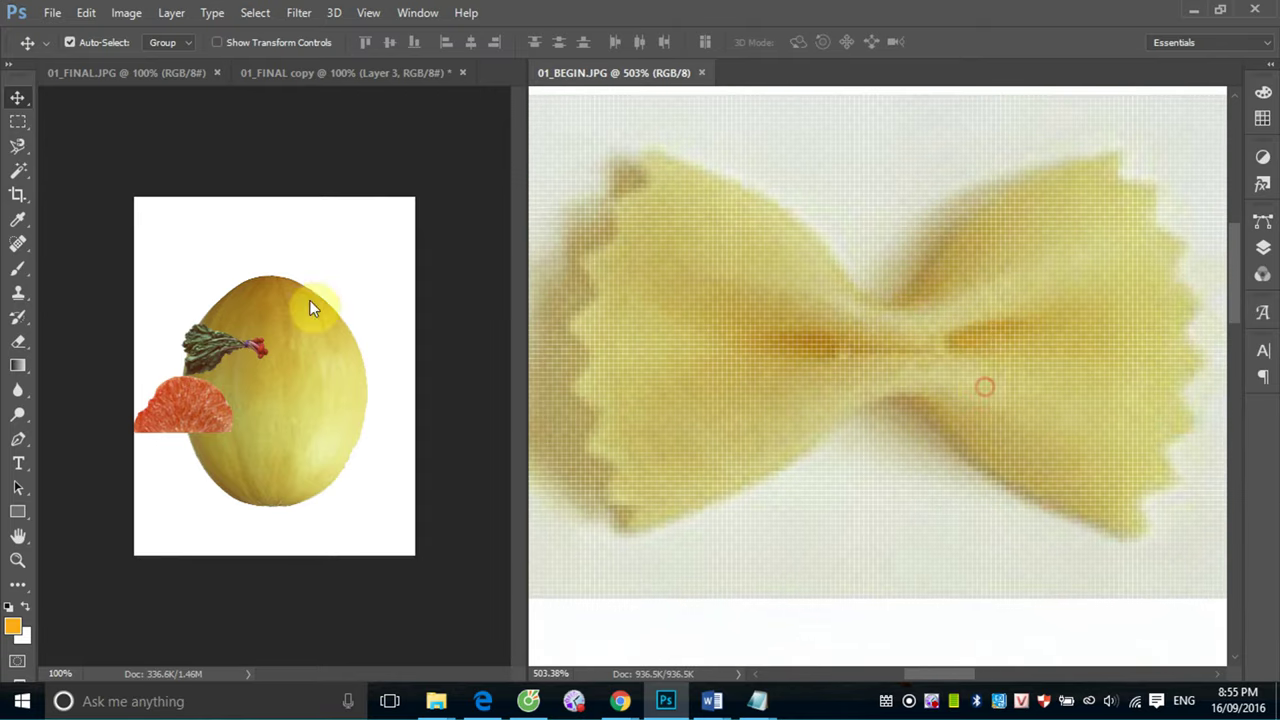
{"action": "left_click", "coordinate": [27, 153]}
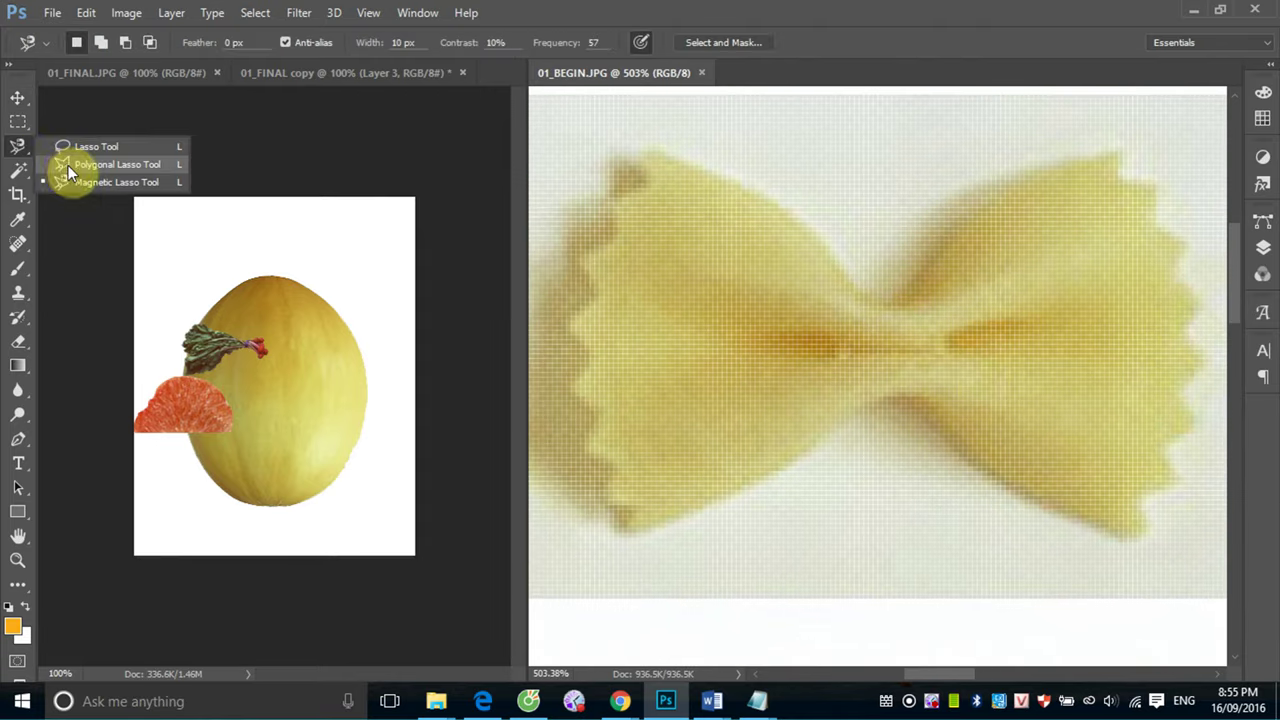
{"action": "left_click", "coordinate": [68, 165]}
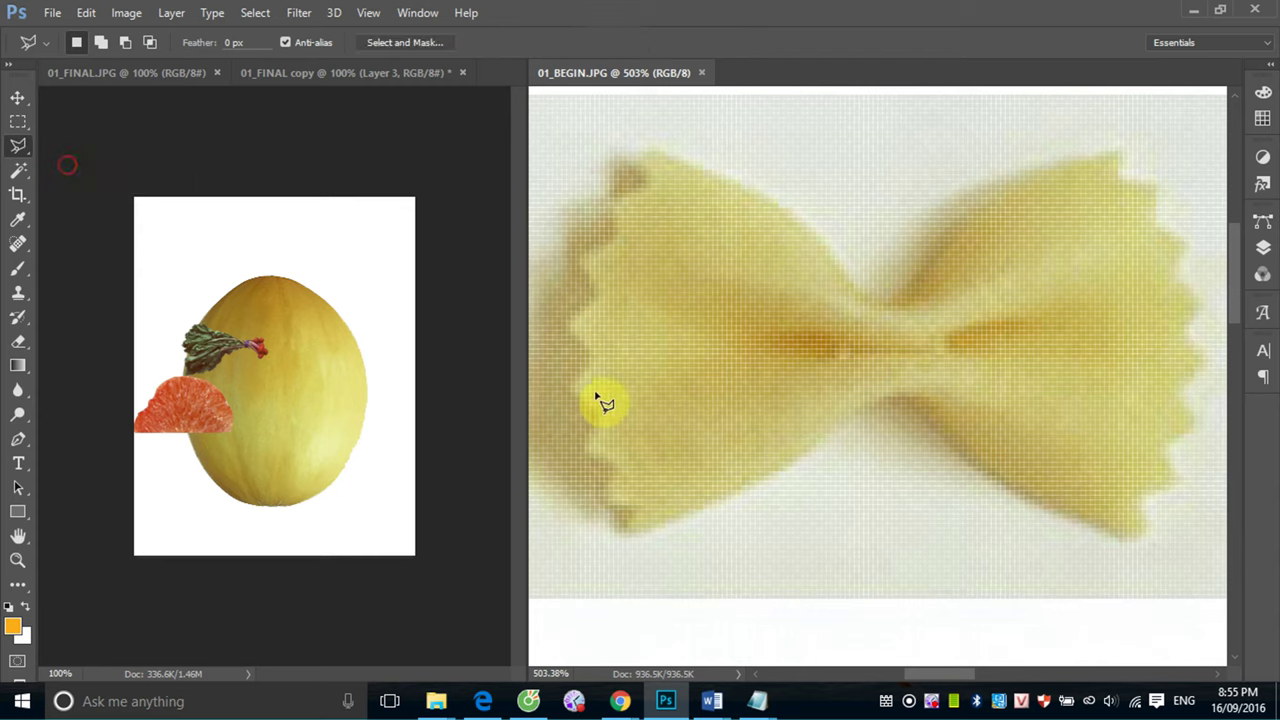
{"action": "left_click", "coordinate": [604, 497]}
{"action": "left_click", "coordinate": [624, 476]}
{"action": "left_click", "coordinate": [605, 413]}
{"action": "left_click", "coordinate": [572, 390]}
{"action": "left_click", "coordinate": [600, 358]}
{"action": "left_click", "coordinate": [571, 326]}
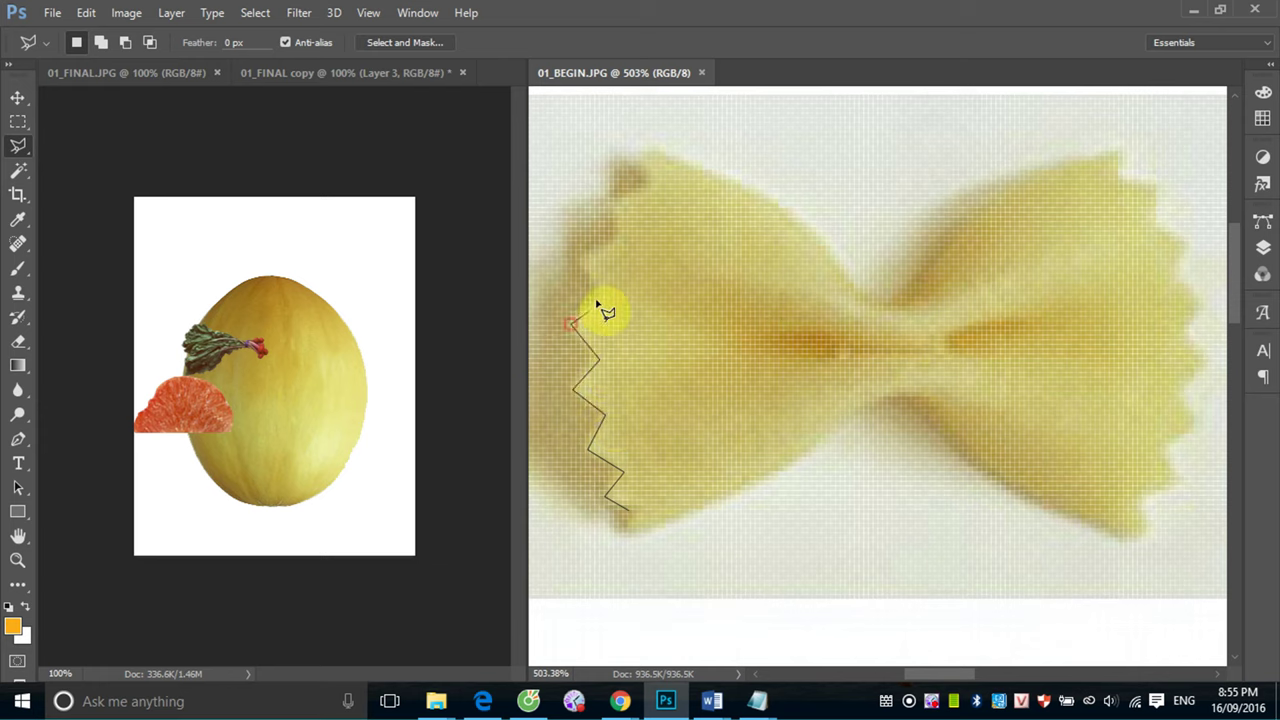
{"action": "left_click", "coordinate": [582, 253]}
{"action": "left_click", "coordinate": [621, 245]}
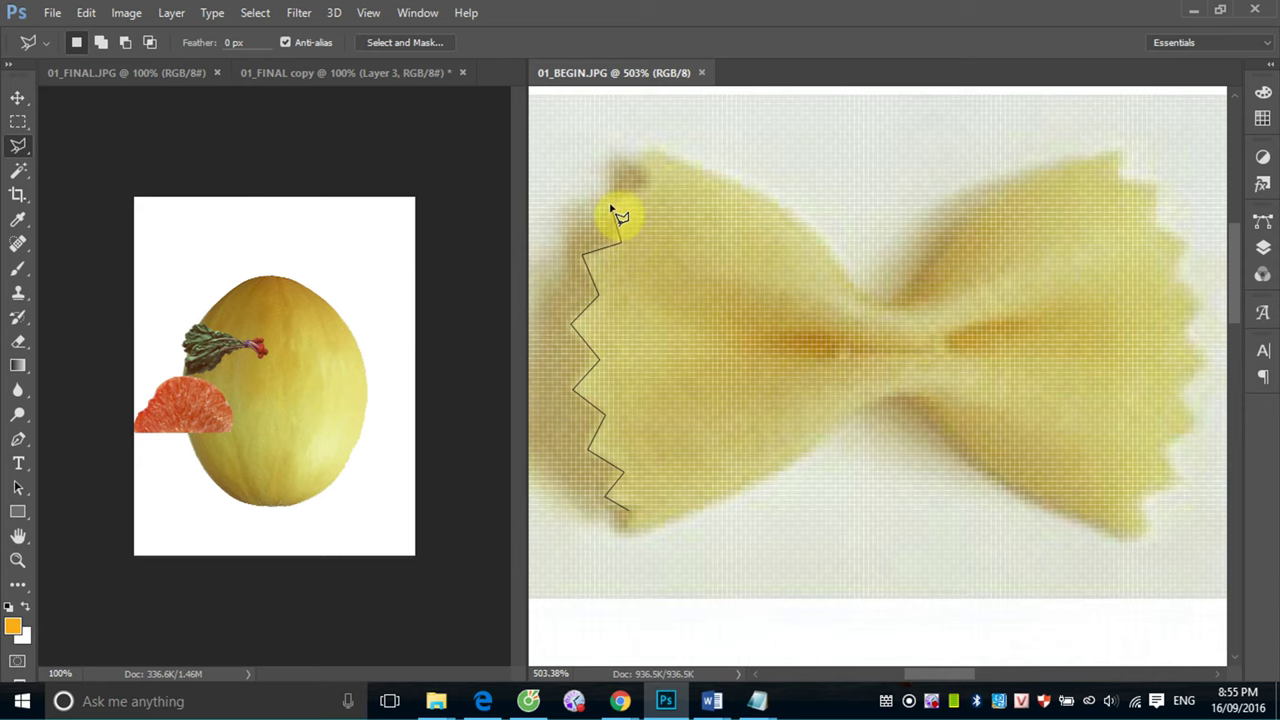
Continue the outline across the bowtie's top, right tip and bottom, closing the selection
{"action": "left_click", "coordinate": [609, 205]}
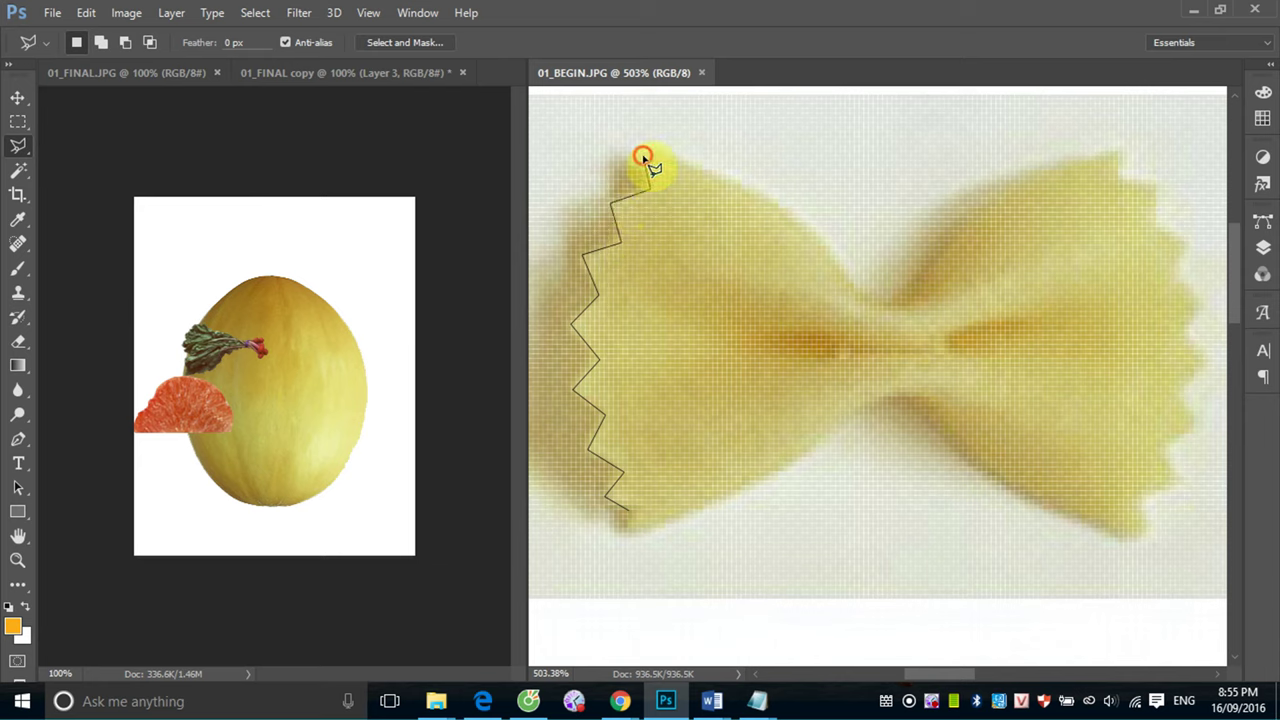
{"action": "left_click", "coordinate": [643, 157]}
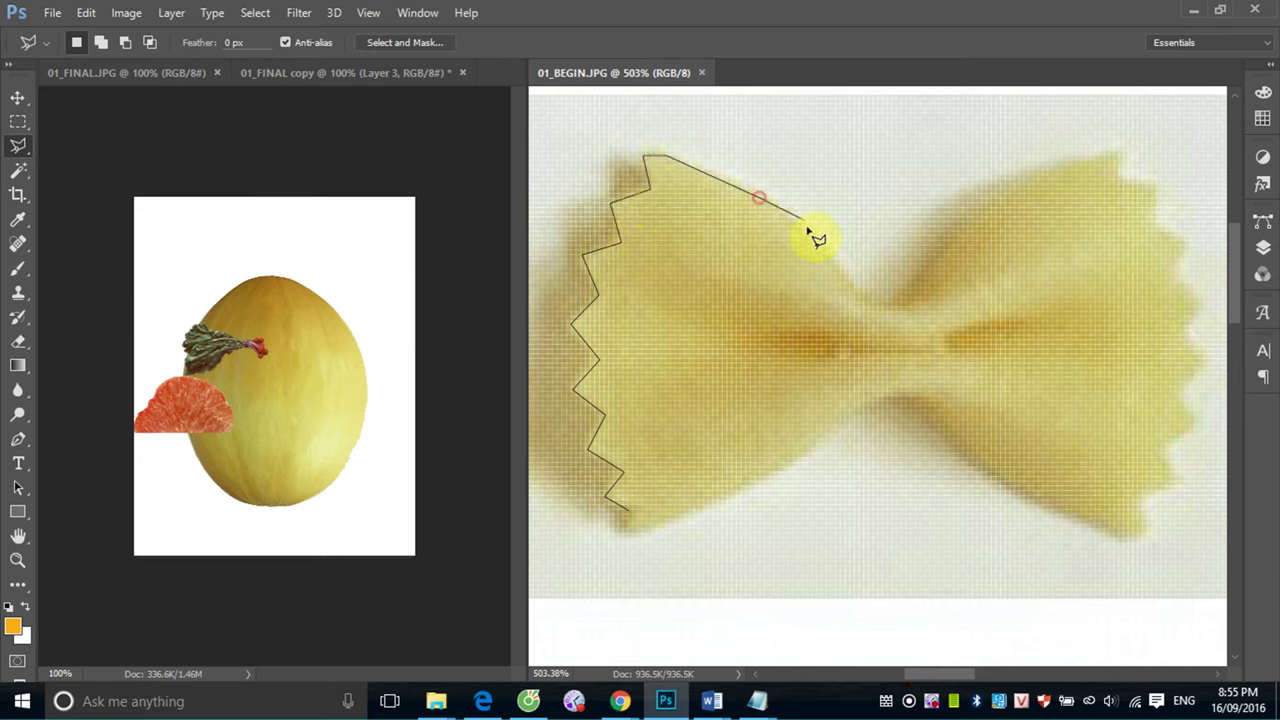
{"action": "left_click", "coordinate": [840, 267]}
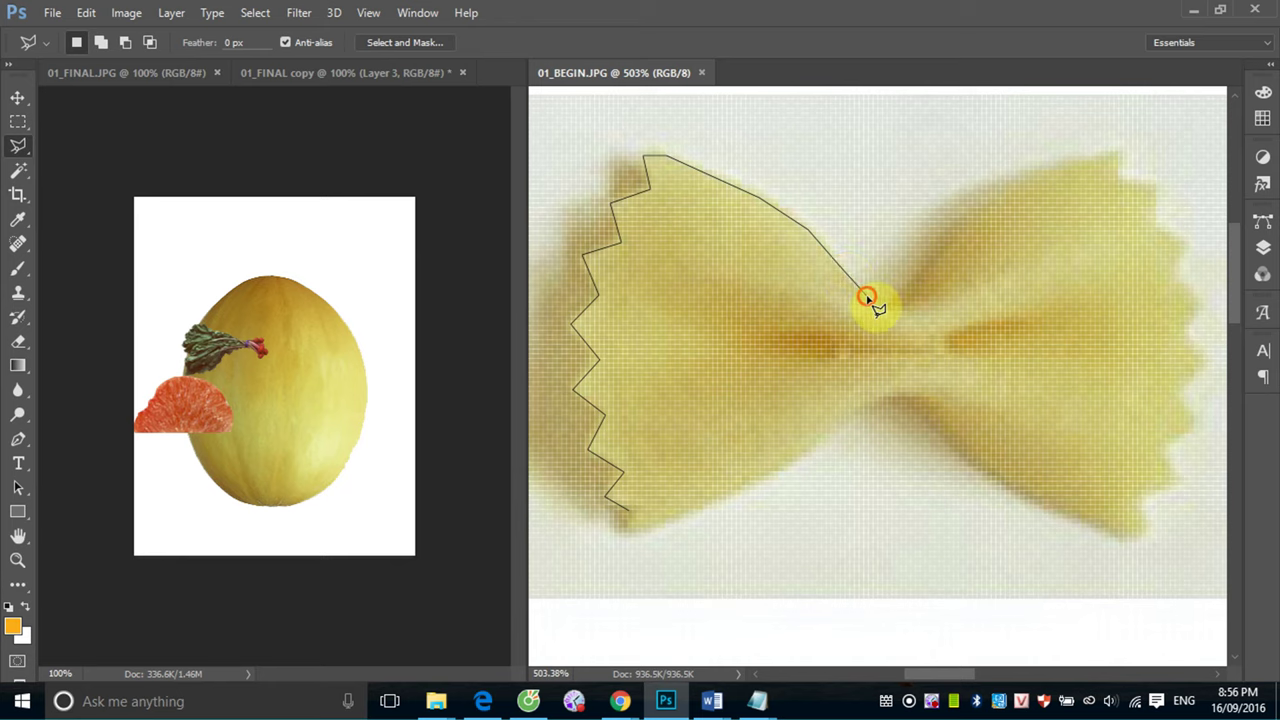
{"action": "left_click", "coordinate": [866, 297]}
{"action": "left_click", "coordinate": [928, 283]}
{"action": "left_click", "coordinate": [1023, 184]}
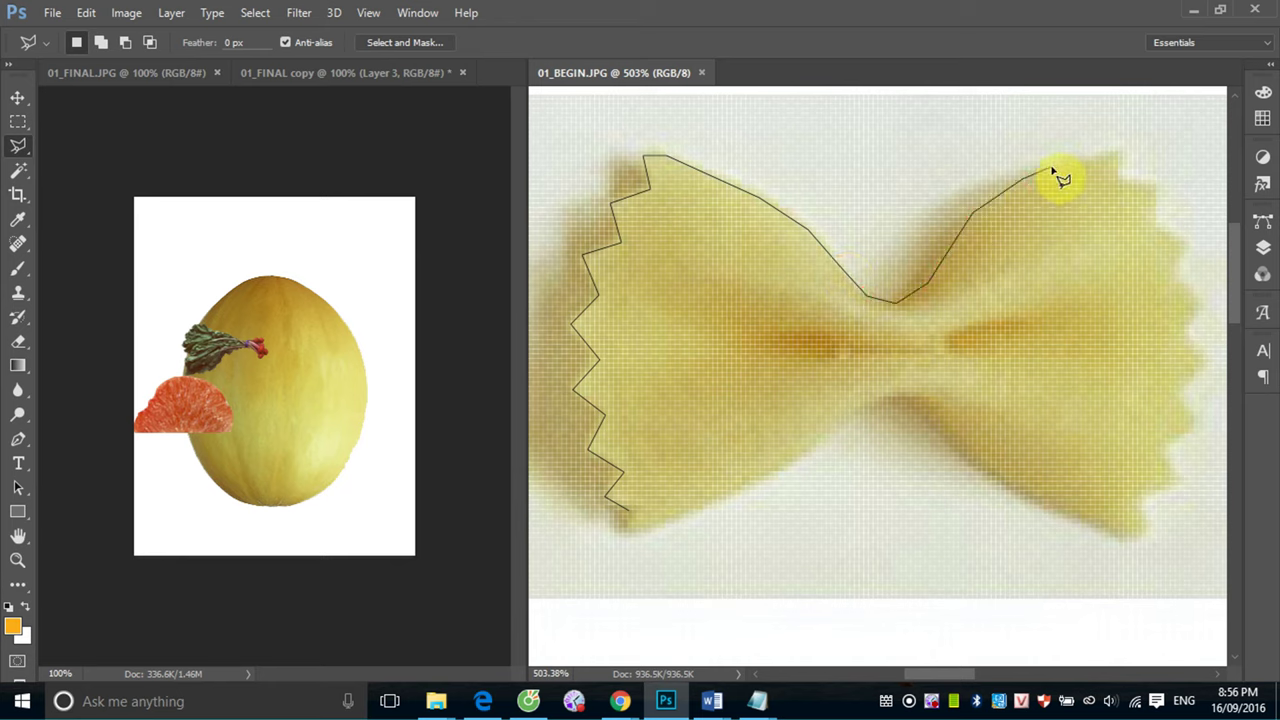
{"action": "left_click", "coordinate": [1051, 168]}
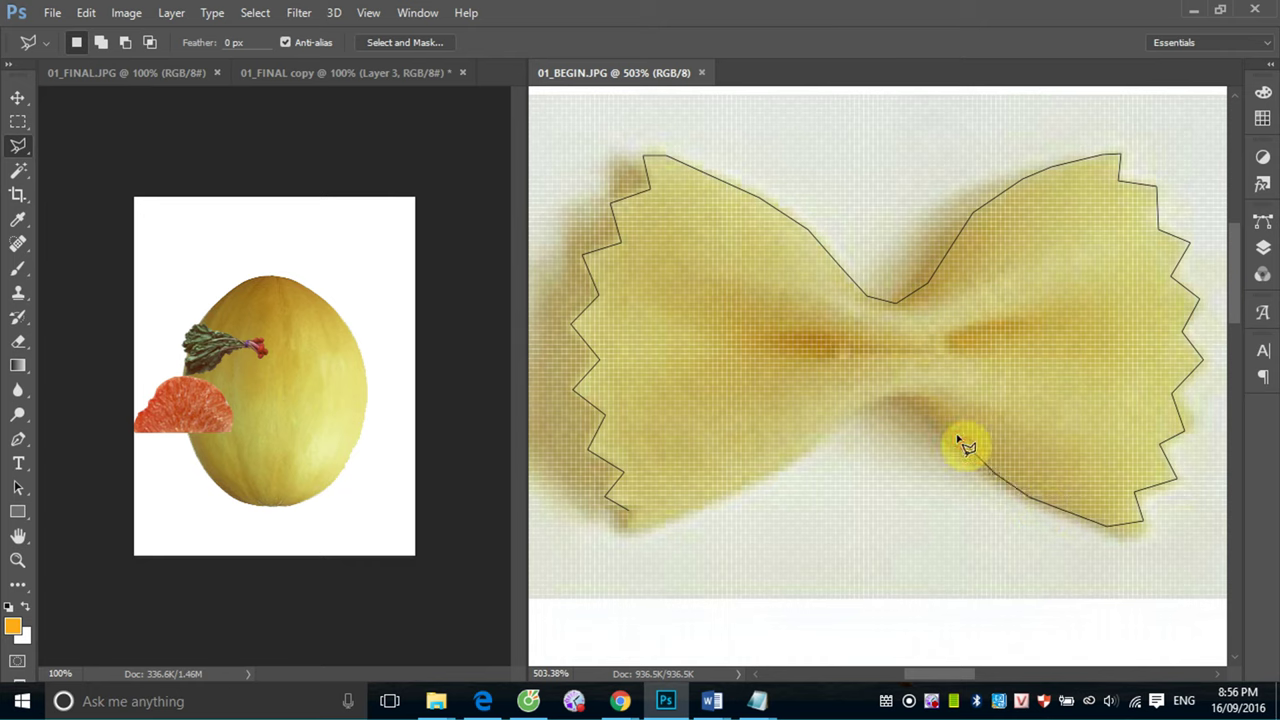
{"action": "left_click", "coordinate": [931, 406]}
{"action": "left_click", "coordinate": [904, 397]}
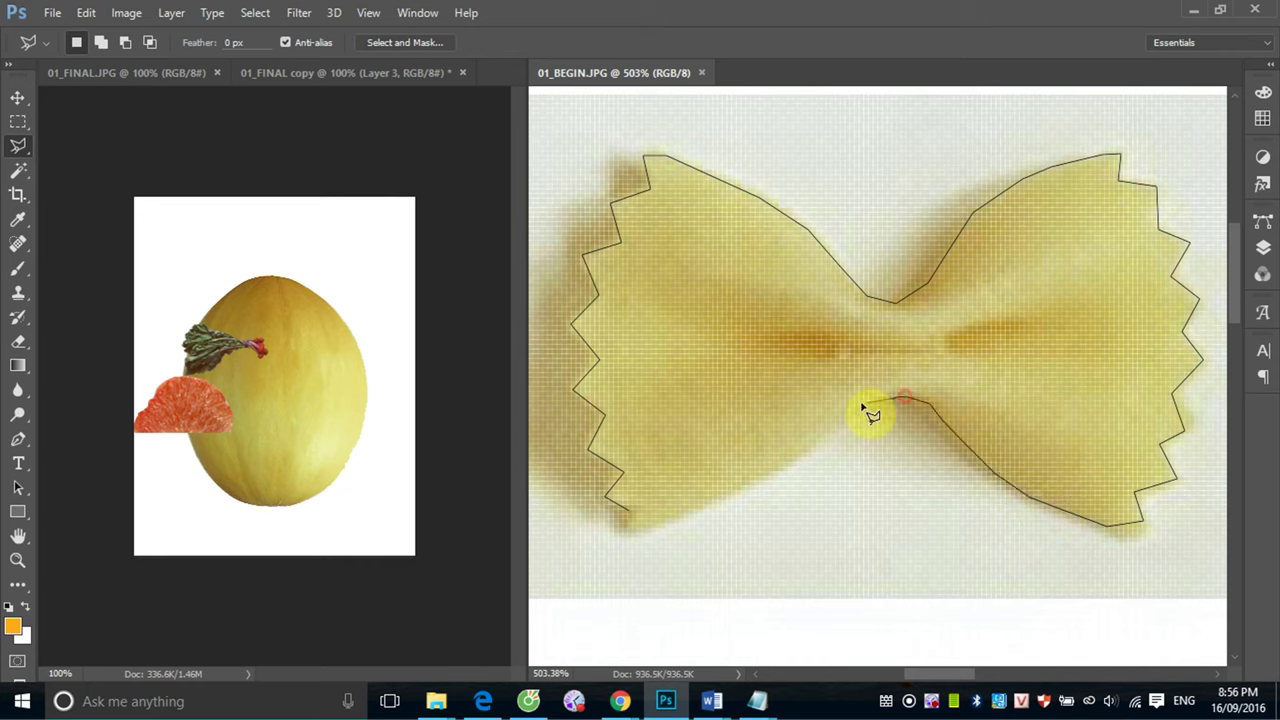
{"action": "left_click", "coordinate": [860, 403]}
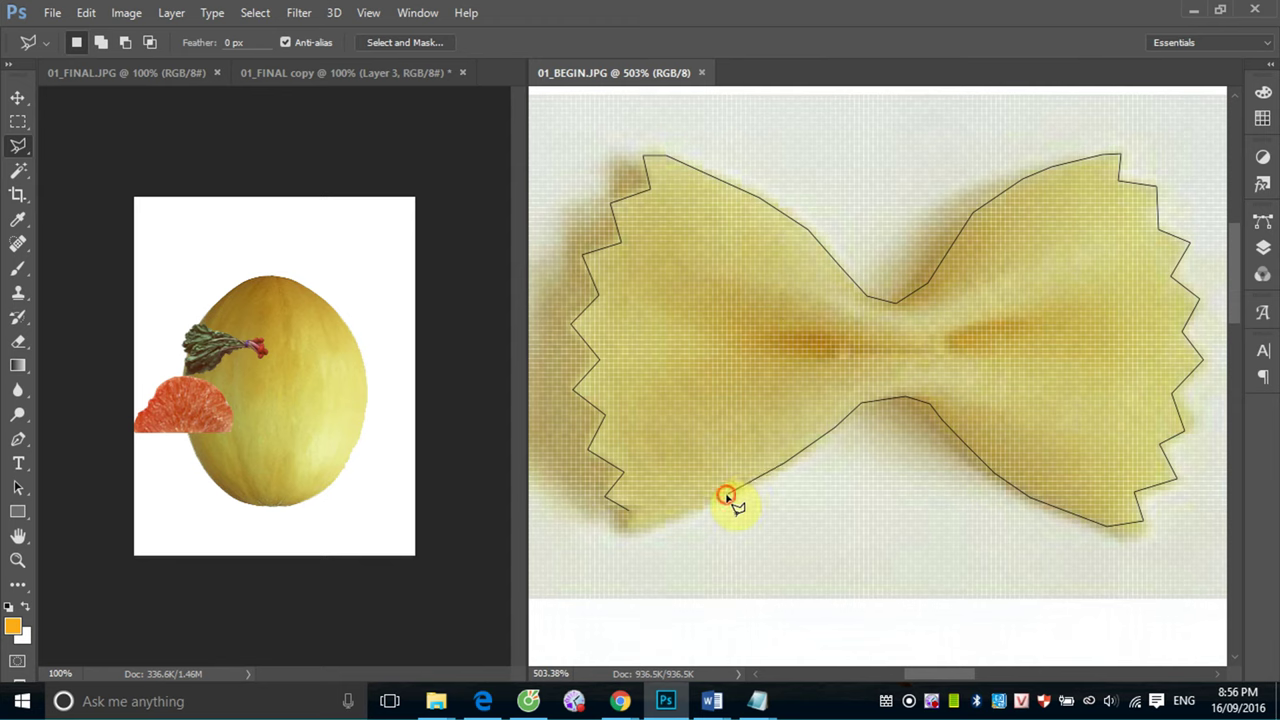
{"action": "left_click", "coordinate": [632, 513]}
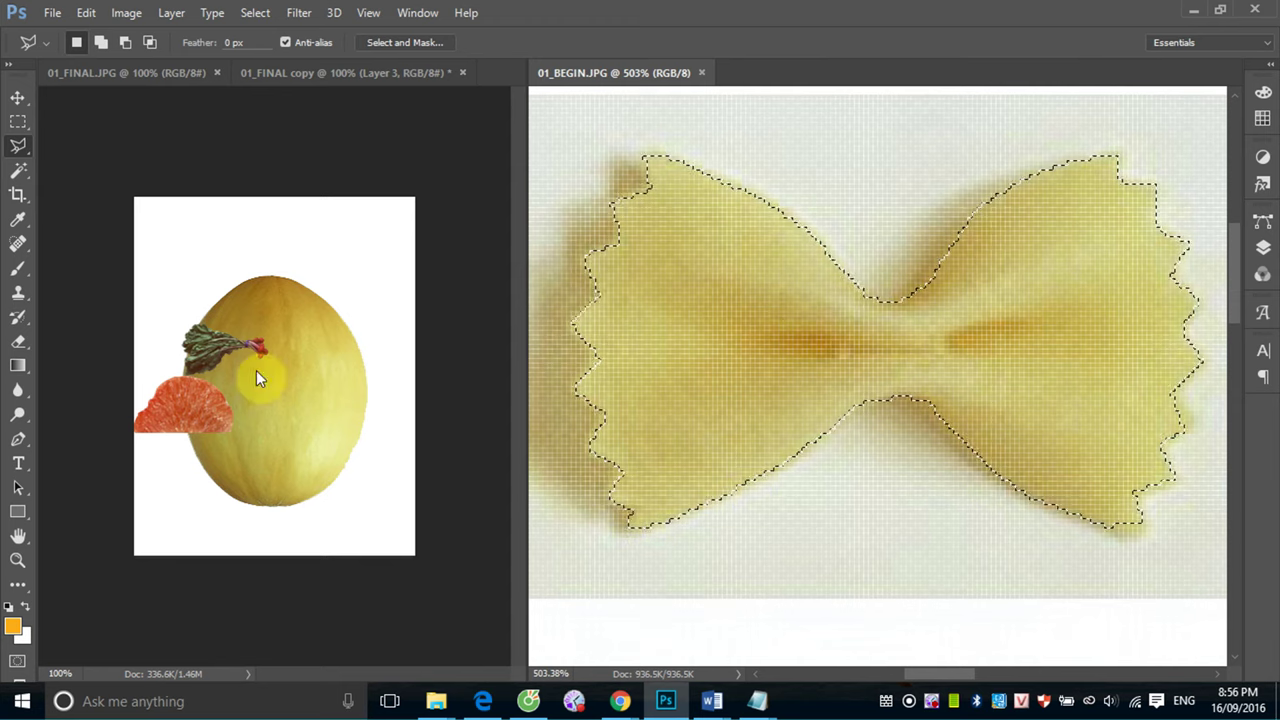
Drag the bowtie pasta below the melon as Layer 4 to form a bow tie
{"action": "left_click", "coordinate": [17, 97]}
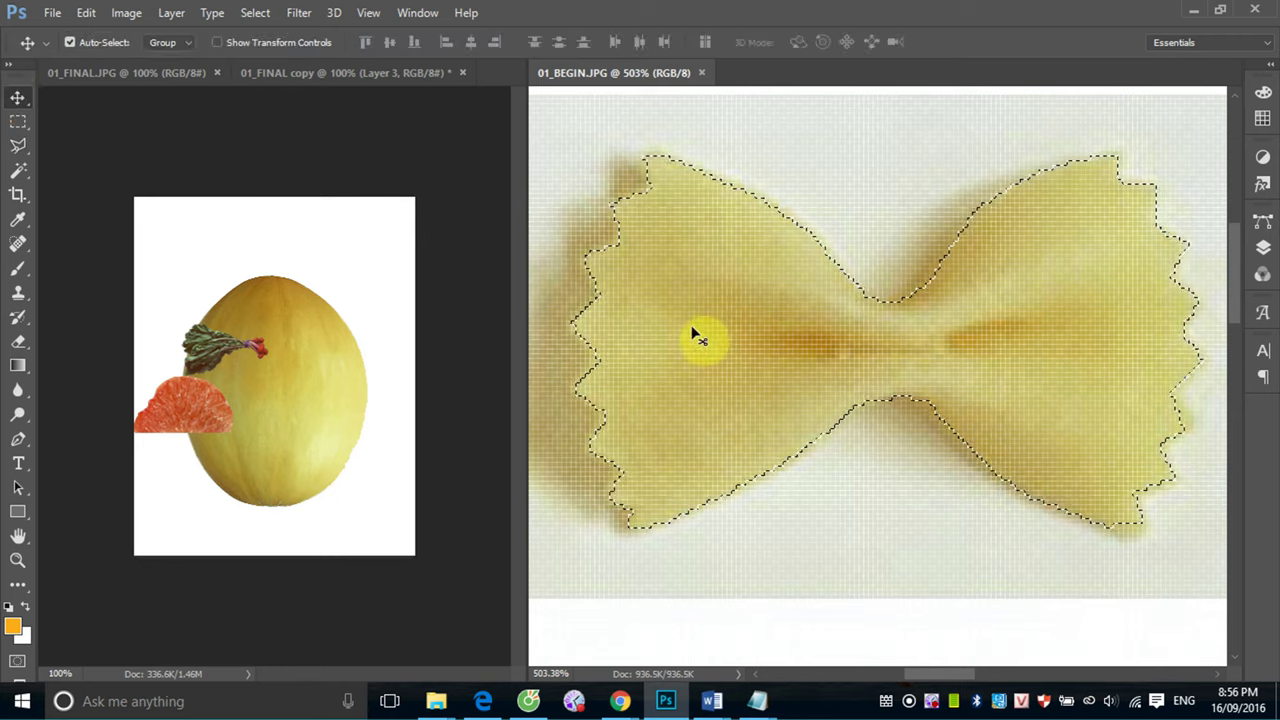
{"action": "left_click_drag", "start_coordinate": [777, 334], "coordinate": [265, 497]}
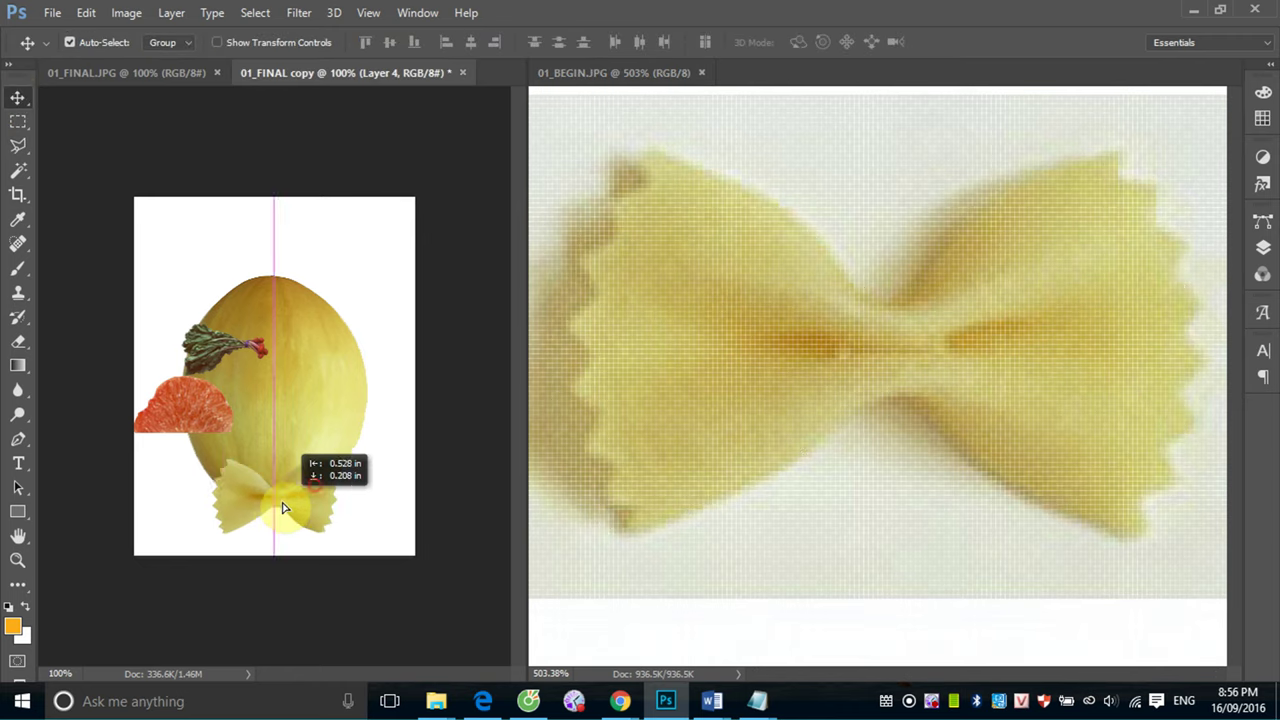
{"action": "left_click", "coordinate": [843, 340]}
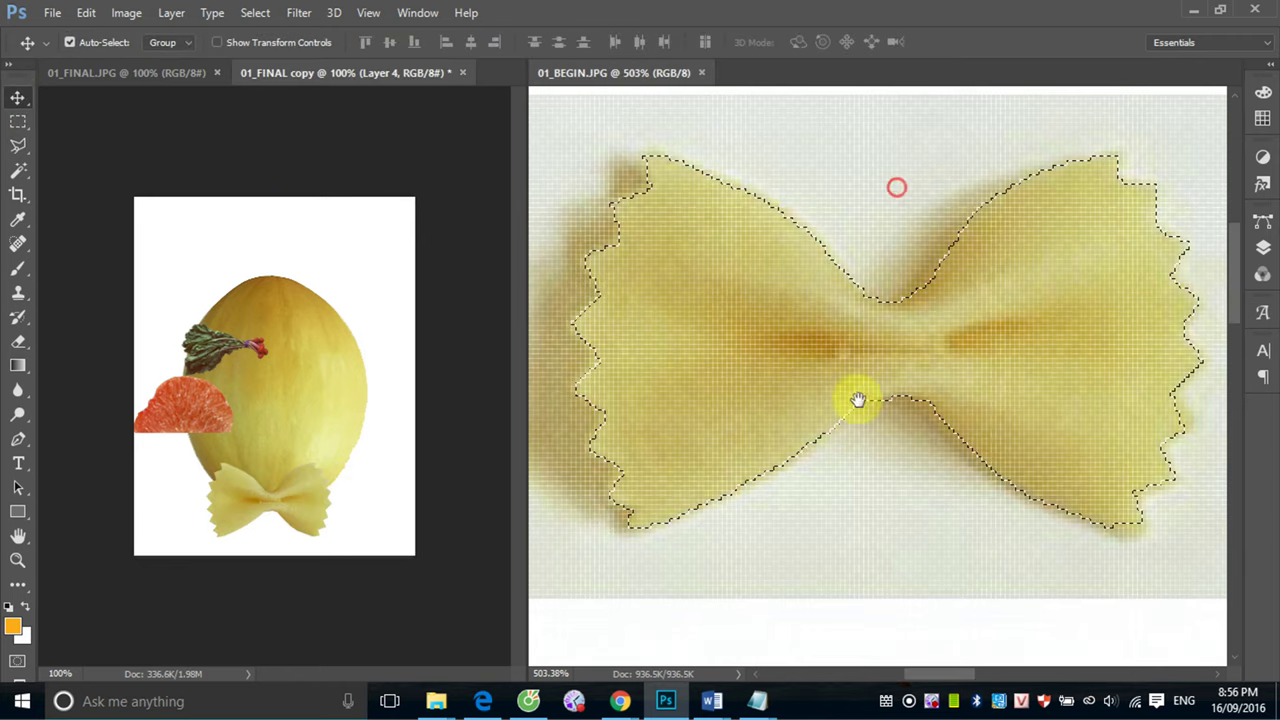
{"action": "mouse_move", "coordinate": [701, 379]}
{"action": "left_mouse_down"}
{"action": "mouse_move", "coordinate": [748, 415]}
{"action": "mouse_move", "coordinate": [771, 143]}
{"action": "mouse_move", "coordinate": [863, 393]}
{"action": "mouse_move", "coordinate": [960, 386]}
{"action": "mouse_move", "coordinate": [934, 391]}
{"action": "mouse_move", "coordinate": [929, 343]}
{"action": "left_mouse_up"}
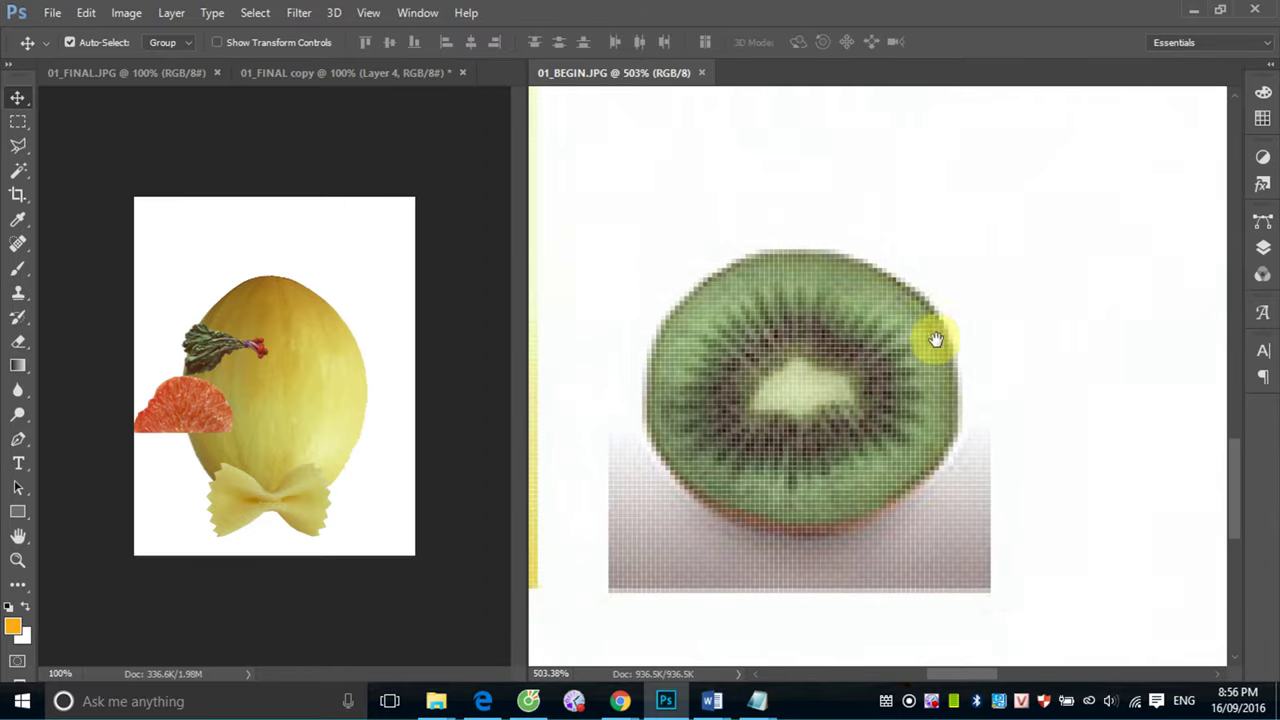
Switch the marquee from elliptical back to rectangular and zoom out on the source image
{"action": "left_click", "coordinate": [14, 124]}
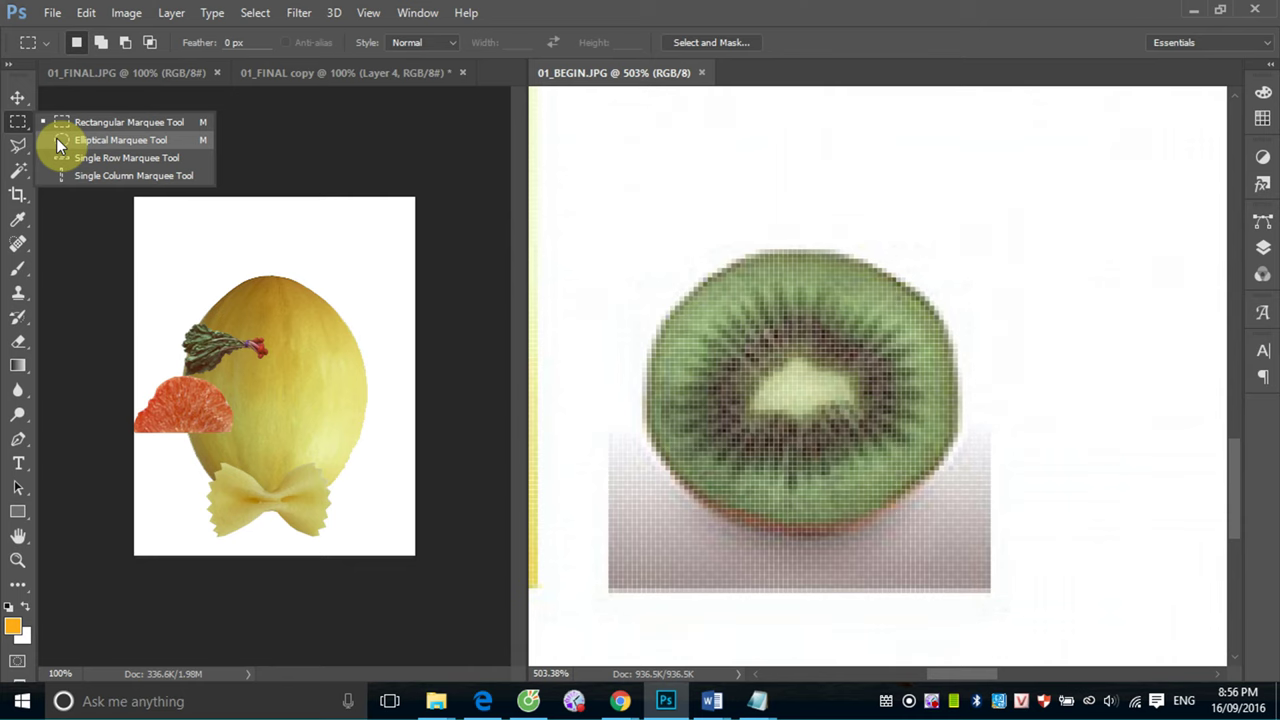
{"action": "left_click", "coordinate": [56, 140]}
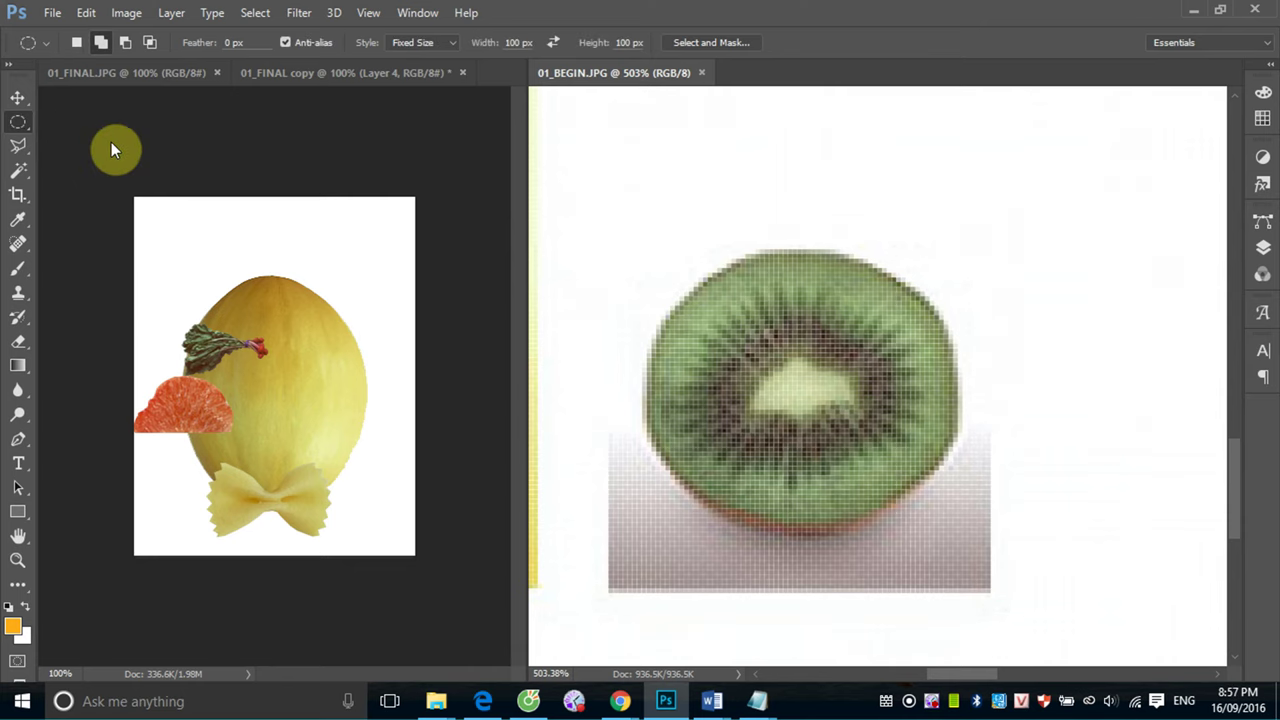
{"action": "key", "text": "ctrl+minus"}
{"action": "key", "text": "ctrl+minus"}
{"action": "key", "text": "ctrl+minus"}
{"action": "key", "text": "ctrl+minus"}
{"action": "key", "text": "ctrl+minus"}
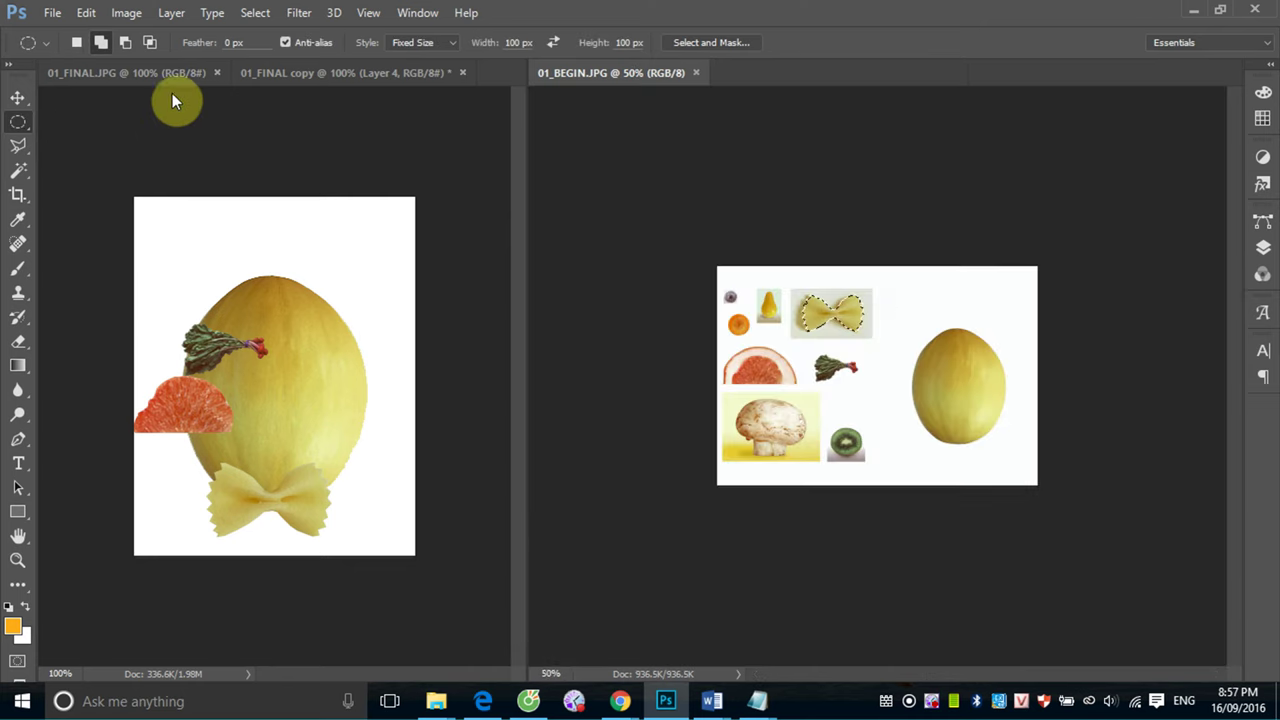
{"action": "scroll", "coordinate": [849, 308], "scroll_direction": "up", "scroll_amount": 5}
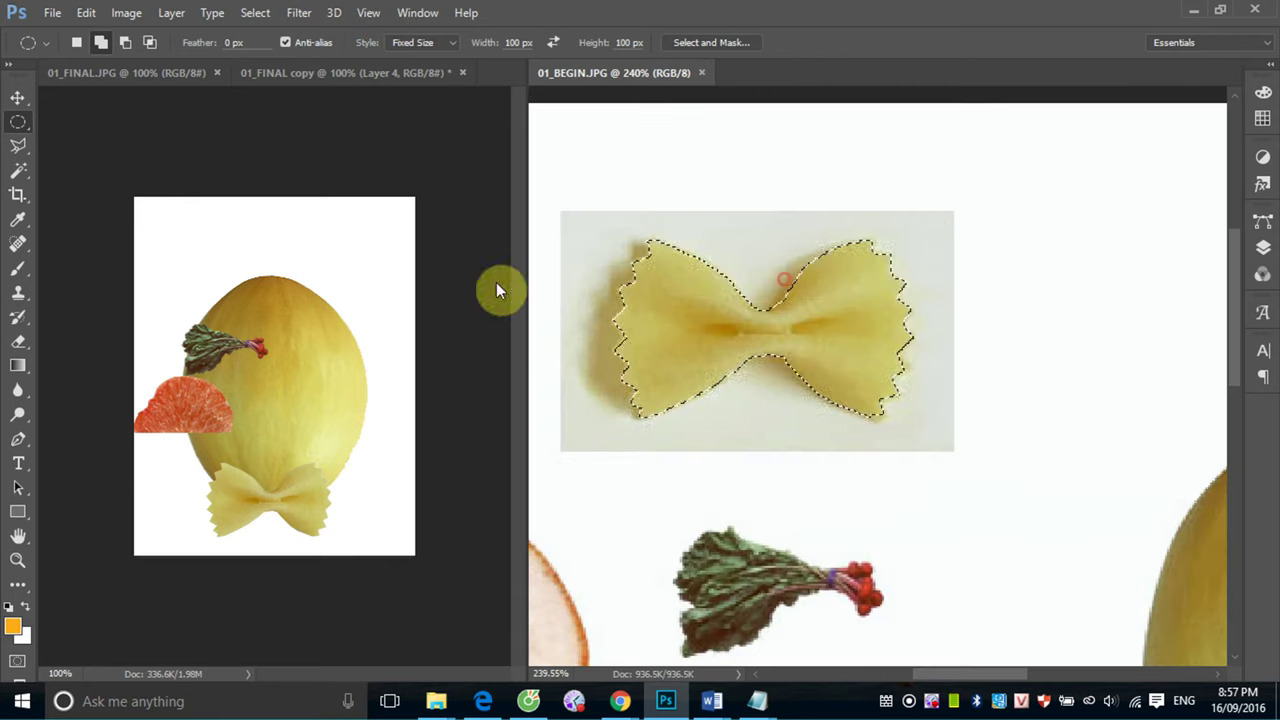
{"action": "right_click", "coordinate": [18, 120]}
{"action": "left_click", "coordinate": [60, 122]}
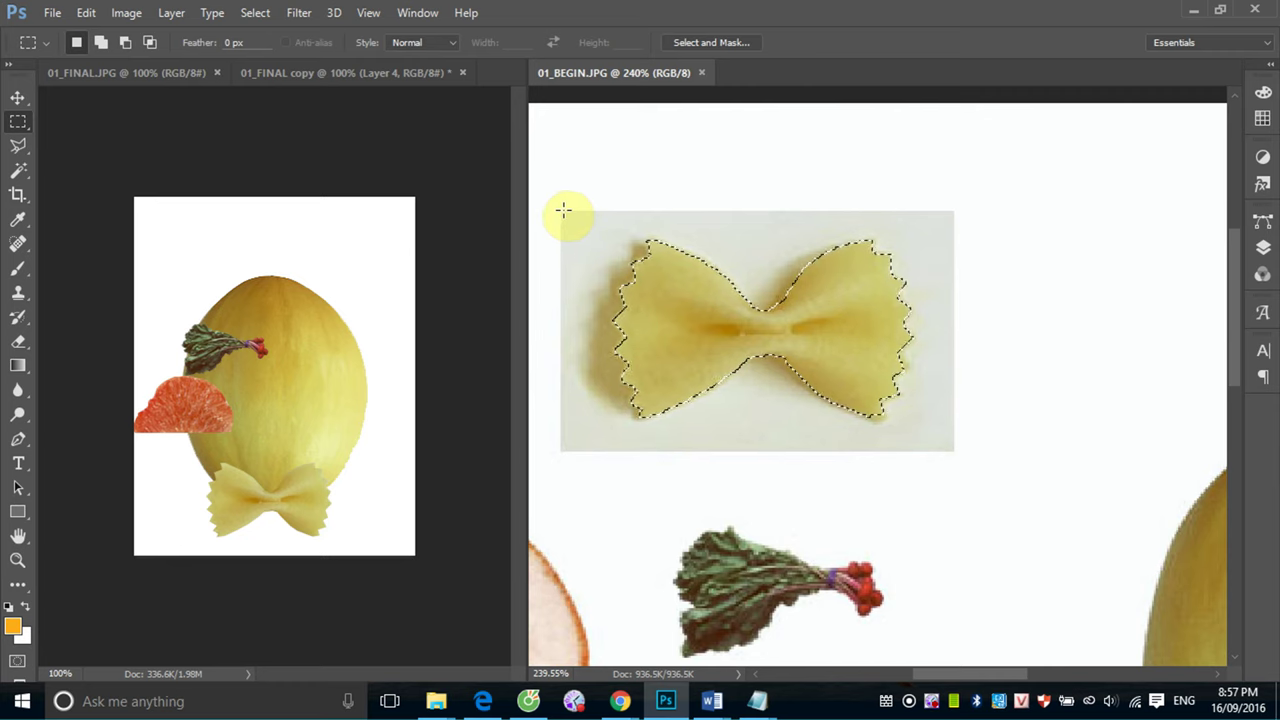
Zoom in closely on the orange slice in 01_BEGIN
{"action": "left_click_drag", "start_coordinate": [563, 210], "coordinate": [952, 450]}
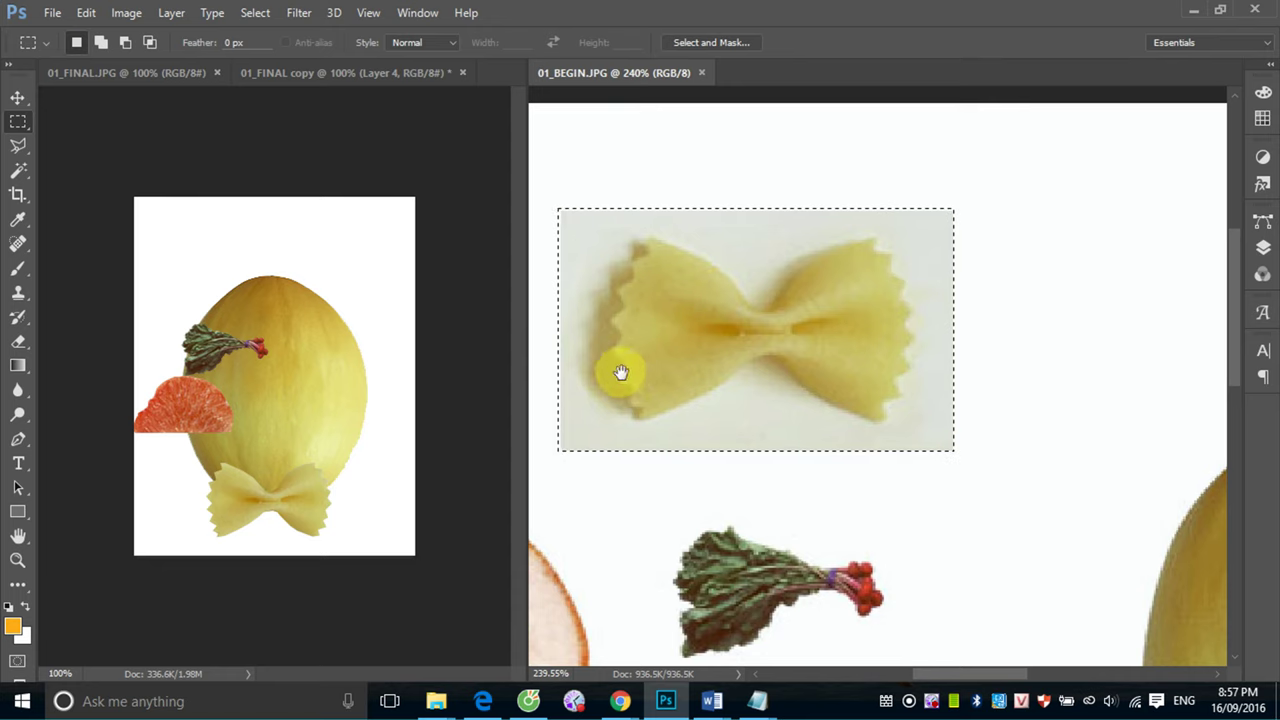
{"action": "mouse_move", "coordinate": [623, 366]}
{"action": "left_mouse_down"}
{"action": "mouse_move", "coordinate": [1051, 477]}
{"action": "mouse_move", "coordinate": [1020, 431]}
{"action": "left_mouse_up"}
{"action": "left_click_drag", "start_coordinate": [646, 363], "coordinate": [809, 500]}
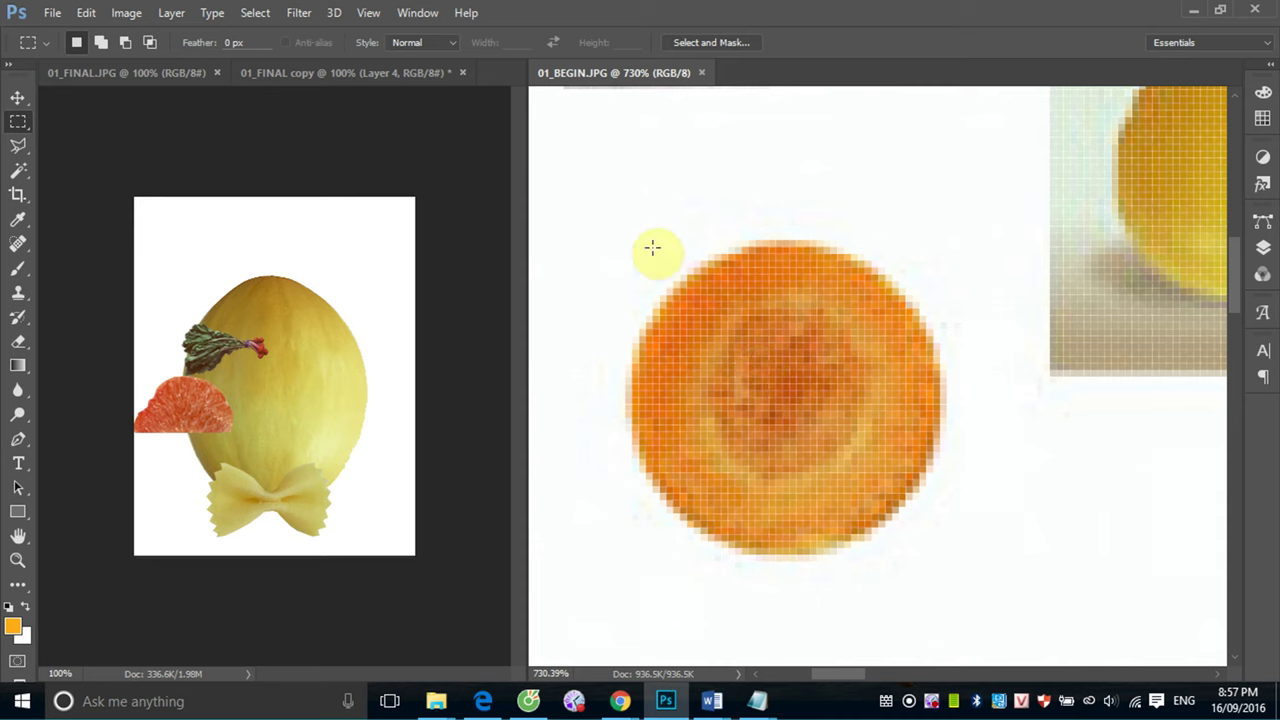
Set the Elliptical Marquee to Normal style and New Selection mode
{"action": "left_click", "coordinate": [26, 124]}
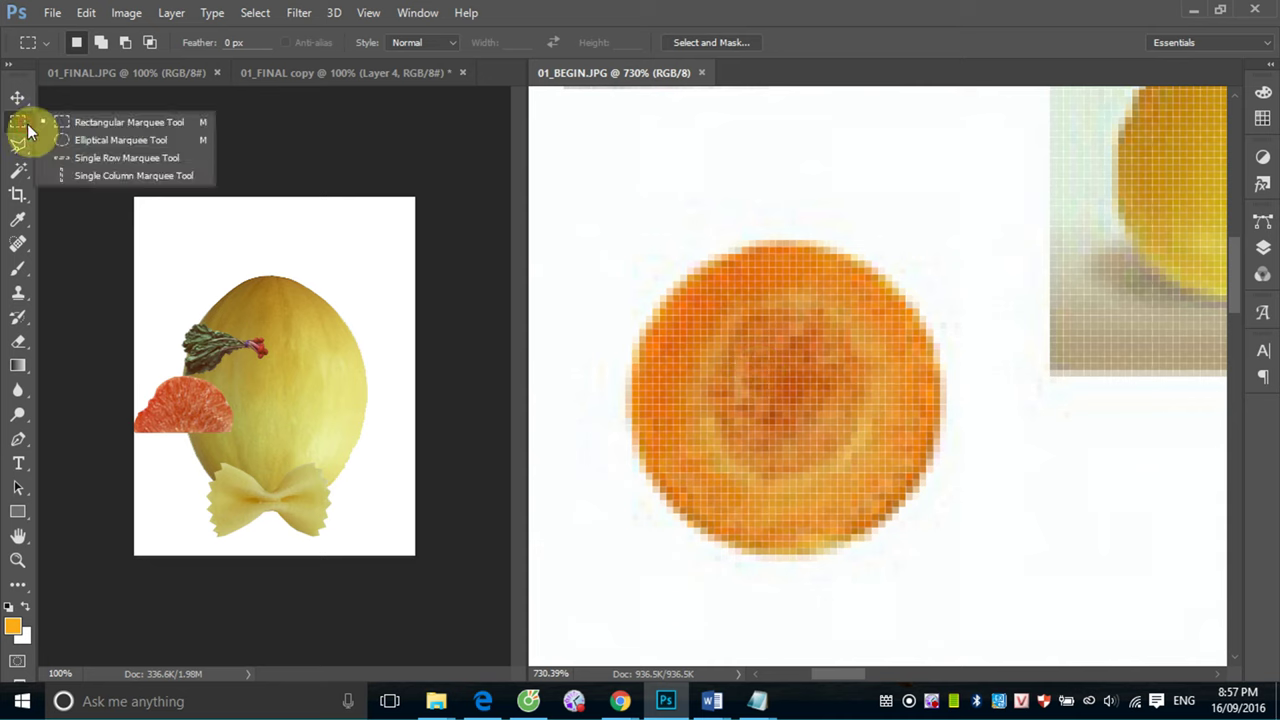
{"action": "left_click", "coordinate": [40, 136]}
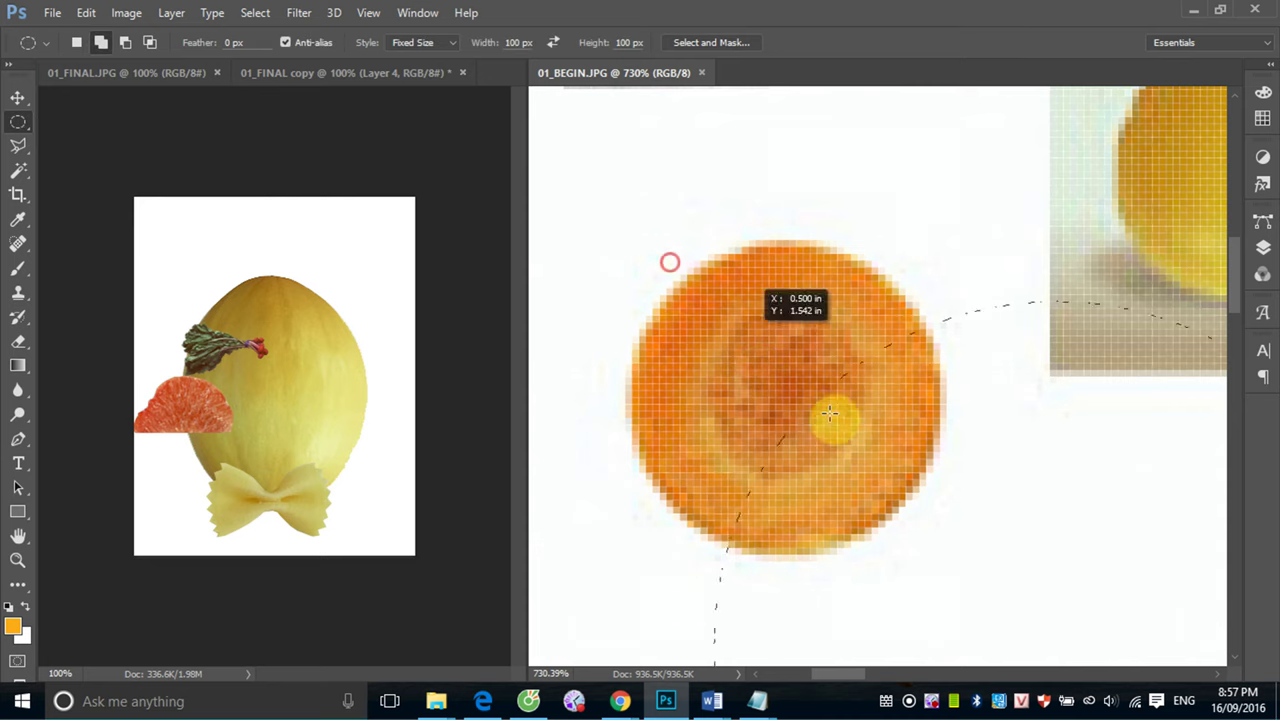
{"action": "left_click_drag", "start_coordinate": [676, 265], "coordinate": [852, 444]}
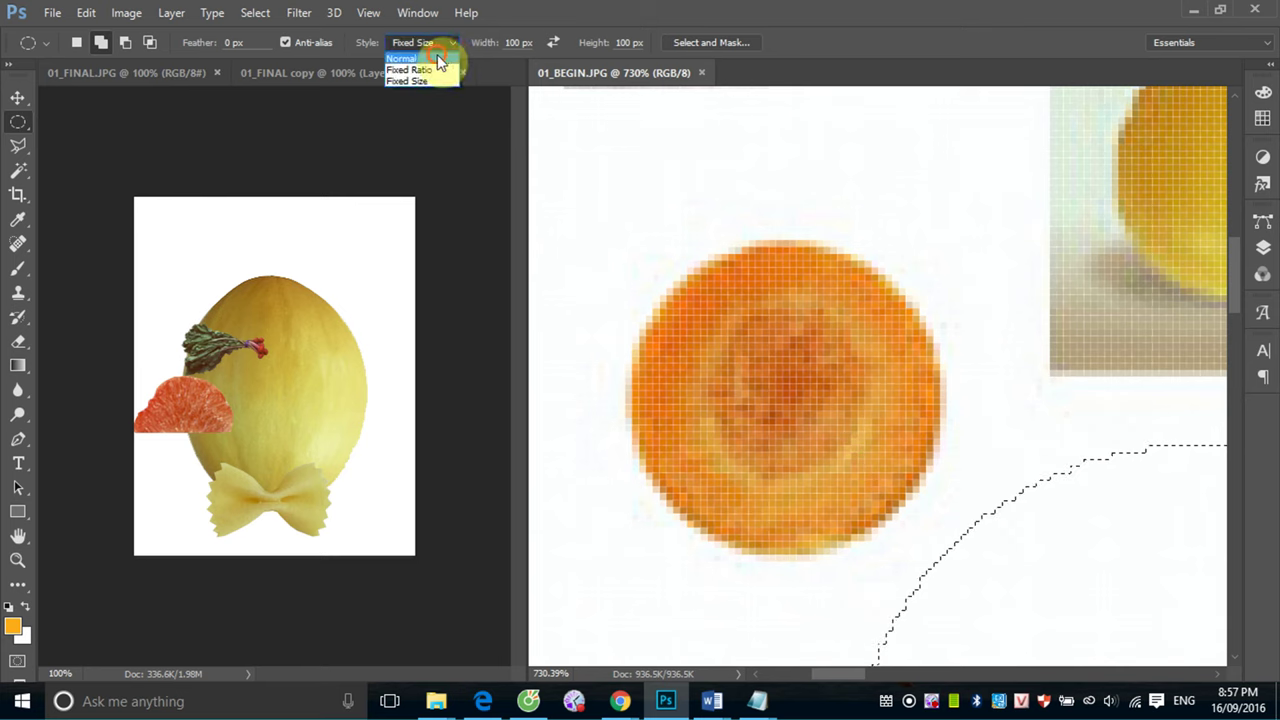
{"action": "left_click", "coordinate": [401, 58]}
{"action": "left_click_drag", "start_coordinate": [646, 254], "coordinate": [824, 431]}
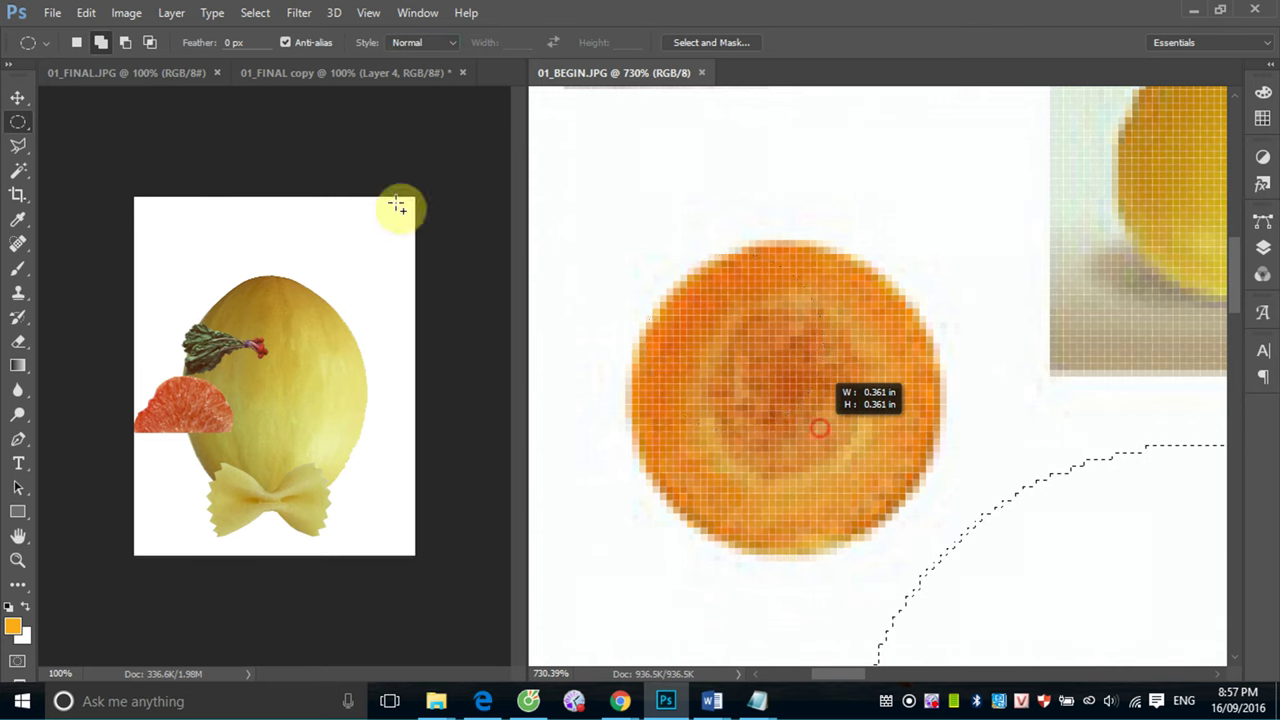
{"action": "left_click", "coordinate": [80, 42]}
Draw trial circles around the orange slice, then deselect them
{"action": "left_click_drag", "start_coordinate": [646, 249], "coordinate": [942, 566]}
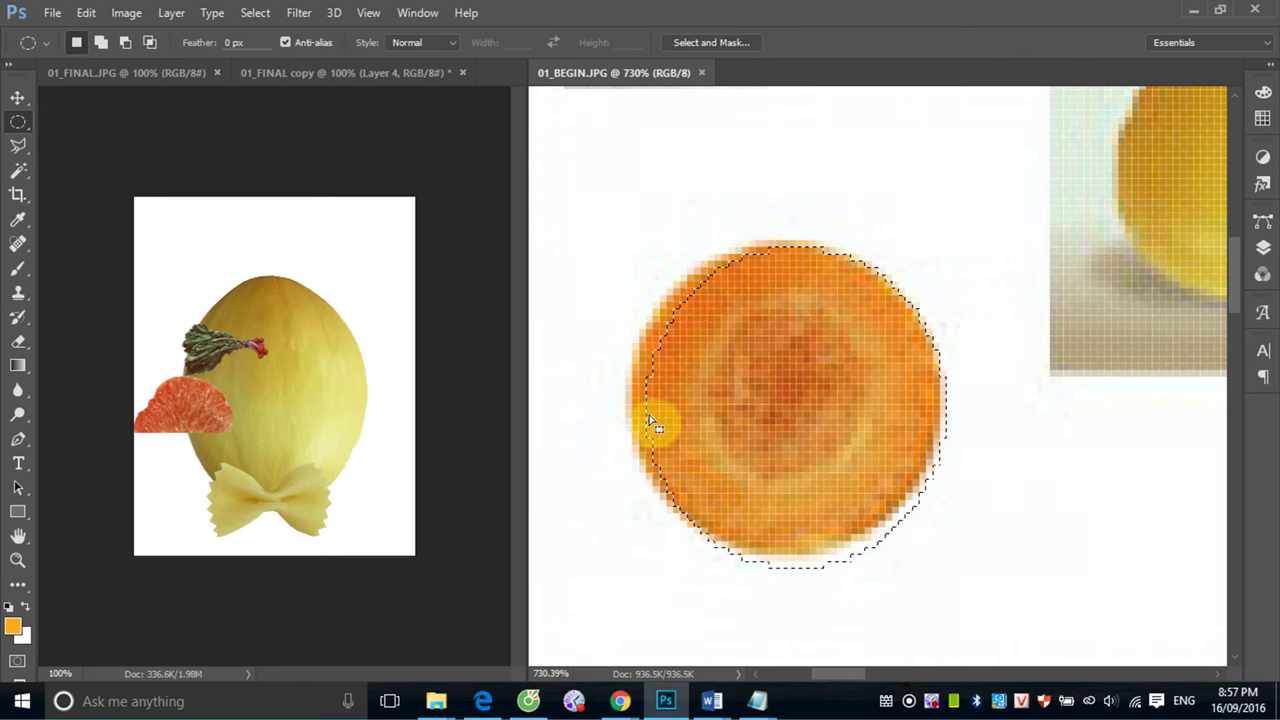
{"action": "left_click", "coordinate": [734, 459]}
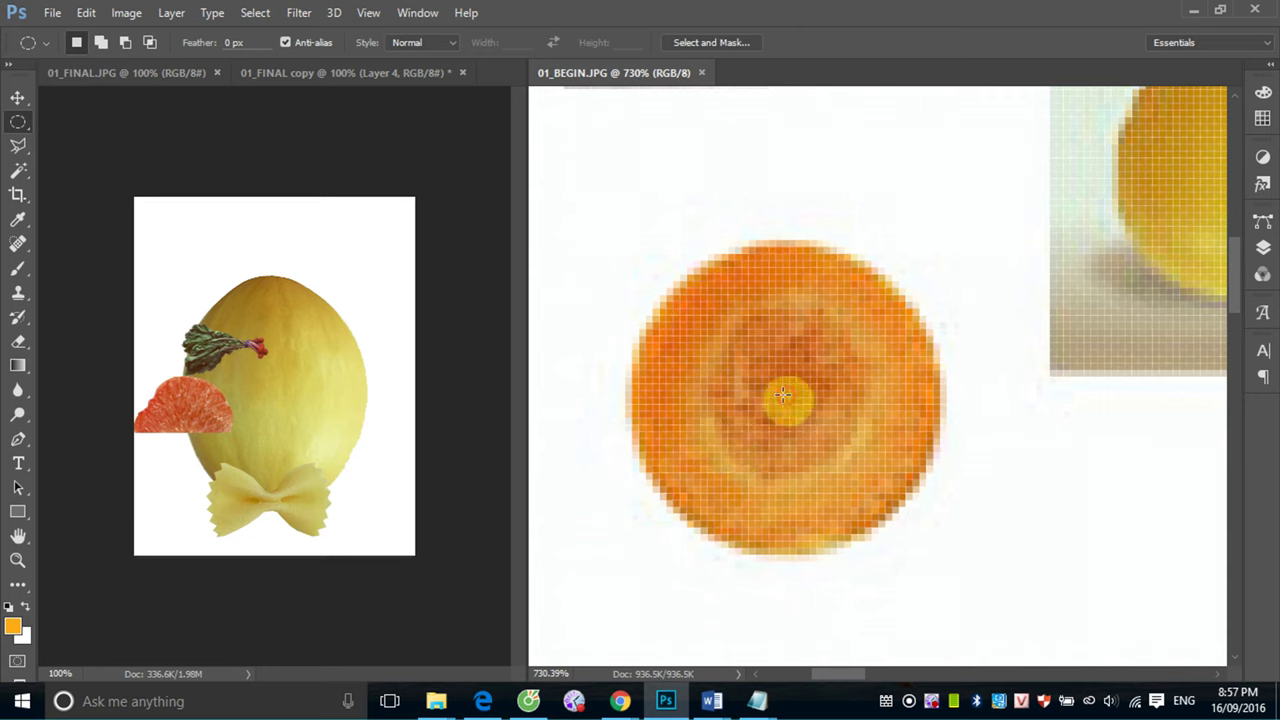
{"action": "mouse_move", "coordinate": [782, 395]}
{"action": "left_mouse_down"}
{"action": "mouse_move", "coordinate": [617, 257]}
{"action": "mouse_move", "coordinate": [637, 259]}
{"action": "left_mouse_up"}
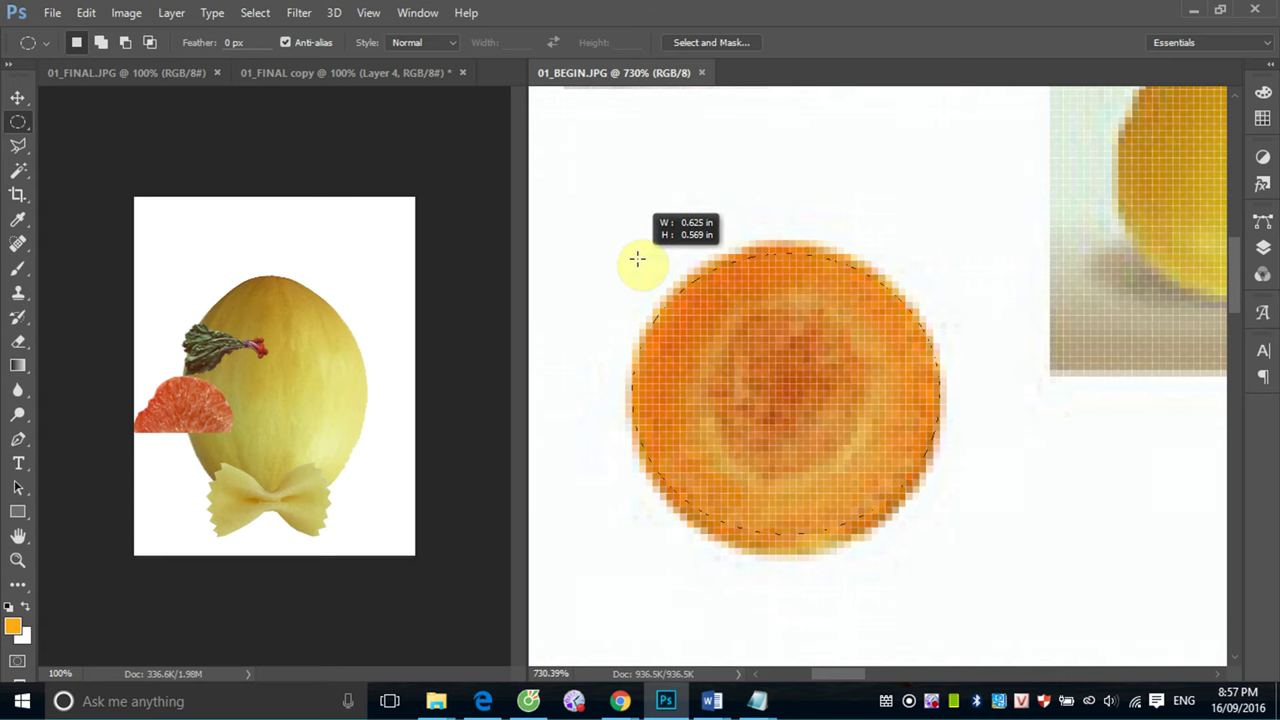
{"action": "left_click_drag", "start_coordinate": [636, 258], "coordinate": [632, 246]}
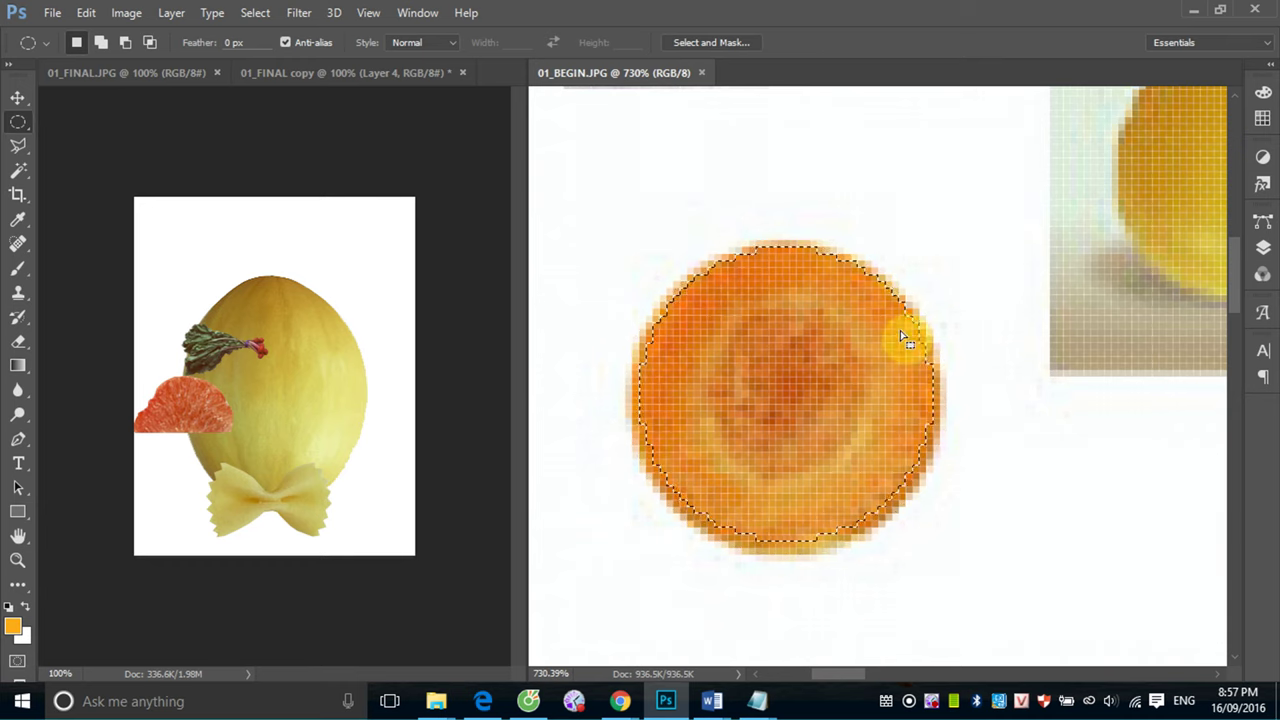
{"action": "left_click", "coordinate": [906, 237]}
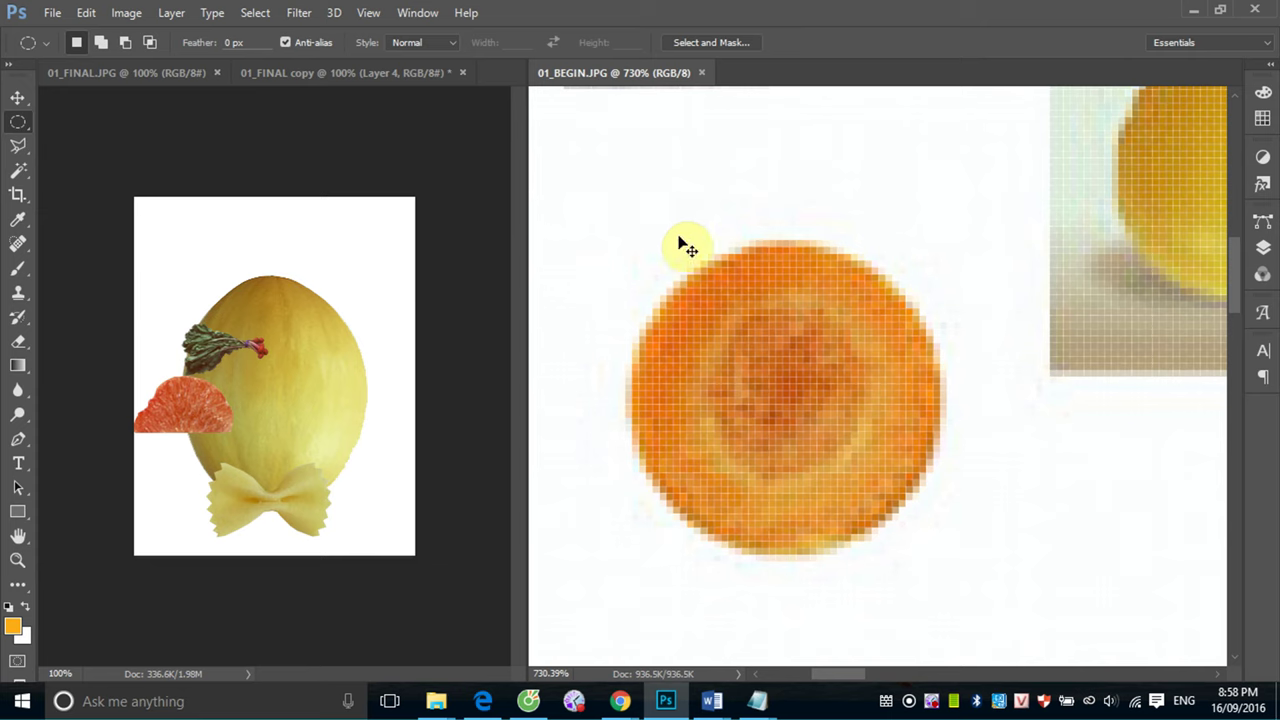
Fit a circular selection exactly around the orange slice
{"action": "left_click_drag", "start_coordinate": [653, 243], "coordinate": [832, 418]}
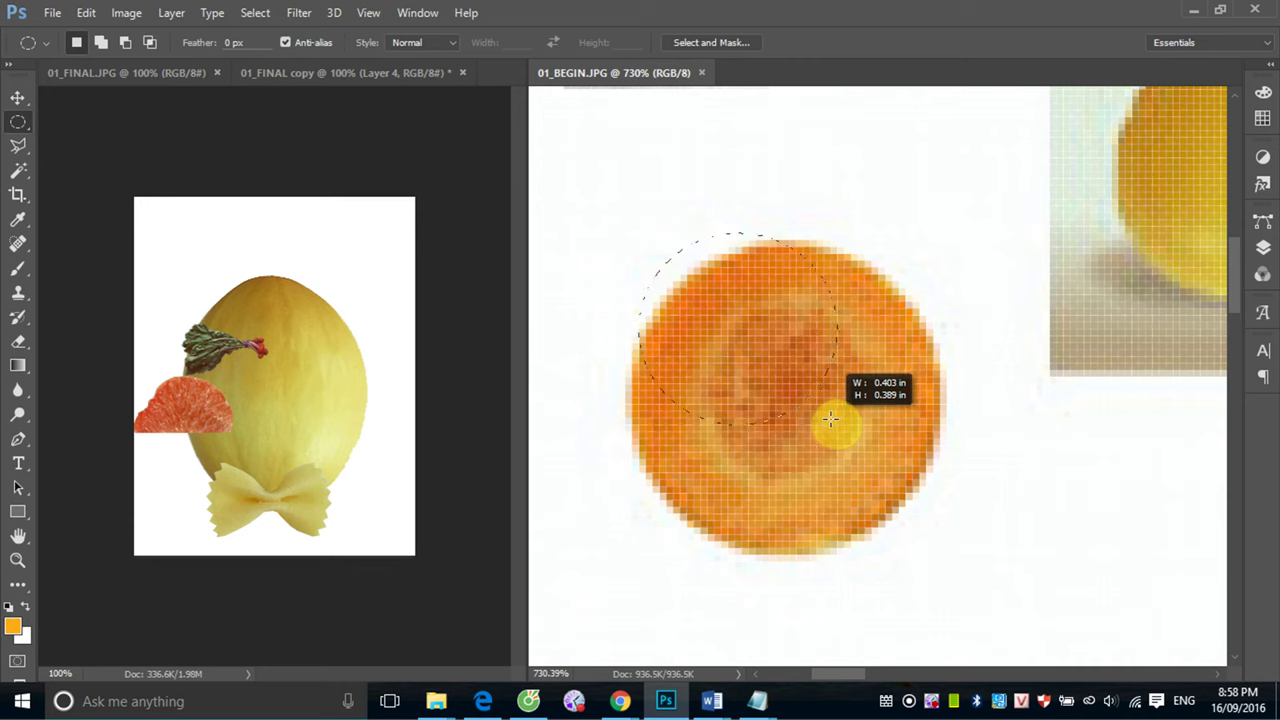
{"action": "mouse_move", "coordinate": [831, 418]}
{"action": "left_mouse_down"}
{"action": "mouse_move", "coordinate": [849, 391]}
{"action": "mouse_move", "coordinate": [1180, 349]}
{"action": "mouse_move", "coordinate": [730, 379]}
{"action": "mouse_move", "coordinate": [1050, 335]}
{"action": "mouse_move", "coordinate": [725, 330]}
{"action": "mouse_move", "coordinate": [1075, 525]}
{"action": "mouse_move", "coordinate": [719, 425]}
{"action": "mouse_move", "coordinate": [971, 291]}
{"action": "mouse_move", "coordinate": [971, 429]}
{"action": "mouse_move", "coordinate": [816, 429]}
{"action": "mouse_move", "coordinate": [934, 548]}
{"action": "left_mouse_up"}
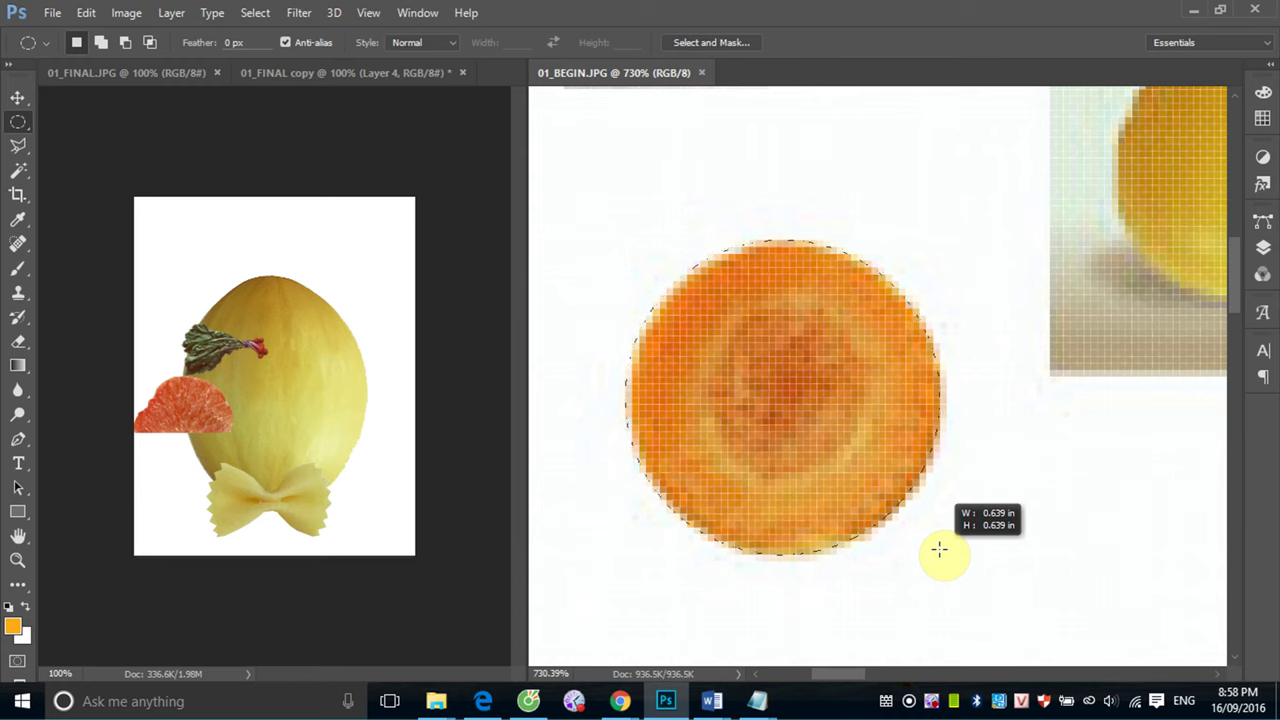
{"action": "key", "text": "space"}
{"action": "left_click_drag", "start_coordinate": [939, 549], "coordinate": [938, 549]}
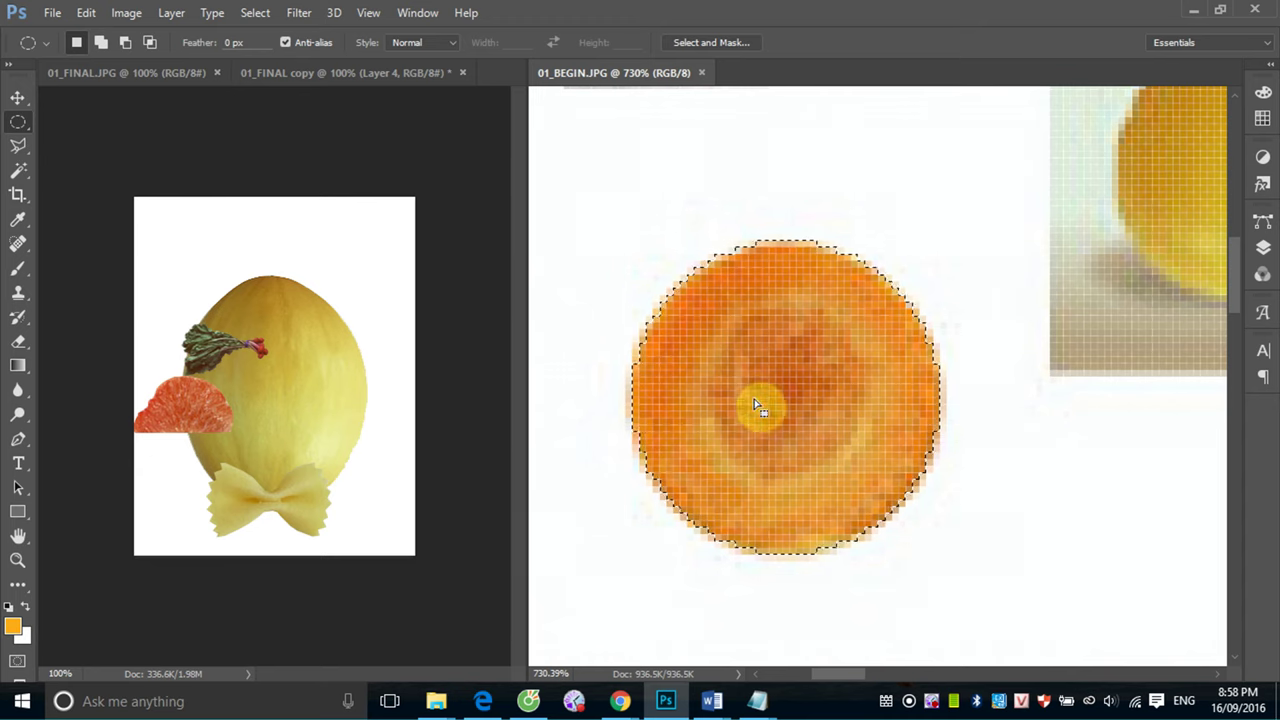
Move the orange slice into 01_FINAL copy as an eye on the head's right side
{"action": "left_click", "coordinate": [17, 97]}
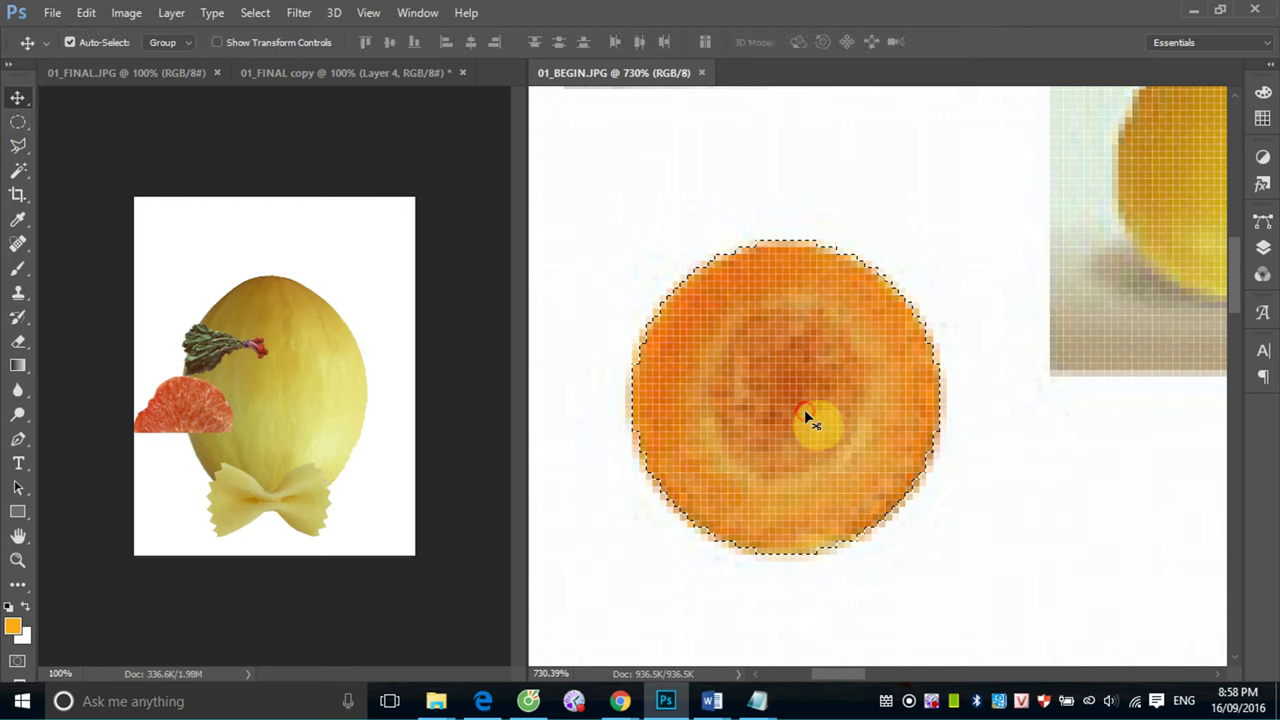
{"action": "mouse_move", "coordinate": [804, 409]}
{"action": "left_mouse_down"}
{"action": "mouse_move", "coordinate": [284, 370]}
{"action": "mouse_move", "coordinate": [322, 374]}
{"action": "left_mouse_up"}
{"action": "left_click", "coordinate": [713, 361]}
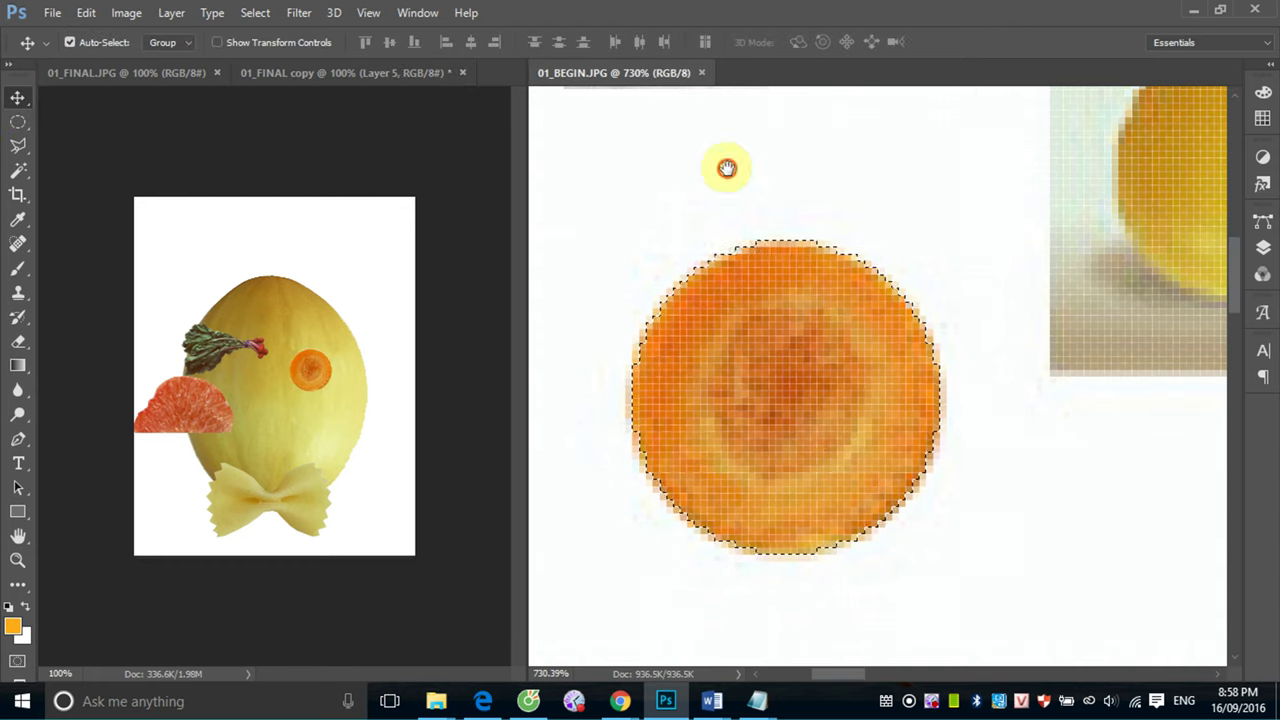
{"action": "left_click_drag", "start_coordinate": [726, 166], "coordinate": [811, 509]}
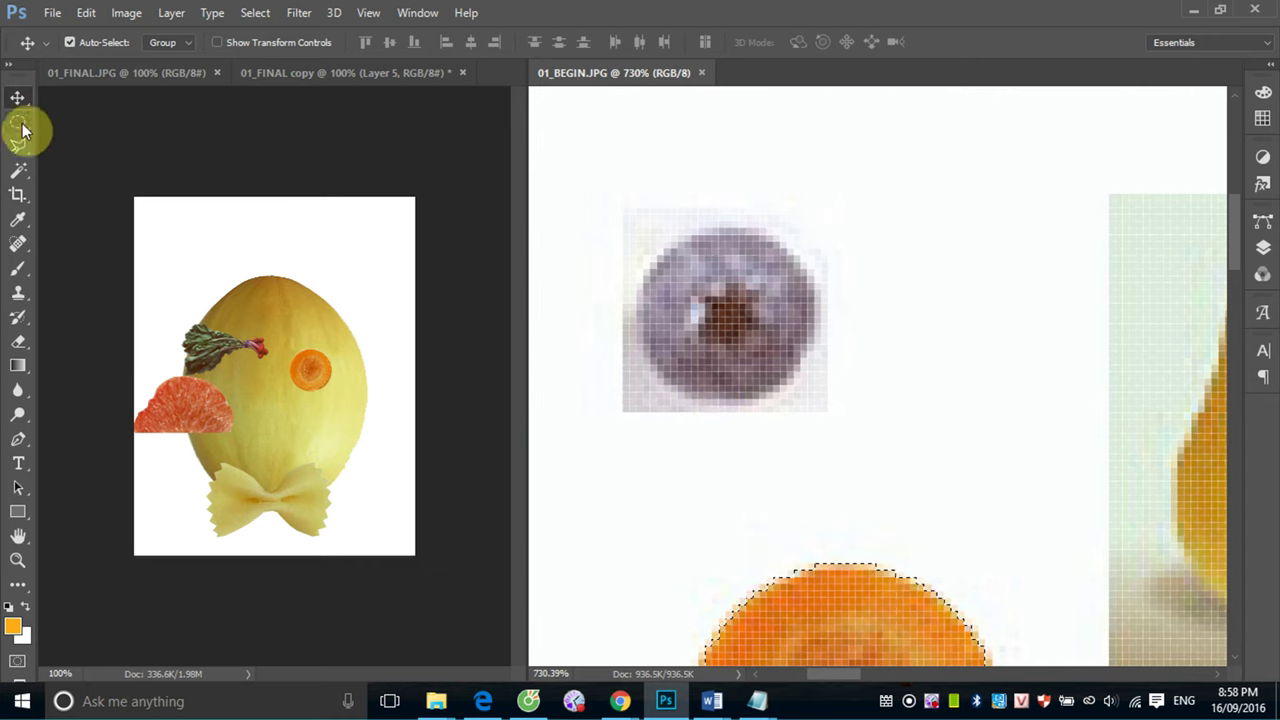
Circle-select the blueberry and drag it onto the centre of the orange-slice eye
{"action": "left_click", "coordinate": [18, 121]}
{"action": "mouse_move", "coordinate": [650, 233]}
{"action": "left_mouse_down"}
{"action": "mouse_move", "coordinate": [800, 400]}
{"action": "mouse_move", "coordinate": [786, 391]}
{"action": "mouse_move", "coordinate": [812, 399]}
{"action": "left_mouse_up"}
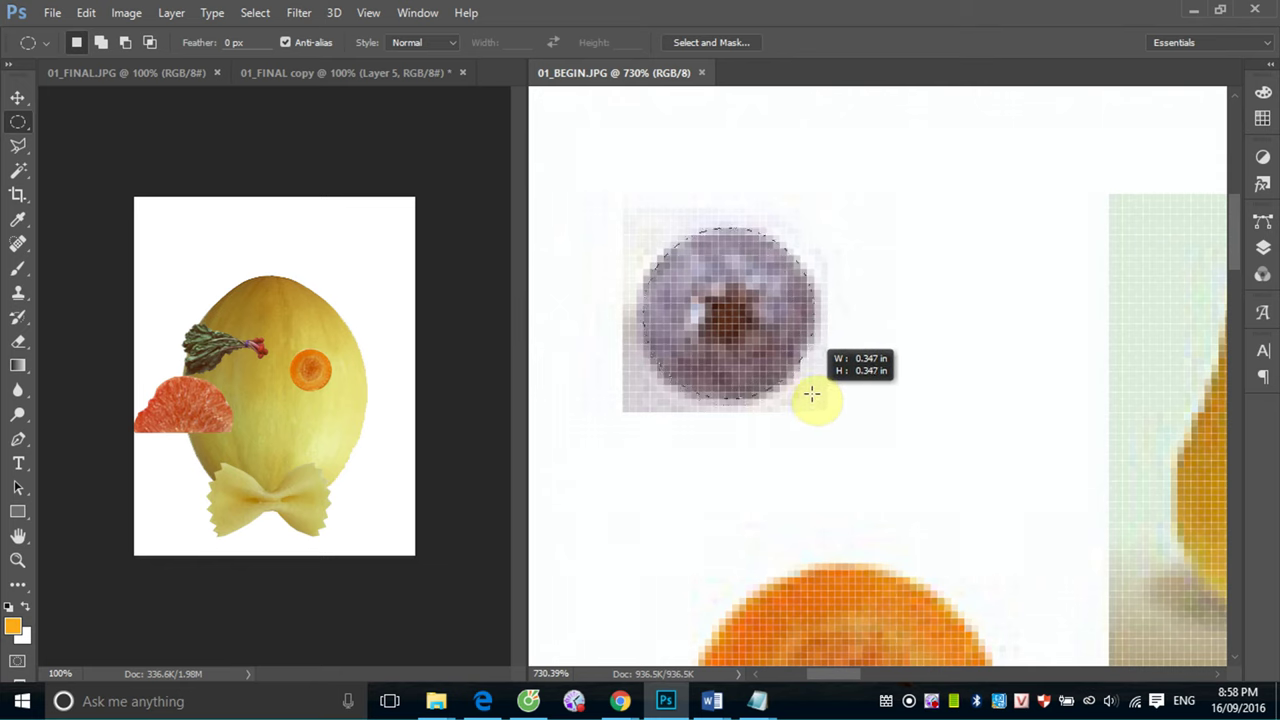
{"action": "left_click_drag", "start_coordinate": [811, 395], "coordinate": [813, 393]}
{"action": "key", "text": "v"}
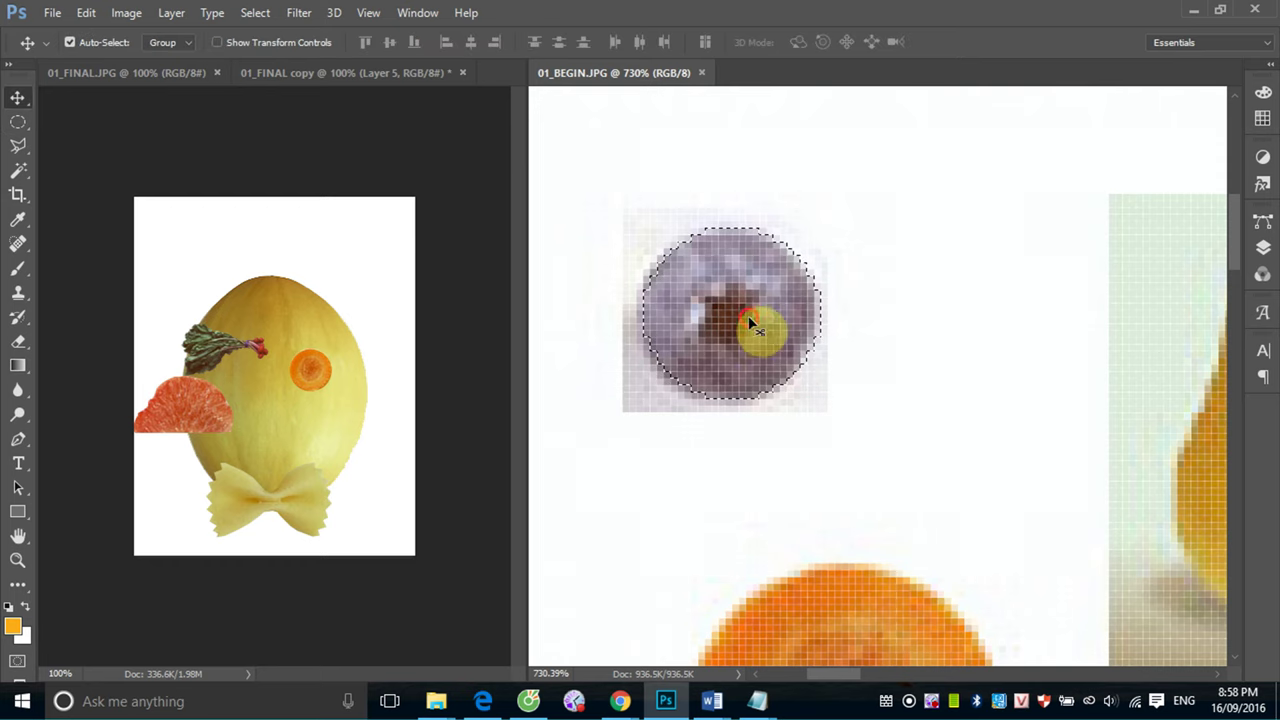
{"action": "left_click_drag", "start_coordinate": [757, 330], "coordinate": [315, 375]}
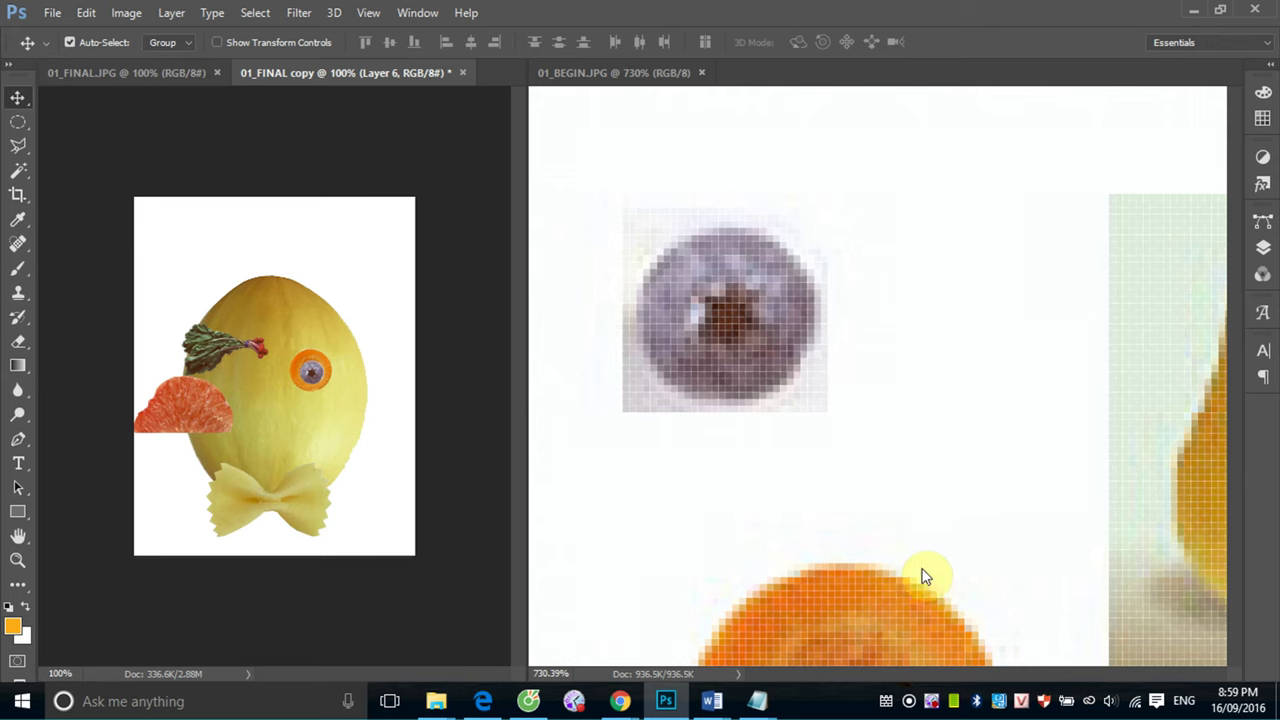
{"action": "left_click", "coordinate": [1031, 257]}
{"action": "mouse_move", "coordinate": [1045, 348]}
{"action": "left_mouse_down"}
{"action": "mouse_move", "coordinate": [642, 361]}
{"action": "mouse_move", "coordinate": [571, 286]}
{"action": "left_mouse_up"}
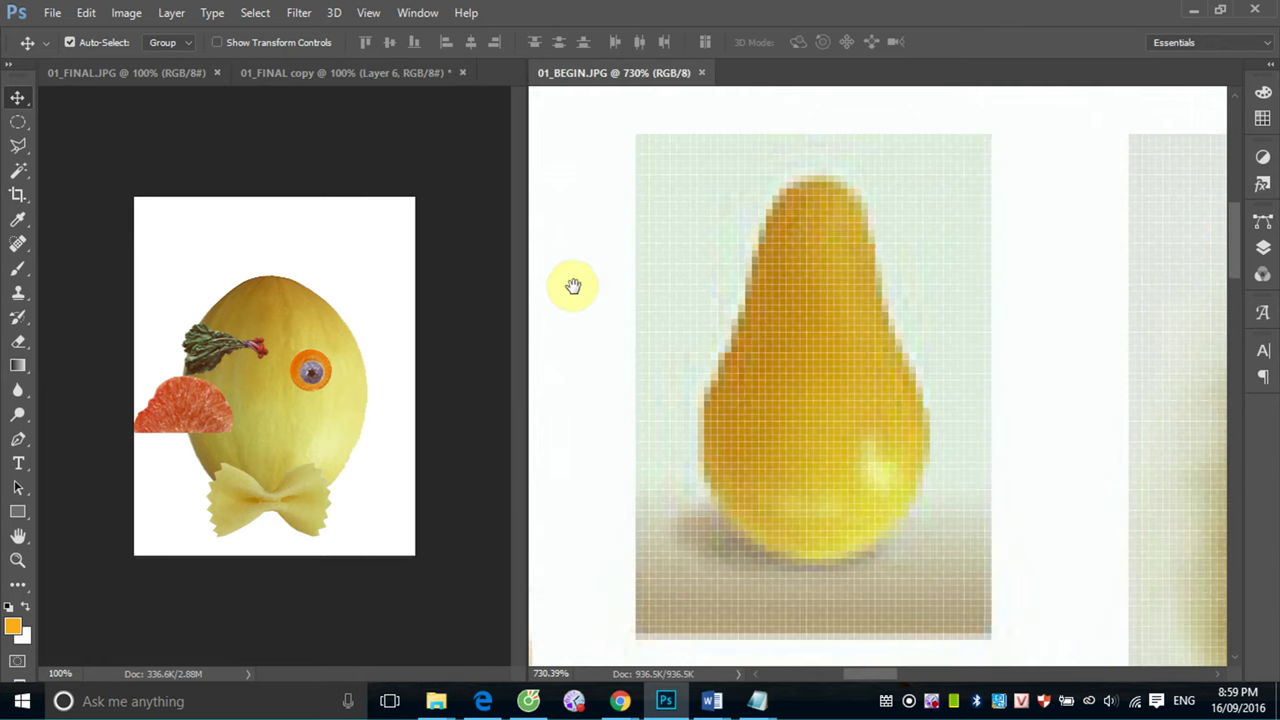
Select the whole pear with the Magic Wand at tolerance 35, adding missed areas
{"action": "left_click", "coordinate": [22, 172]}
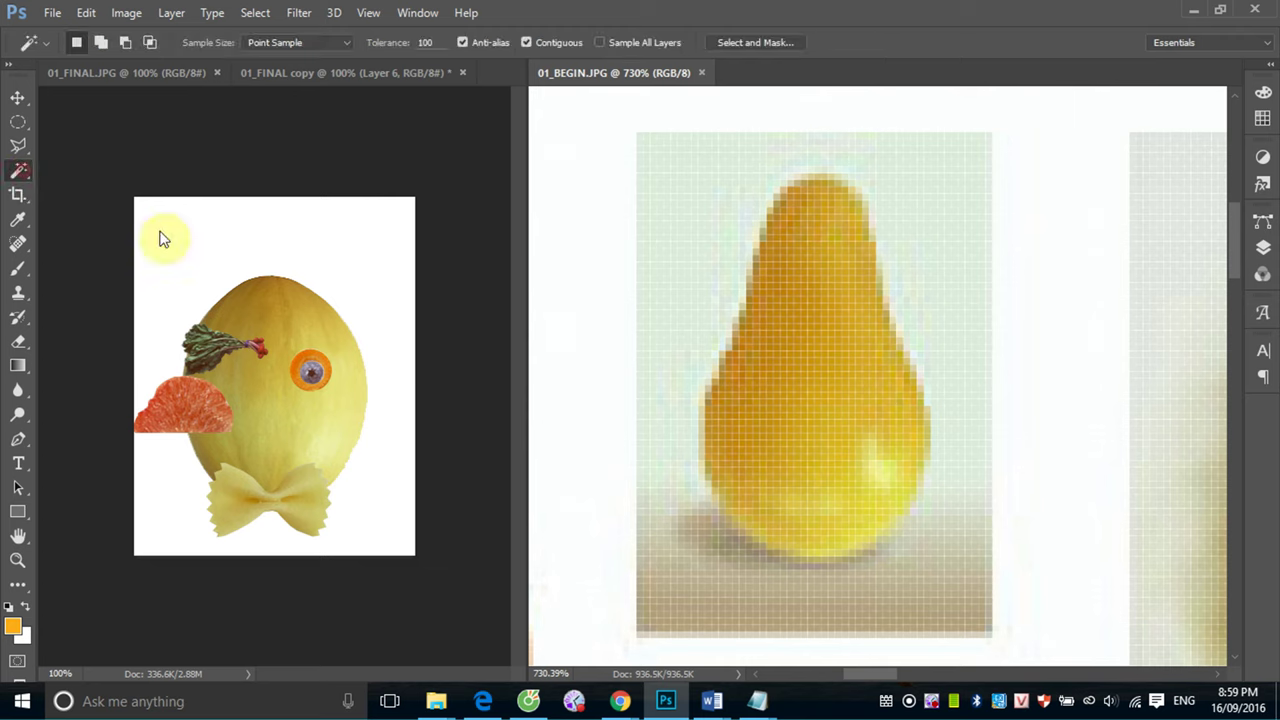
{"action": "left_click", "coordinate": [830, 440]}
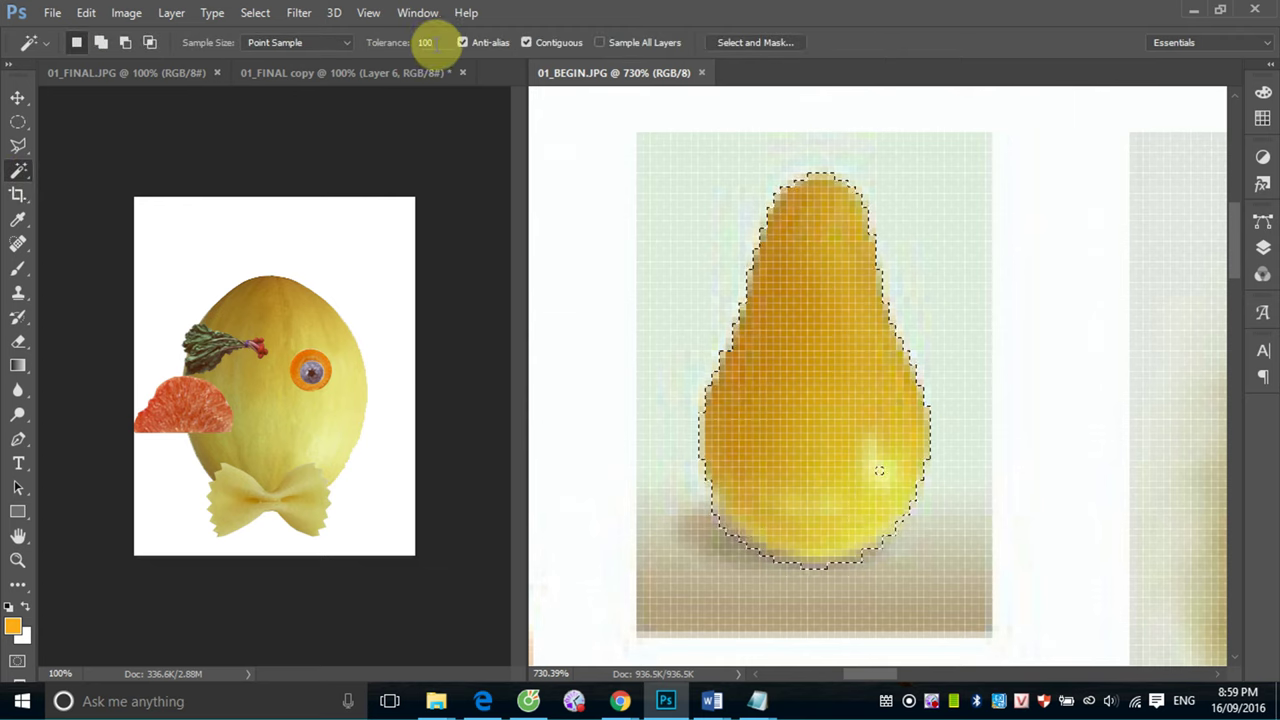
{"action": "double_click", "coordinate": [430, 42]}
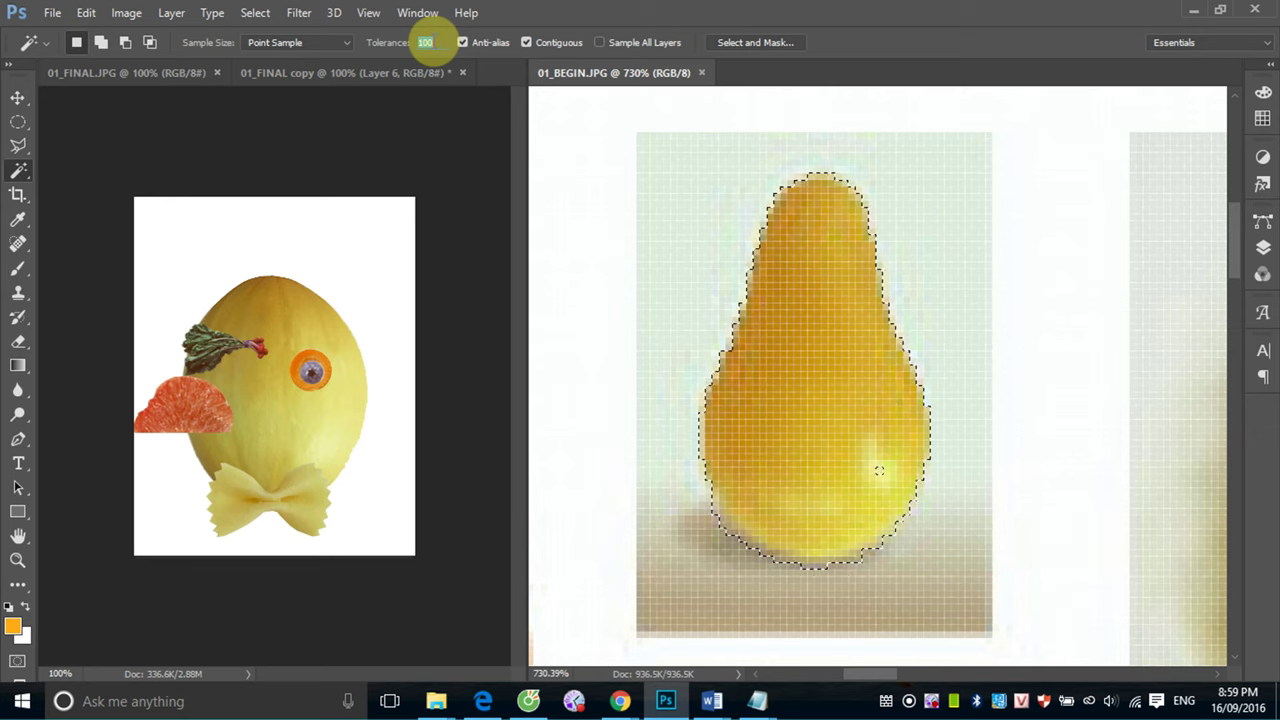
{"action": "type", "text": "35"}
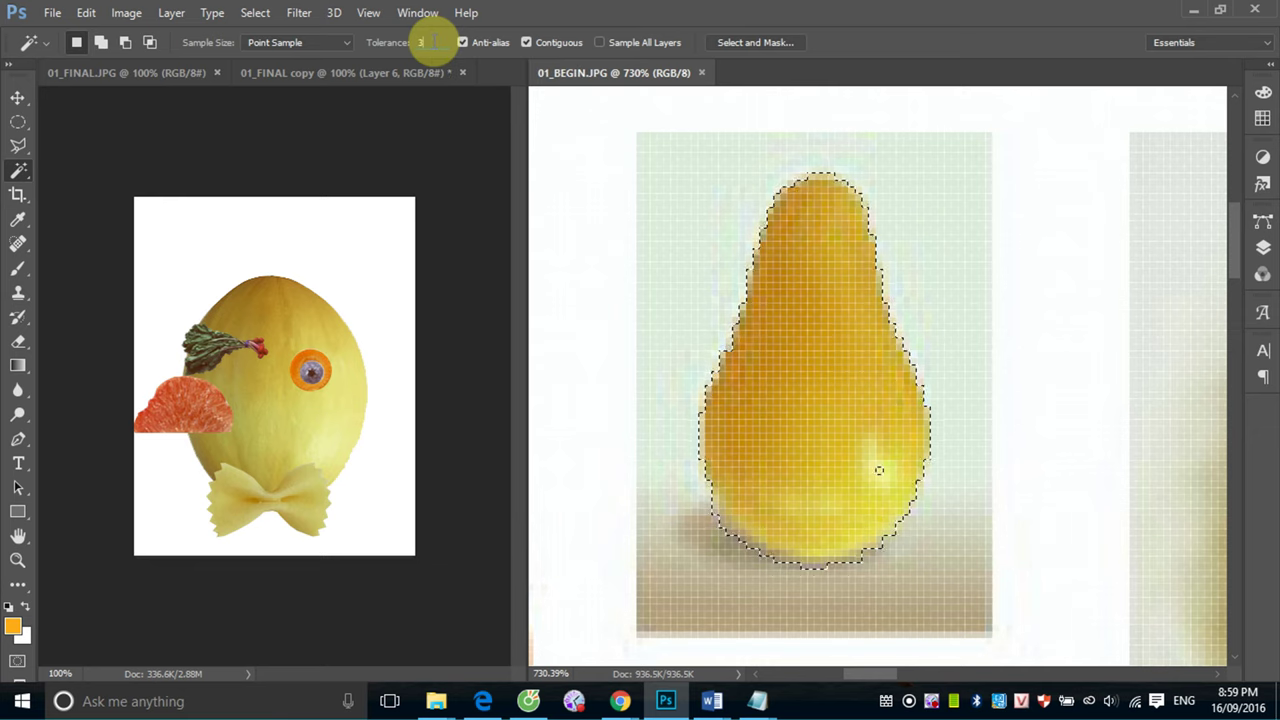
{"action": "left_click", "coordinate": [835, 385]}
{"action": "left_click", "coordinate": [836, 369]}
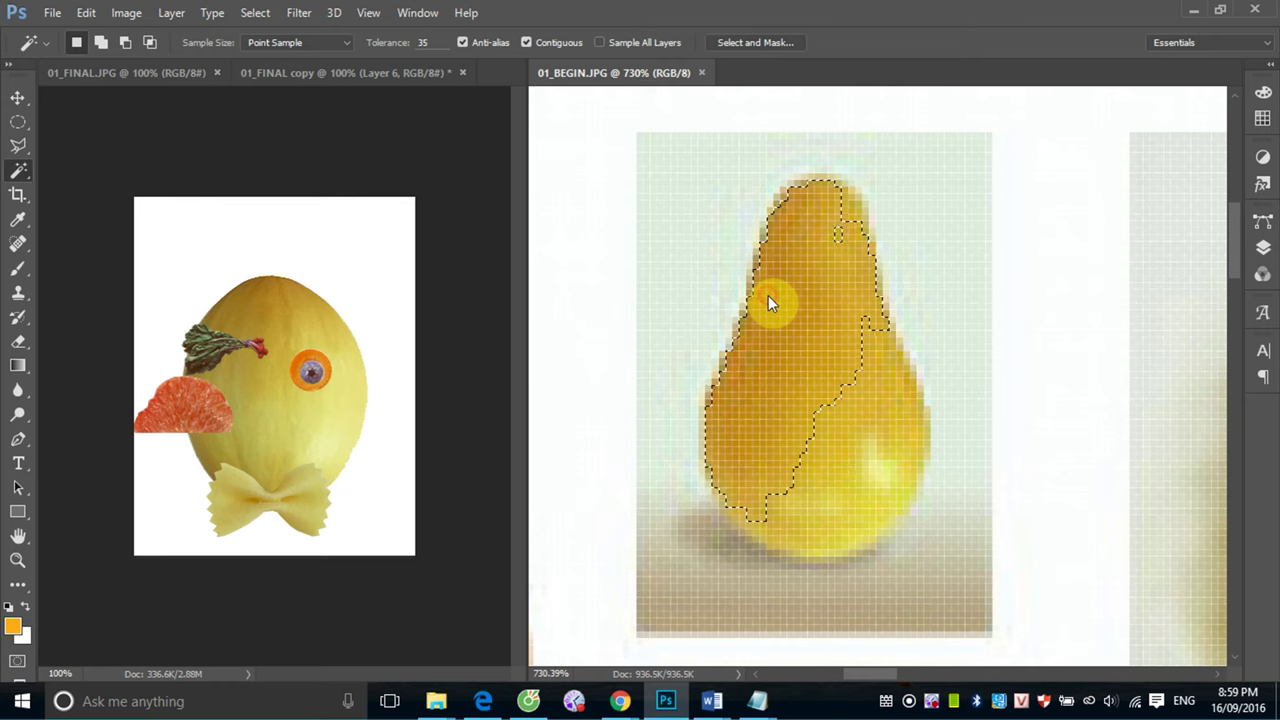
{"action": "left_click", "coordinate": [843, 270], "text": "shift"}
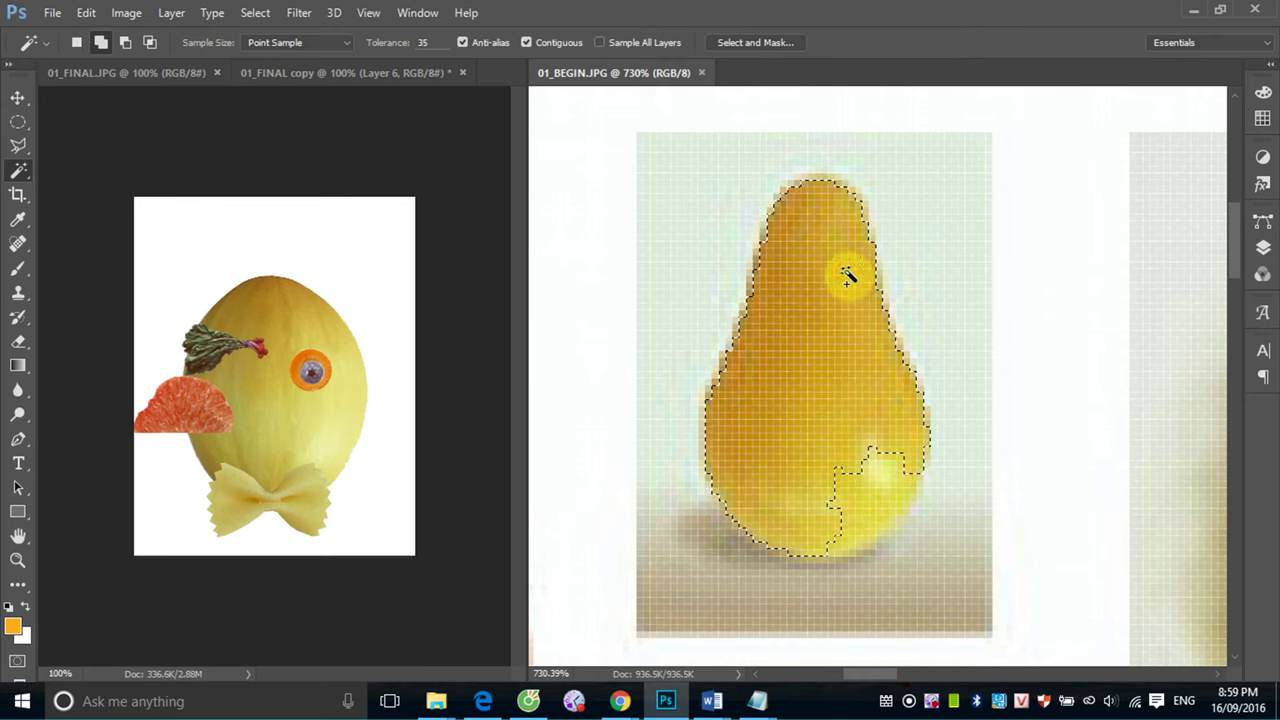
{"action": "left_click", "coordinate": [916, 471]}
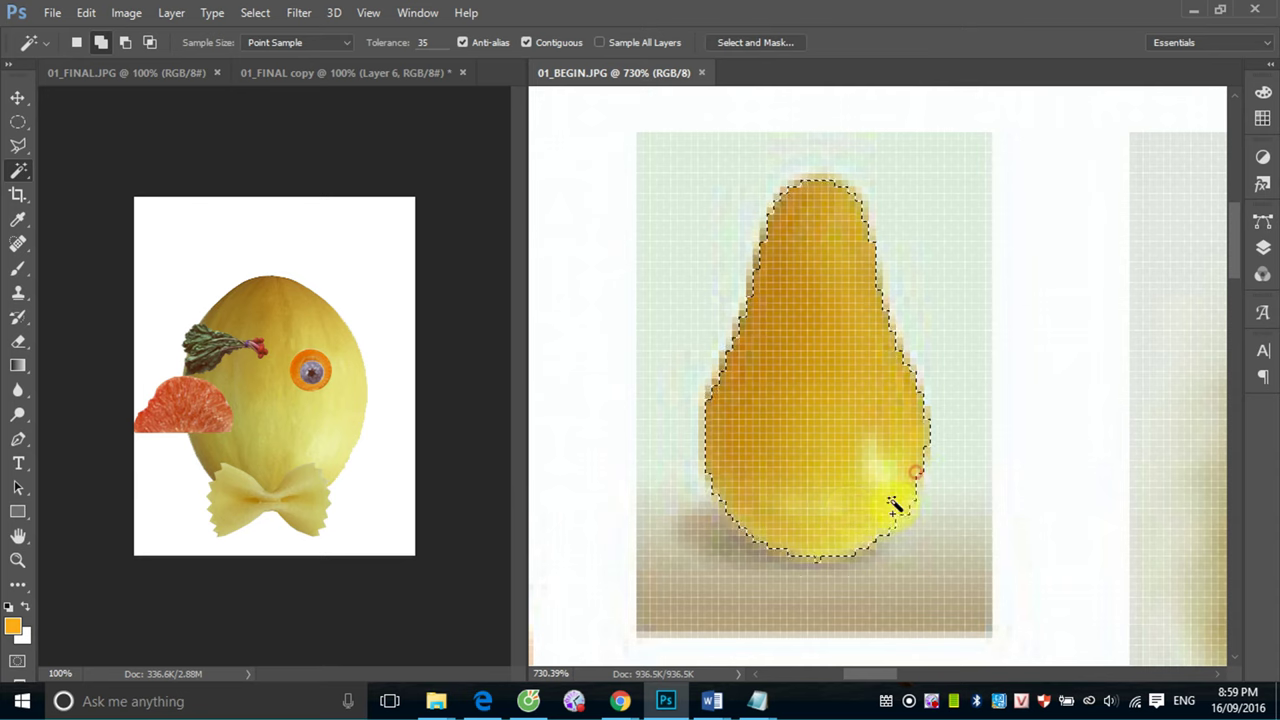
Drag the pear into 01_FINAL copy below the eye as the nose
{"action": "left_click", "coordinate": [17, 98]}
{"action": "mouse_move", "coordinate": [745, 410]}
{"action": "left_mouse_down"}
{"action": "mouse_move", "coordinate": [275, 393]}
{"action": "mouse_move", "coordinate": [280, 408]}
{"action": "mouse_move", "coordinate": [301, 404]}
{"action": "left_mouse_up"}
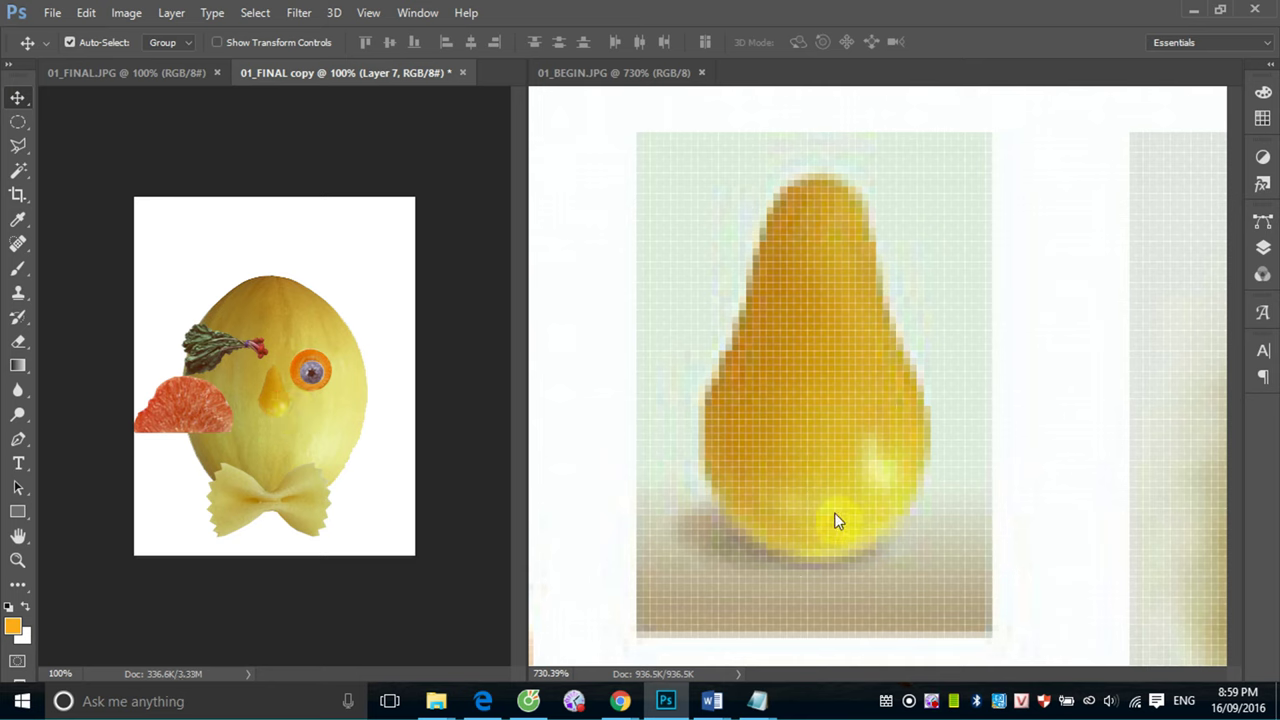
{"action": "left_click_drag", "start_coordinate": [754, 314], "coordinate": [813, 336]}
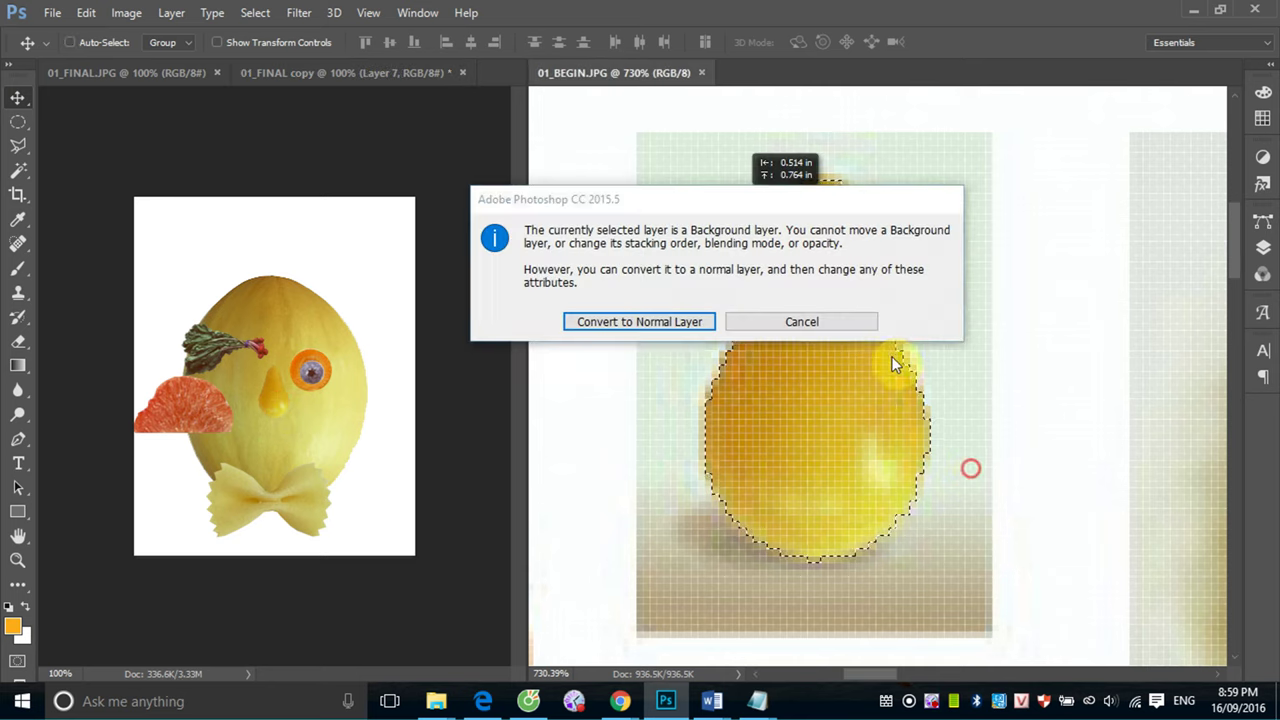
{"action": "left_click", "coordinate": [849, 321]}
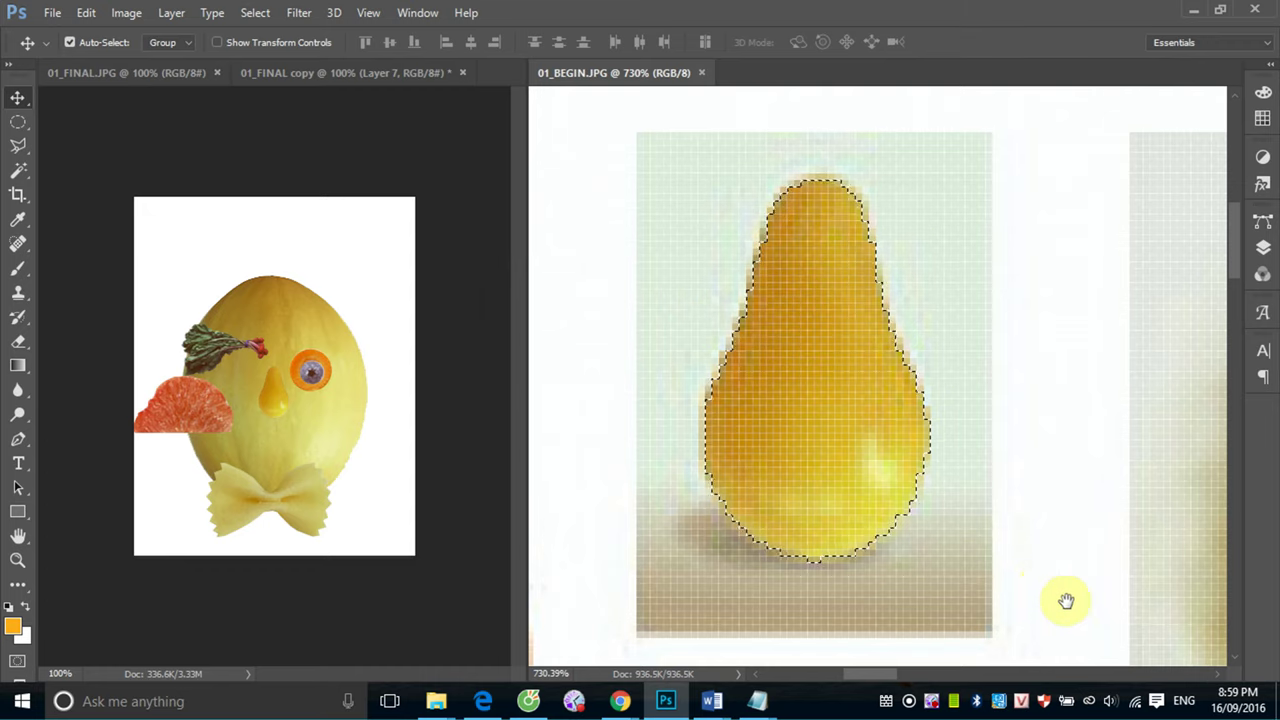
{"action": "left_click_drag", "start_coordinate": [1051, 585], "coordinate": [894, 220]}
{"action": "left_click_drag", "start_coordinate": [837, 280], "coordinate": [831, 223]}
Fit an elliptical selection around the kiwi slice in 01_BEGIN
{"action": "left_click_drag", "start_coordinate": [960, 603], "coordinate": [894, 346]}
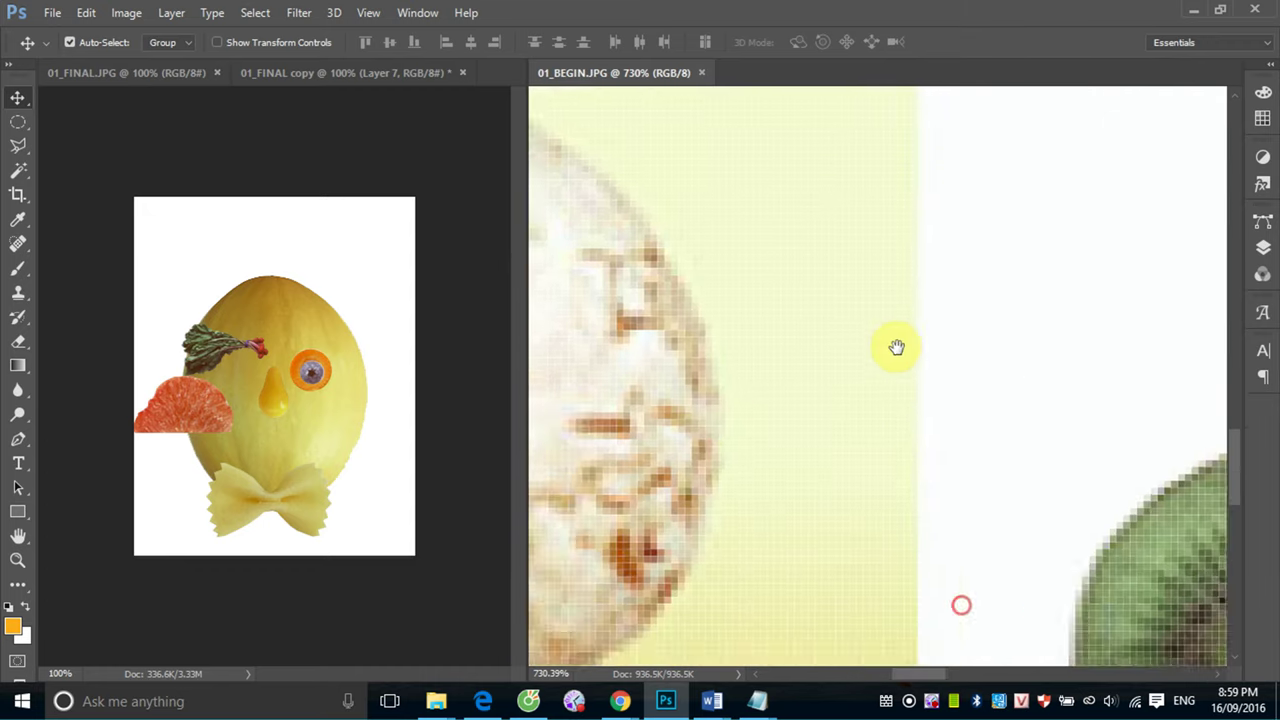
{"action": "mouse_move", "coordinate": [1104, 517]}
{"action": "left_mouse_down"}
{"action": "mouse_move", "coordinate": [906, 483]}
{"action": "mouse_move", "coordinate": [771, 569]}
{"action": "mouse_move", "coordinate": [840, 409]}
{"action": "mouse_move", "coordinate": [600, 300]}
{"action": "left_mouse_up"}
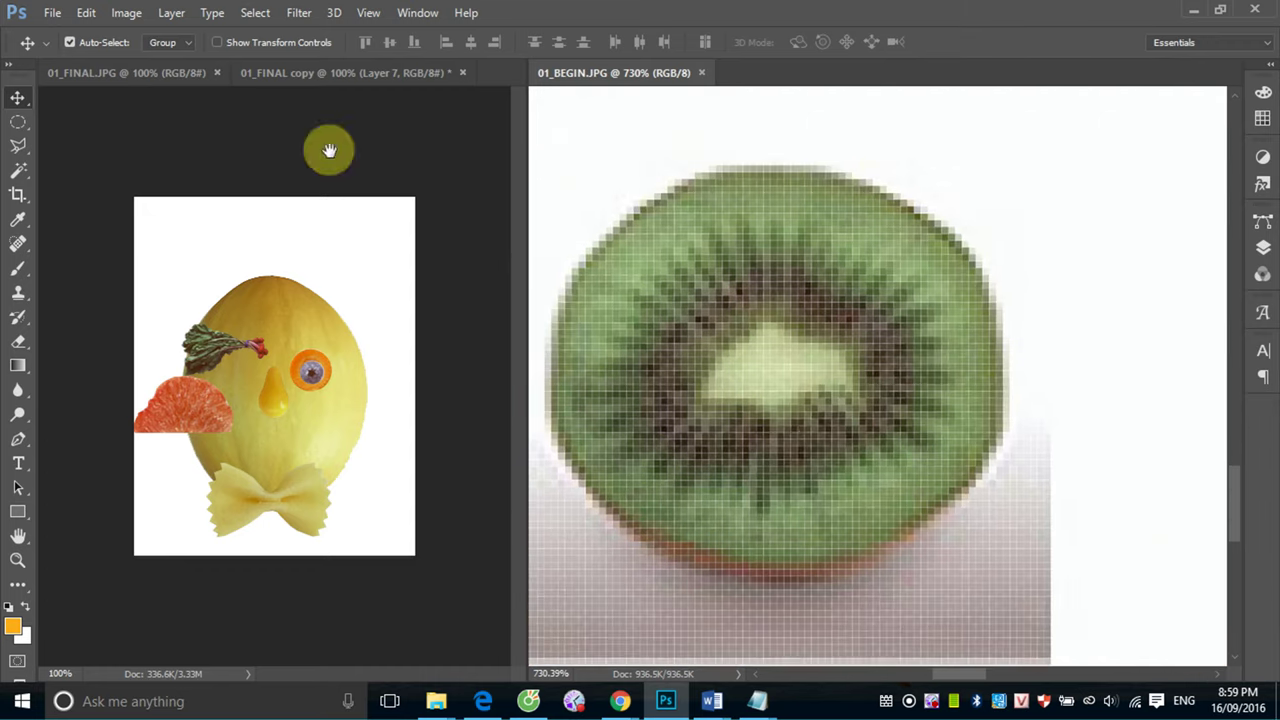
{"action": "left_click", "coordinate": [18, 122]}
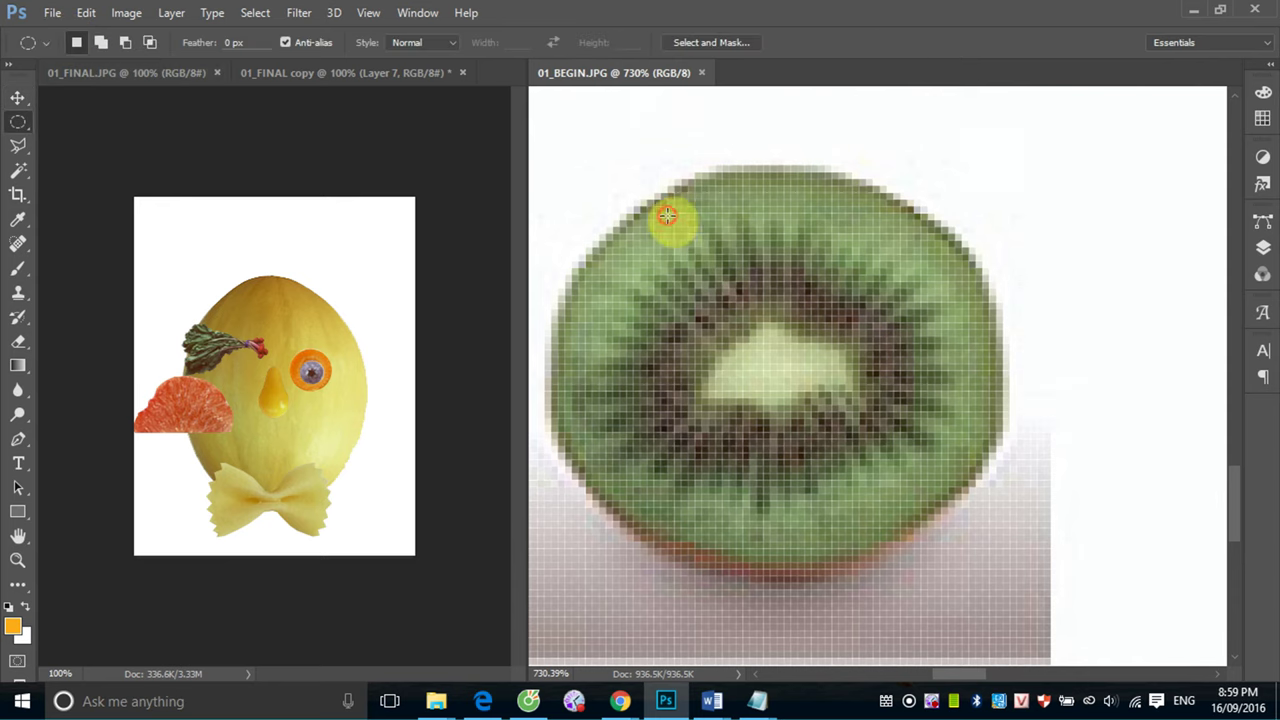
{"action": "mouse_move", "coordinate": [627, 196]}
{"action": "left_mouse_down"}
{"action": "mouse_move", "coordinate": [942, 508]}
{"action": "mouse_move", "coordinate": [895, 478]}
{"action": "left_mouse_up"}
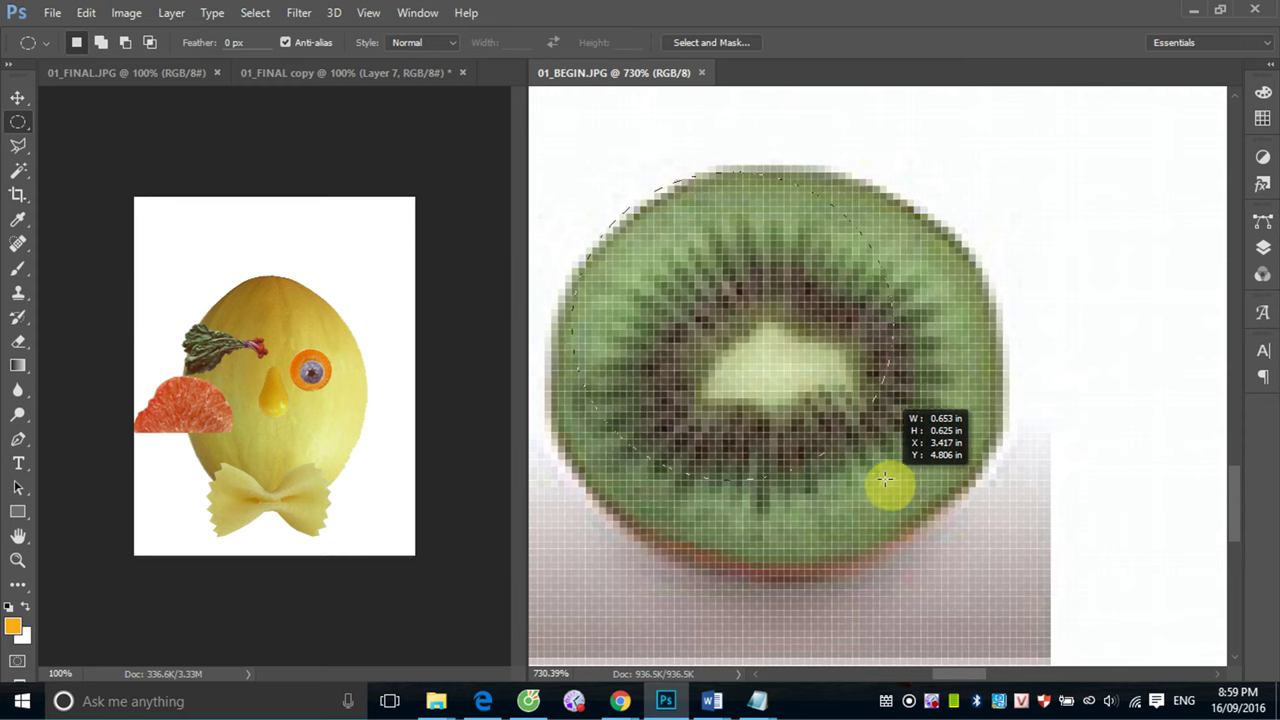
{"action": "mouse_move", "coordinate": [895, 478]}
{"action": "left_mouse_down"}
{"action": "mouse_move", "coordinate": [883, 491]}
{"action": "mouse_move", "coordinate": [993, 556]}
{"action": "left_mouse_up"}
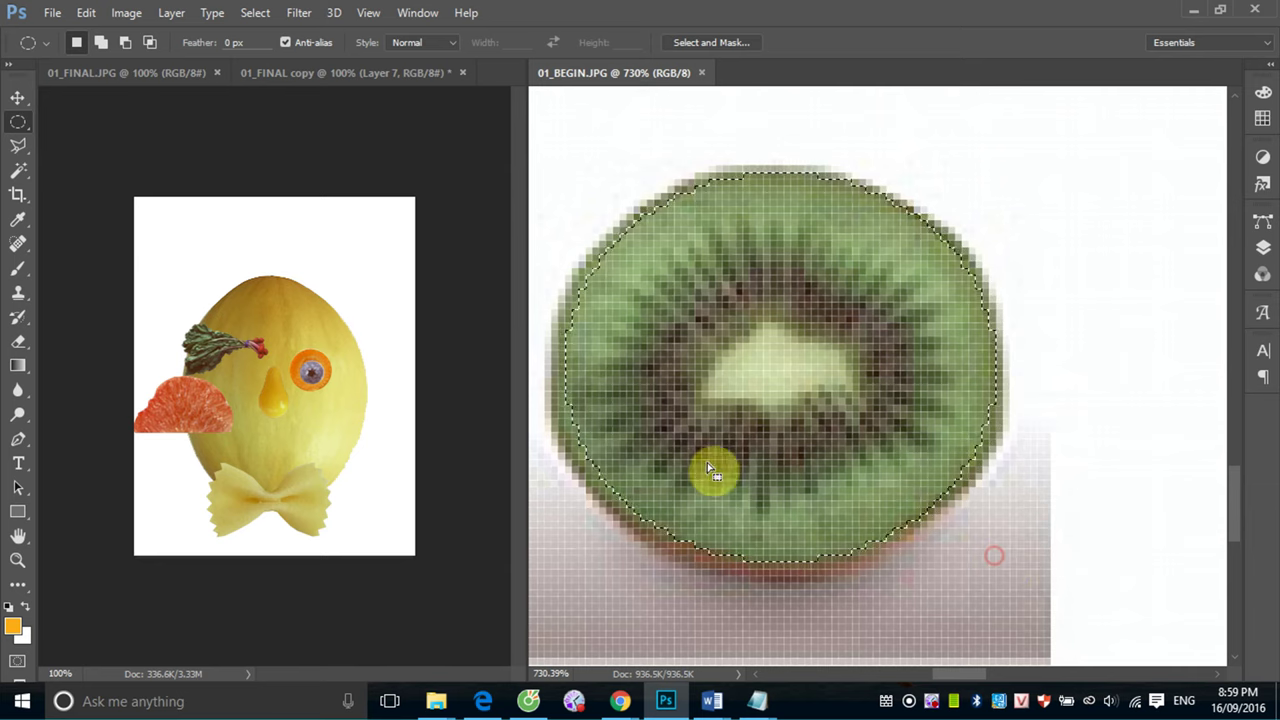
Drag the kiwi slice into the collage below the pear nose as the mouth
{"action": "left_click", "coordinate": [17, 97]}
{"action": "left_click_drag", "start_coordinate": [660, 378], "coordinate": [448, 452]}
{"action": "left_click_drag", "start_coordinate": [283, 455], "coordinate": [292, 464]}
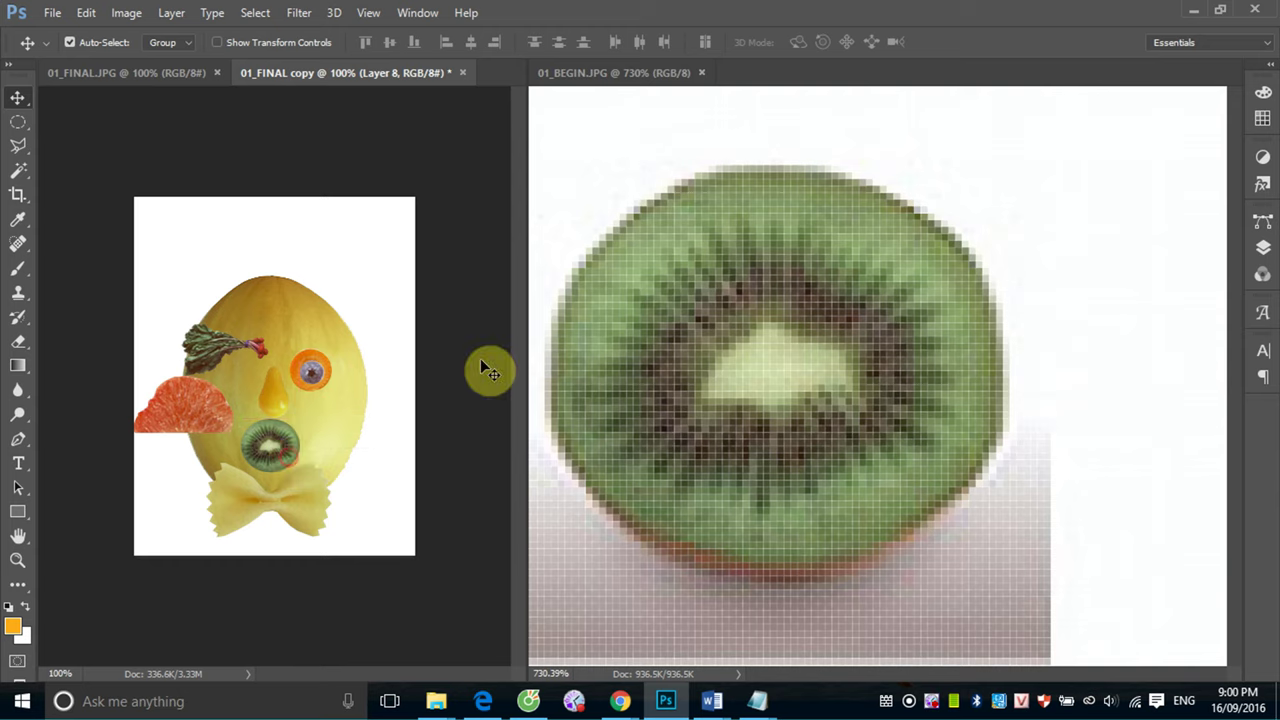
{"action": "left_click", "coordinate": [885, 594]}
{"action": "scroll", "coordinate": [723, 509], "scroll_direction": "left", "scroll_amount": 5}
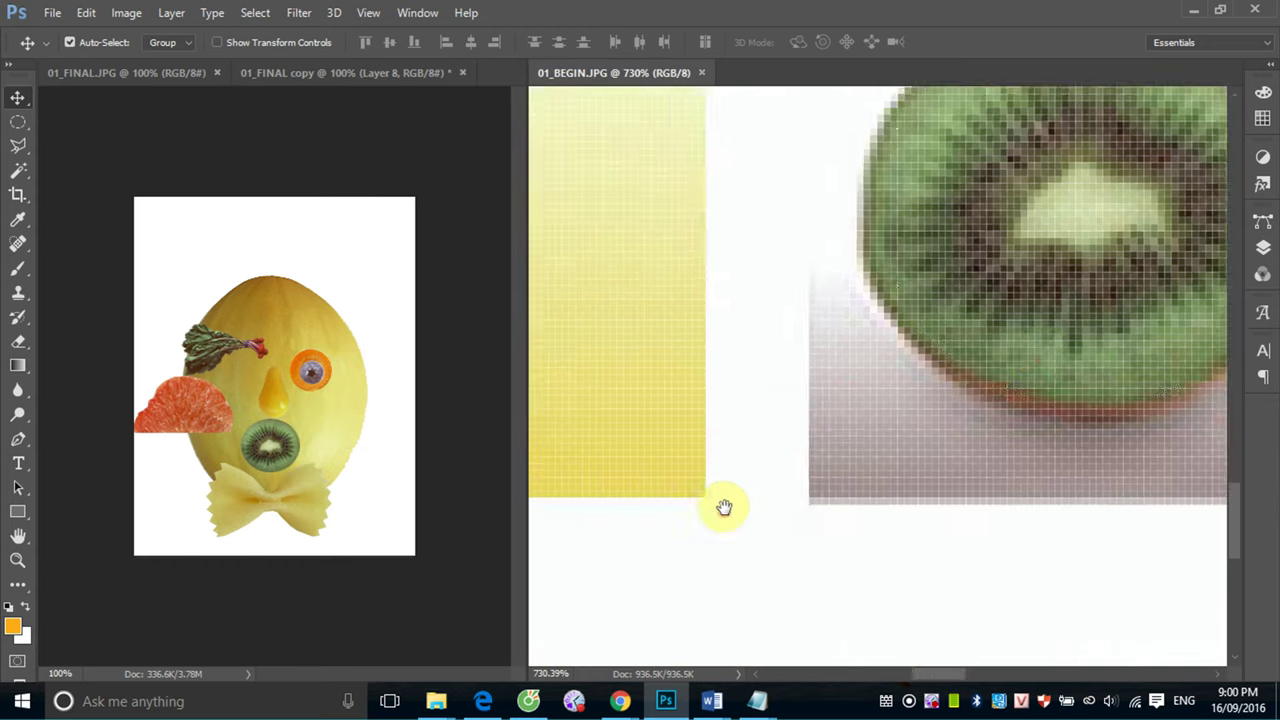
{"action": "scroll", "coordinate": [849, 437], "scroll_direction": "down", "scroll_amount": 5}
{"action": "scroll", "coordinate": [822, 563], "scroll_direction": "down", "scroll_amount": 3}
{"action": "scroll", "coordinate": [808, 429], "scroll_direction": "down", "scroll_amount": 2}
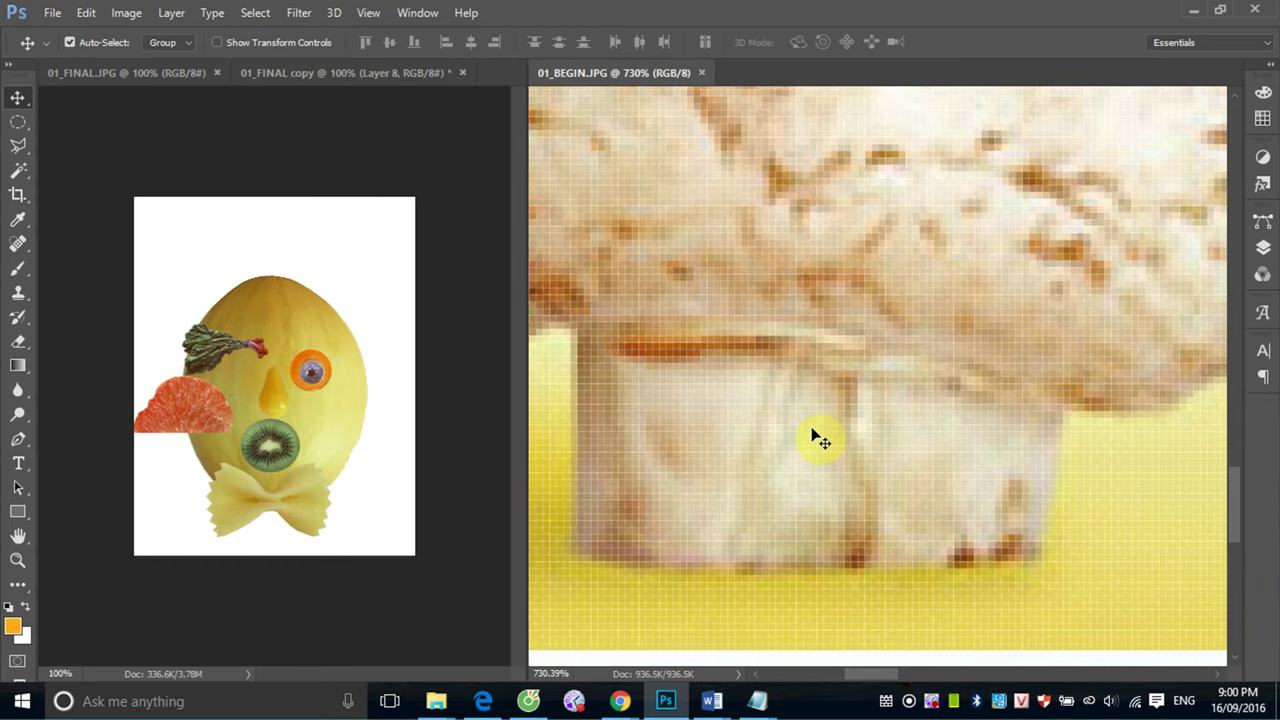
Deselect the kiwi and draw a rectangular selection around the mushroom
{"action": "scroll", "coordinate": [813, 432], "scroll_direction": "down", "scroll_amount": 1}
{"action": "scroll", "coordinate": [815, 432], "scroll_direction": "down", "scroll_amount": 1}
{"action": "scroll", "coordinate": [815, 432], "scroll_direction": "down", "scroll_amount": 1}
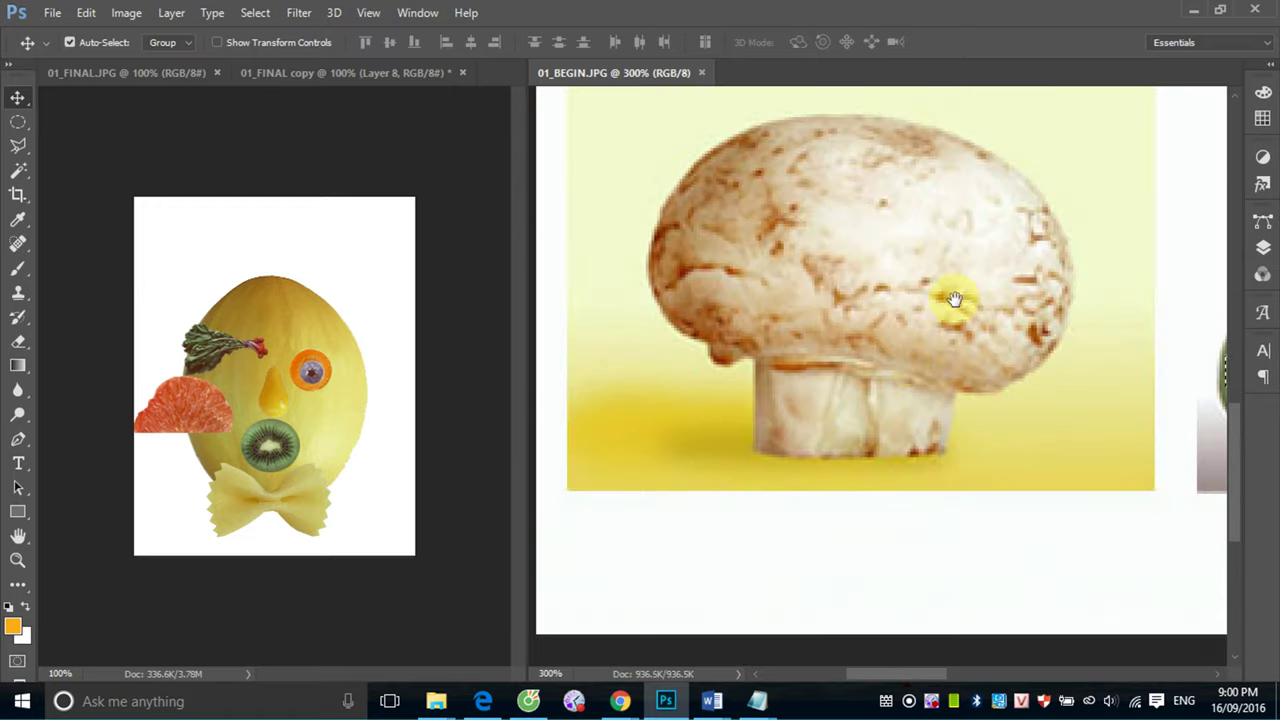
{"action": "scroll", "coordinate": [851, 429], "scroll_direction": "down", "scroll_amount": 1}
{"action": "key", "text": "ctrl+d"}
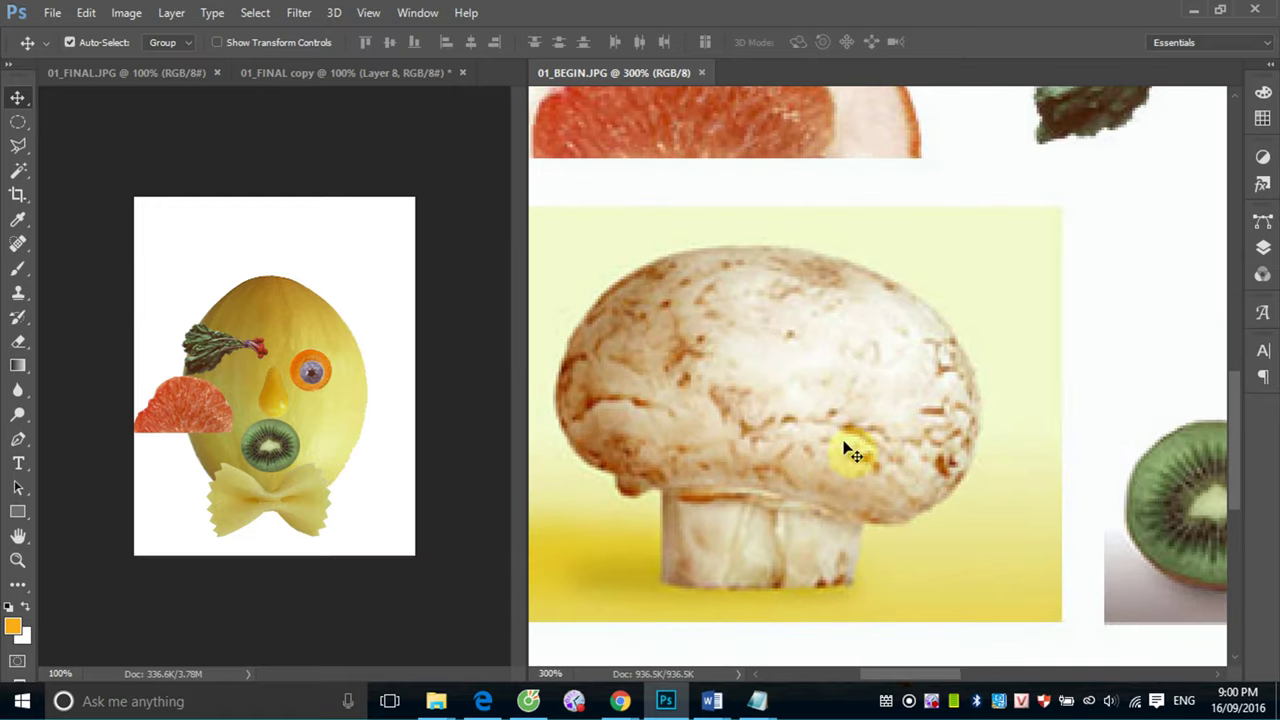
{"action": "right_click", "coordinate": [22, 120]}
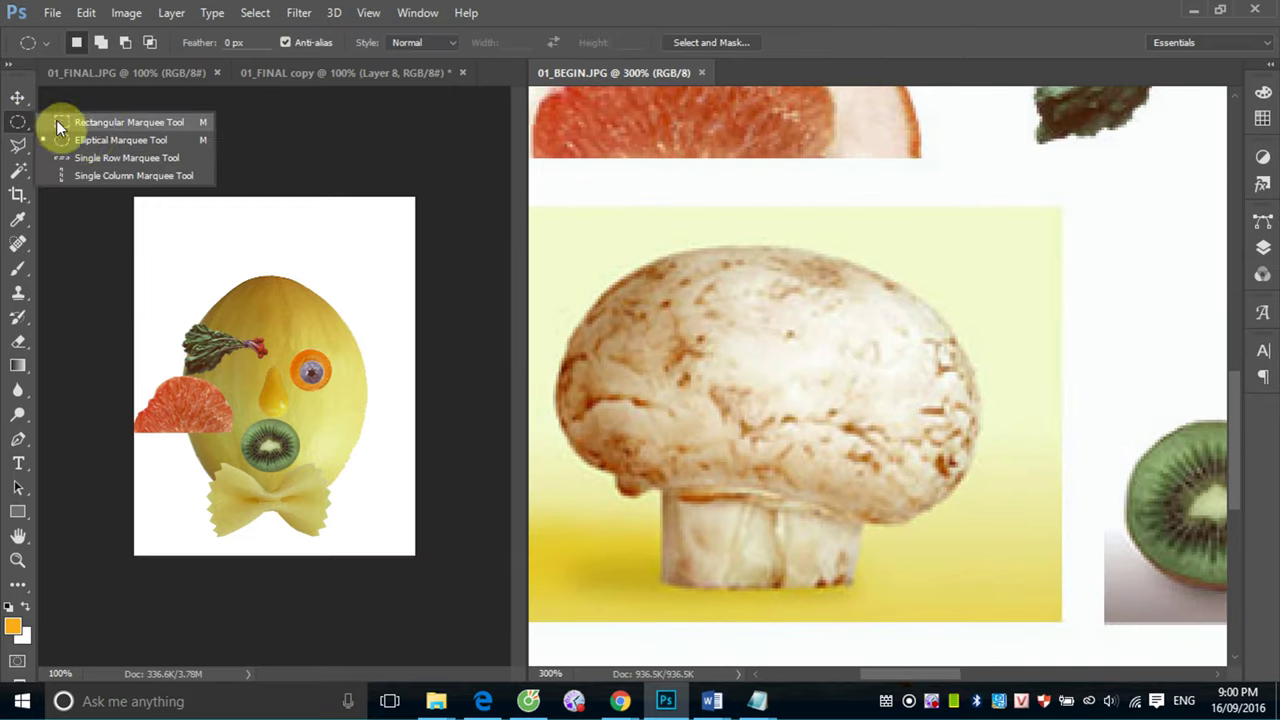
{"action": "left_click", "coordinate": [55, 120]}
{"action": "mouse_move", "coordinate": [563, 246]}
{"action": "left_mouse_down"}
{"action": "mouse_move", "coordinate": [590, 246]}
{"action": "mouse_move", "coordinate": [1046, 604]}
{"action": "left_mouse_up"}
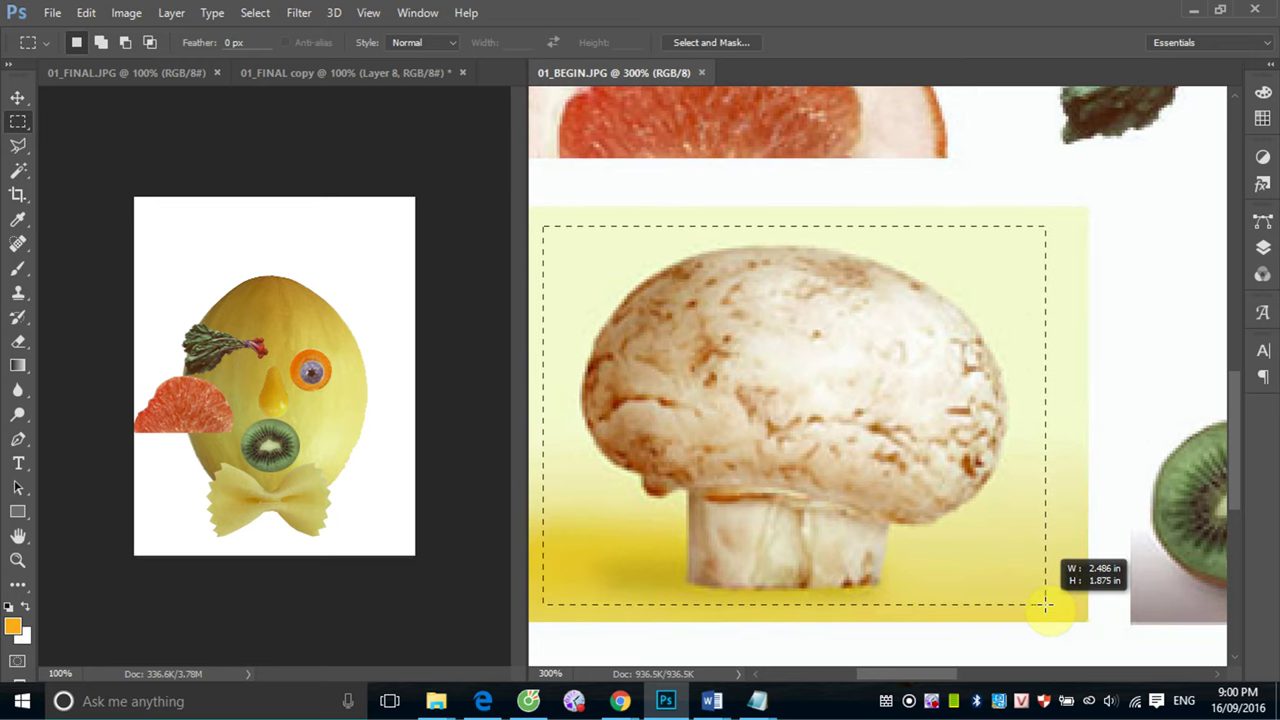
Subtract the yellow background around the mushroom with Alt-Magic Wand clicks at tolerance 20
{"action": "left_click", "coordinate": [18, 170]}
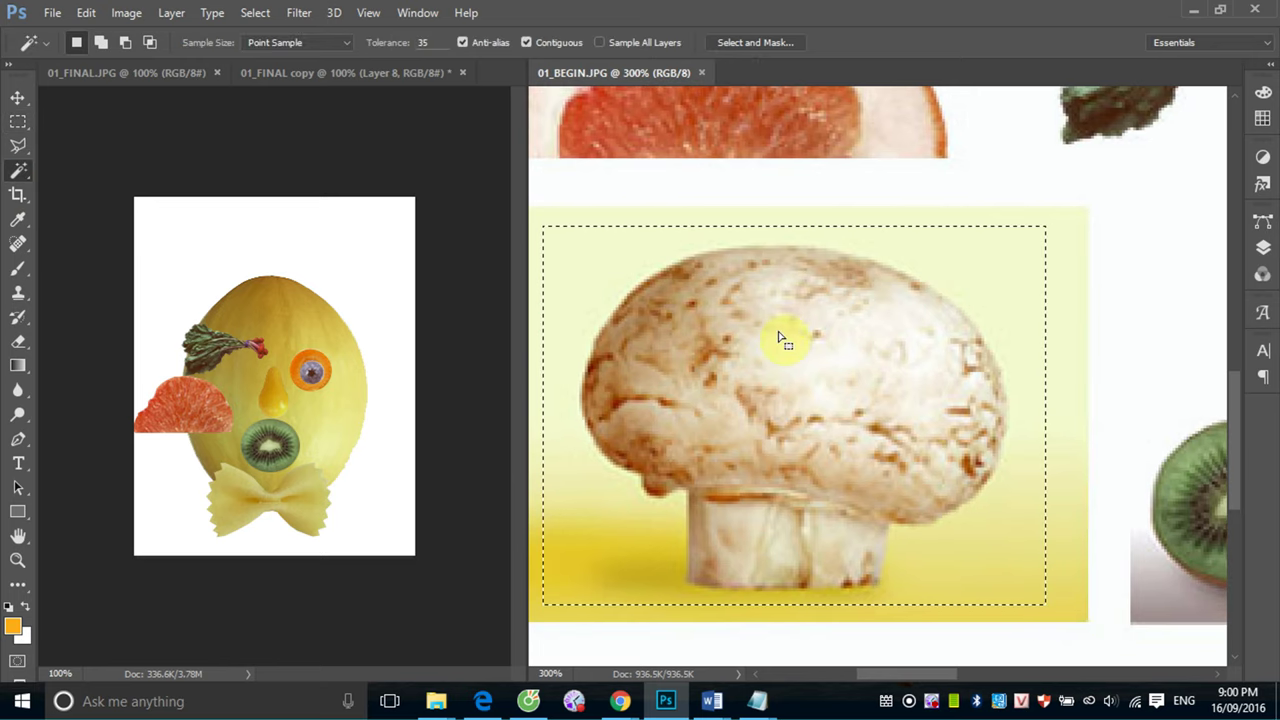
{"action": "key", "text": "alt"}
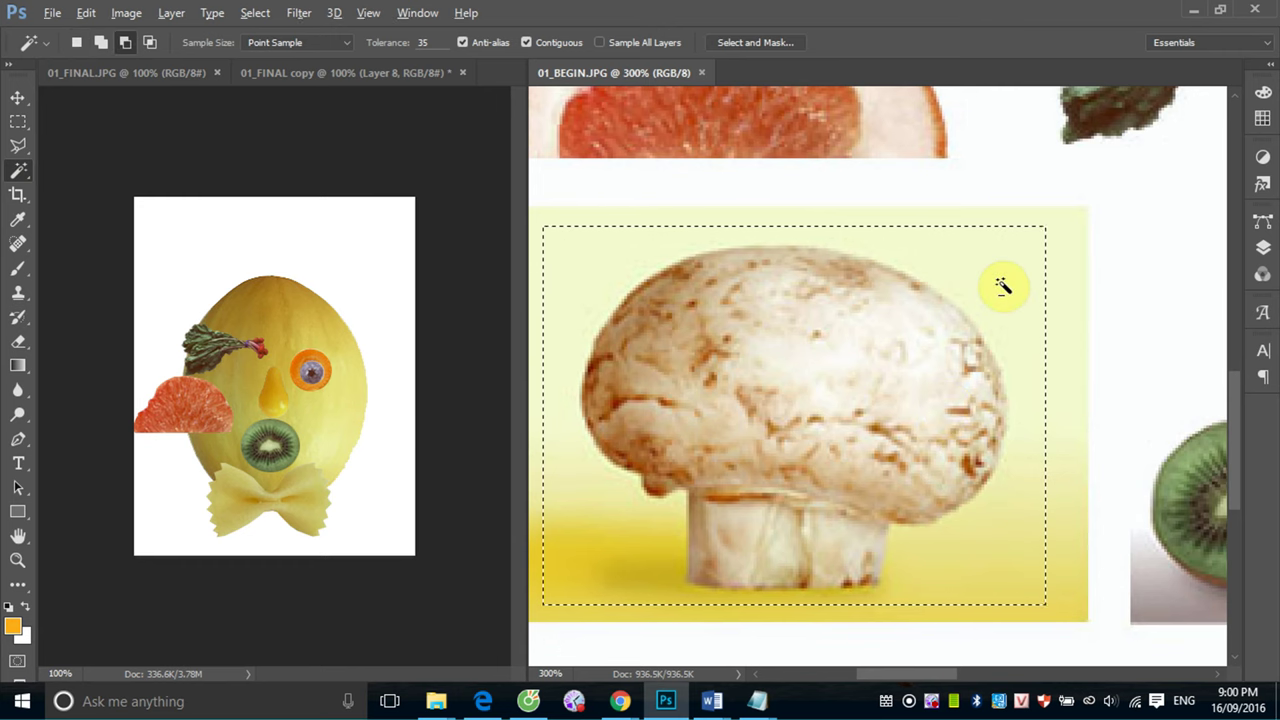
{"action": "left_click", "coordinate": [1002, 287], "text": "alt"}
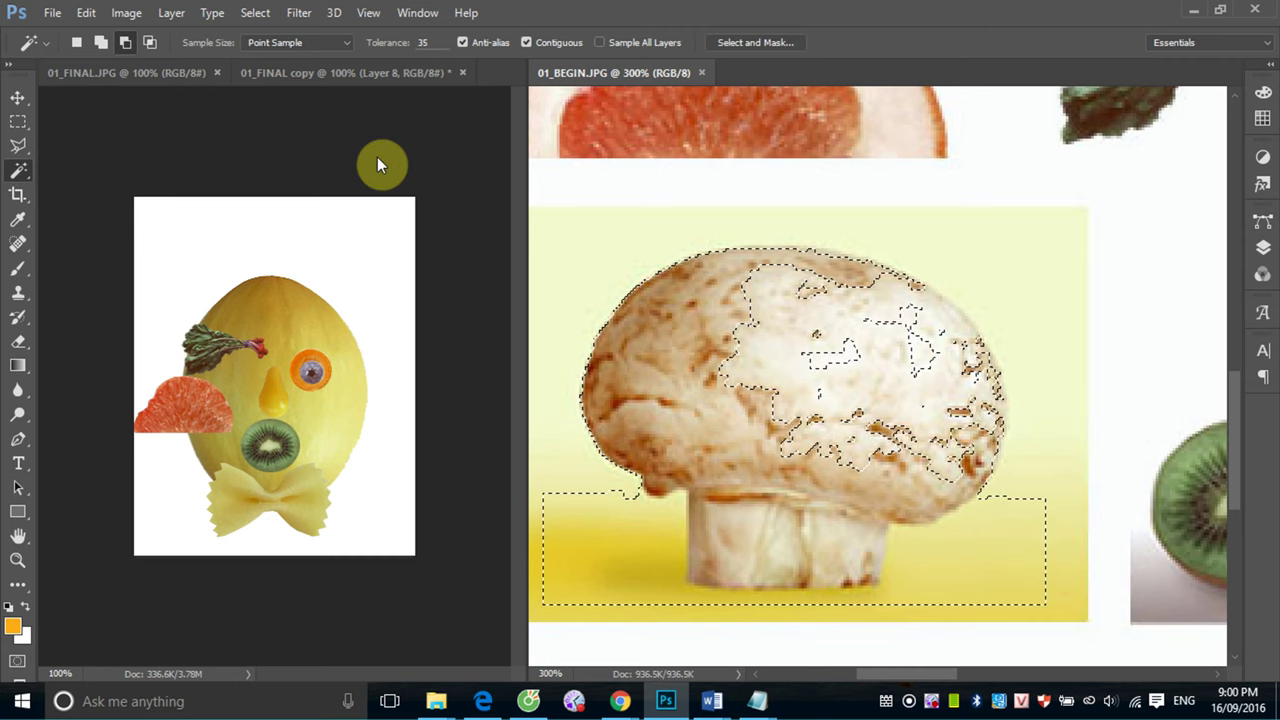
{"action": "key", "text": "ctrl+alt+z"}
{"action": "left_click", "coordinate": [423, 42]}
{"action": "type", "text": "20"}
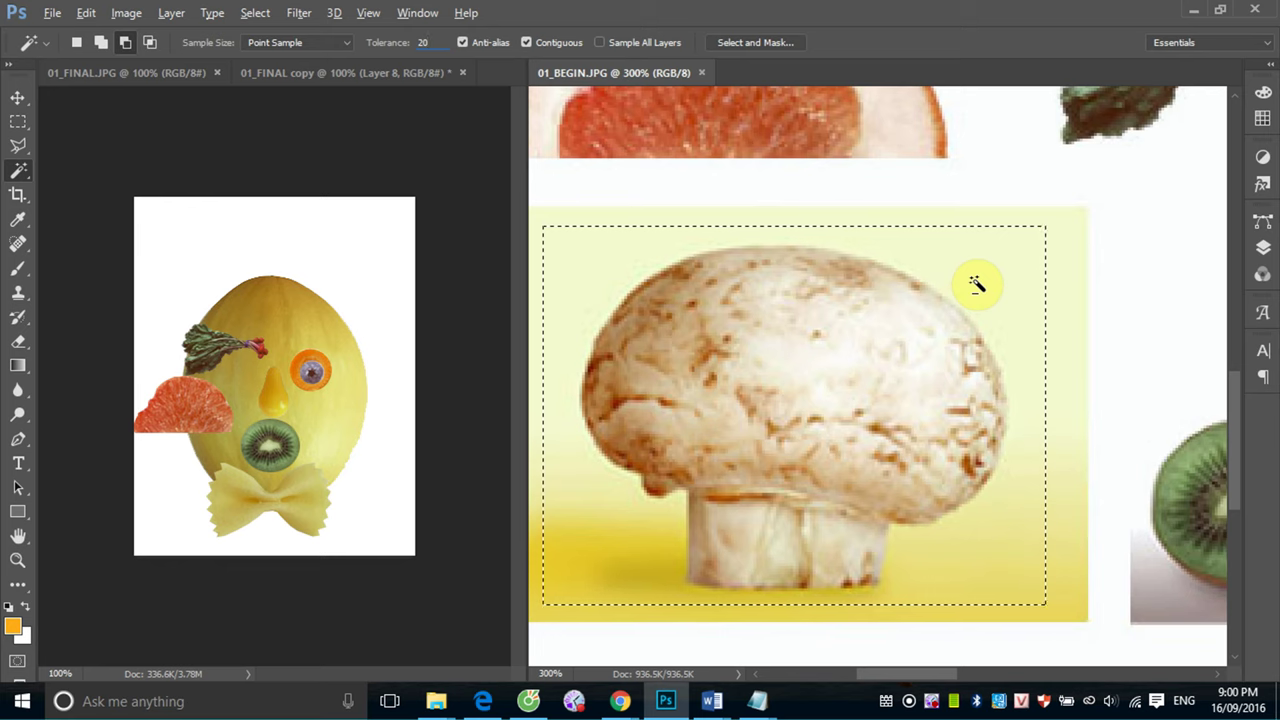
{"action": "left_click", "coordinate": [976, 285], "text": "alt"}
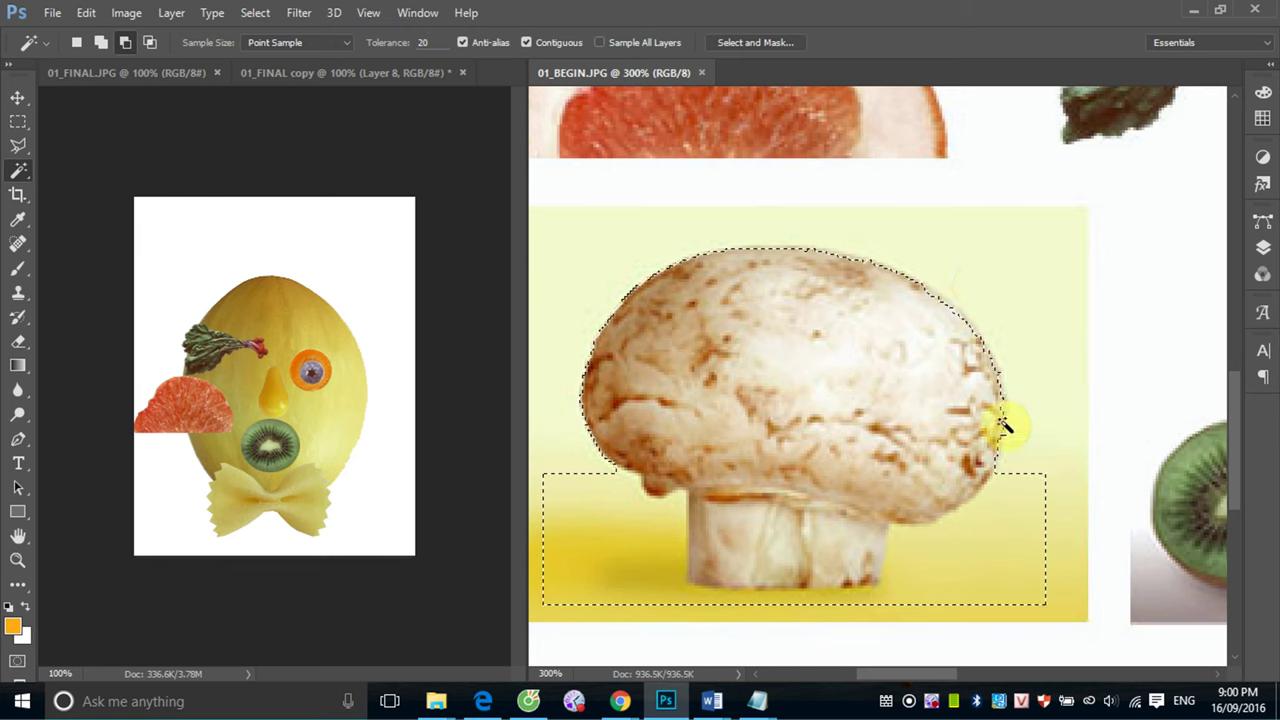
{"action": "left_click", "coordinate": [1000, 546], "text": "alt"}
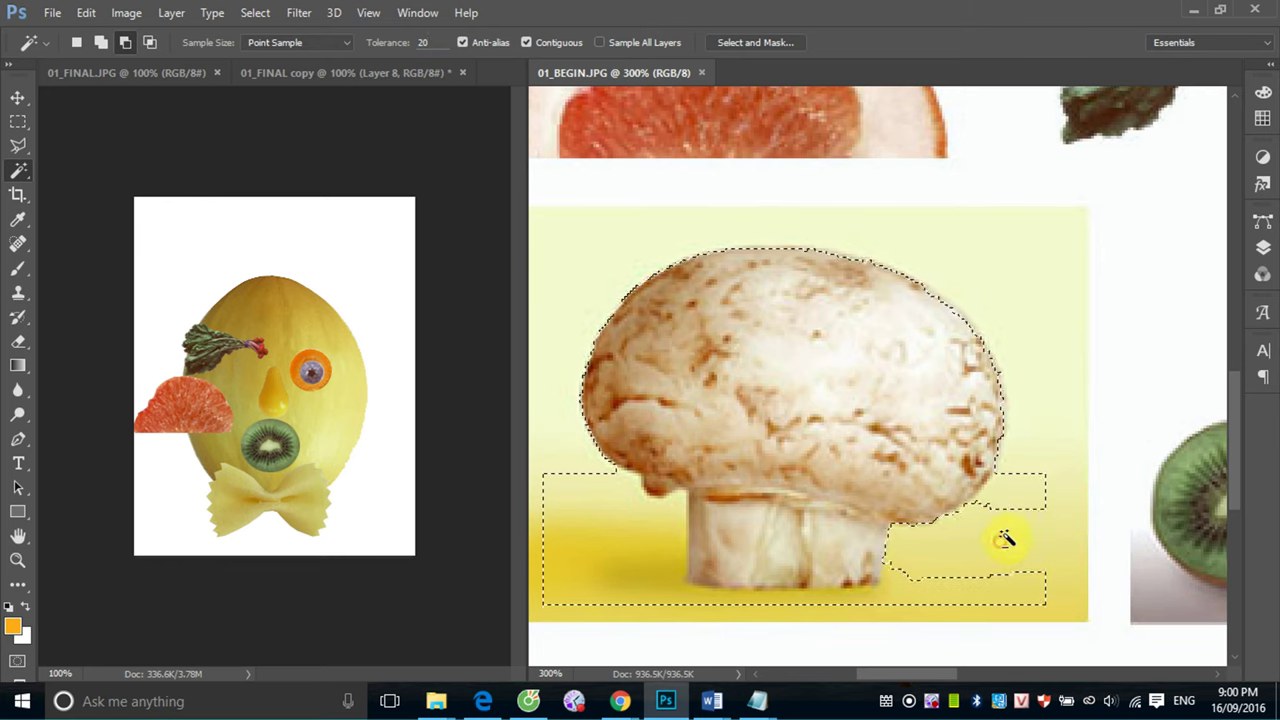
{"action": "left_click", "coordinate": [943, 590], "text": "alt"}
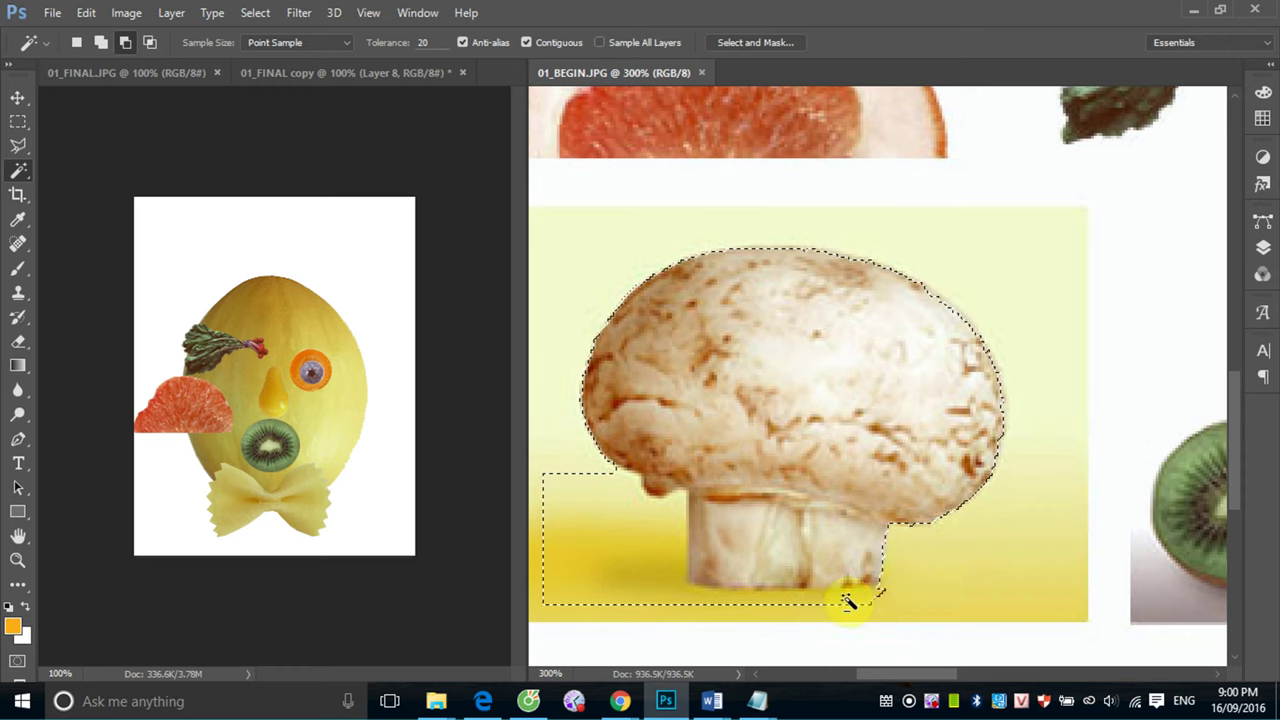
{"action": "left_click", "coordinate": [667, 578], "text": "alt"}
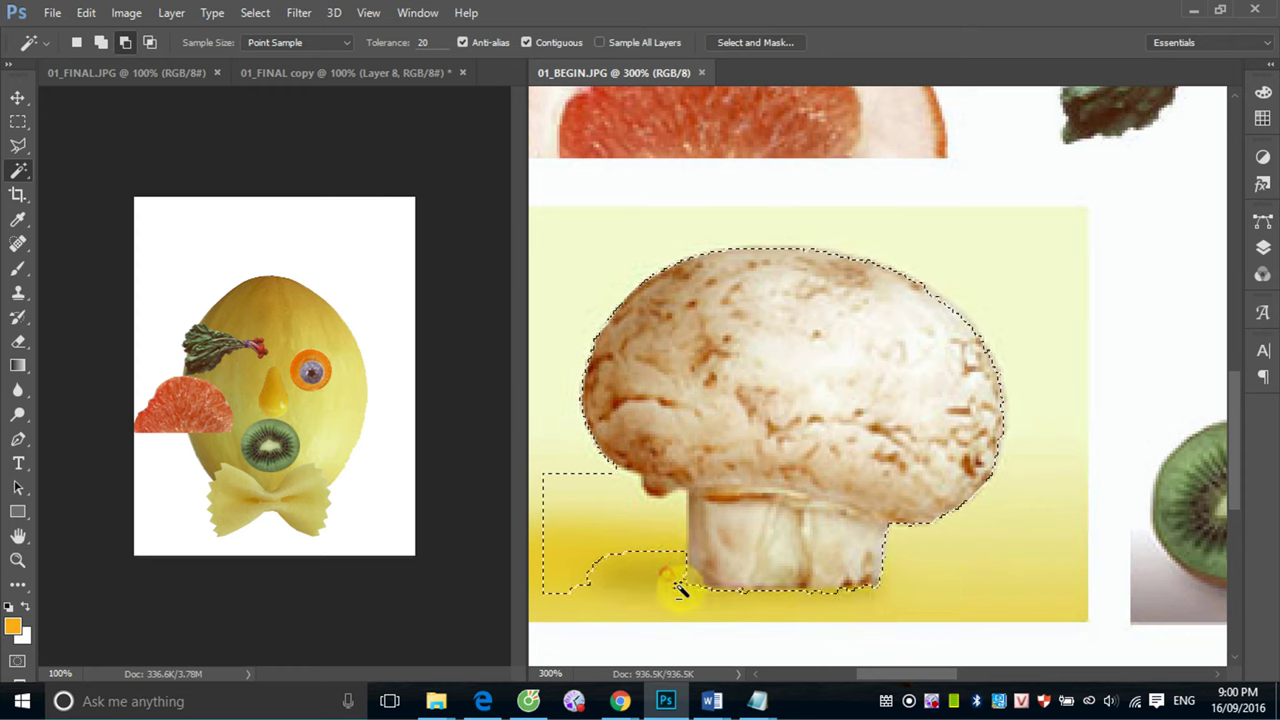
{"action": "left_click", "coordinate": [585, 565], "text": "alt"}
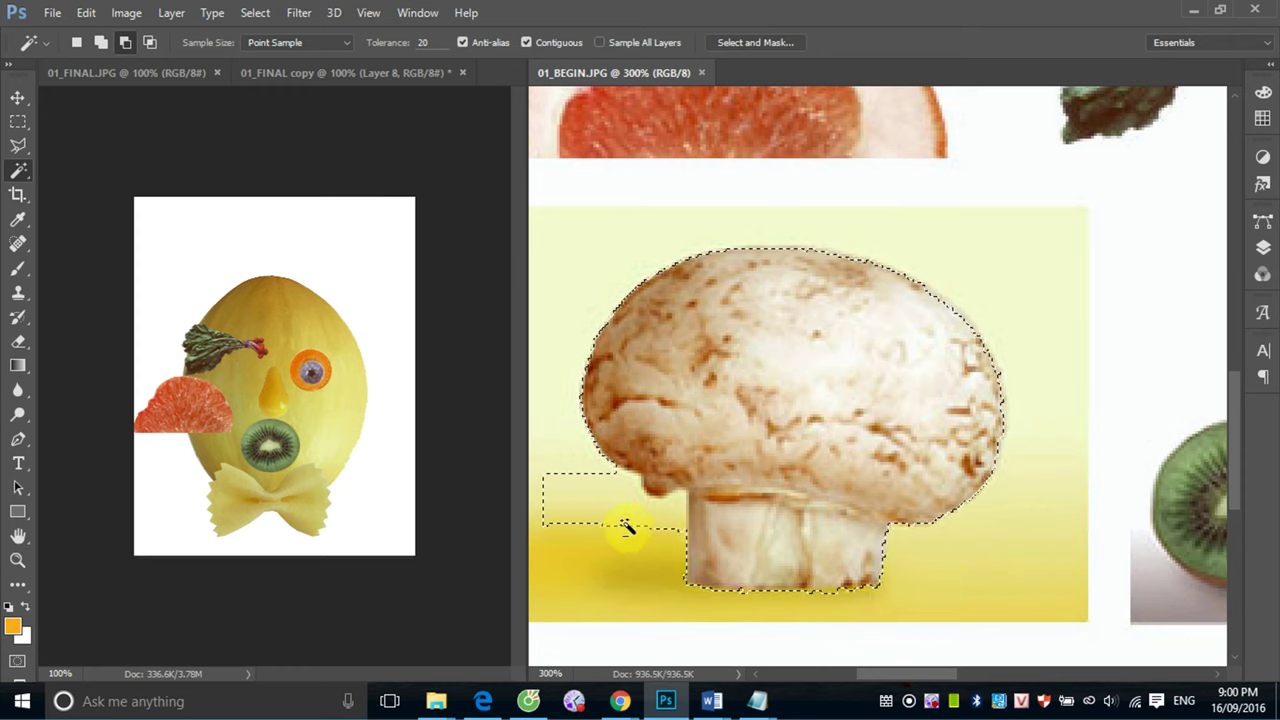
{"action": "left_click", "coordinate": [615, 485], "text": "alt"}
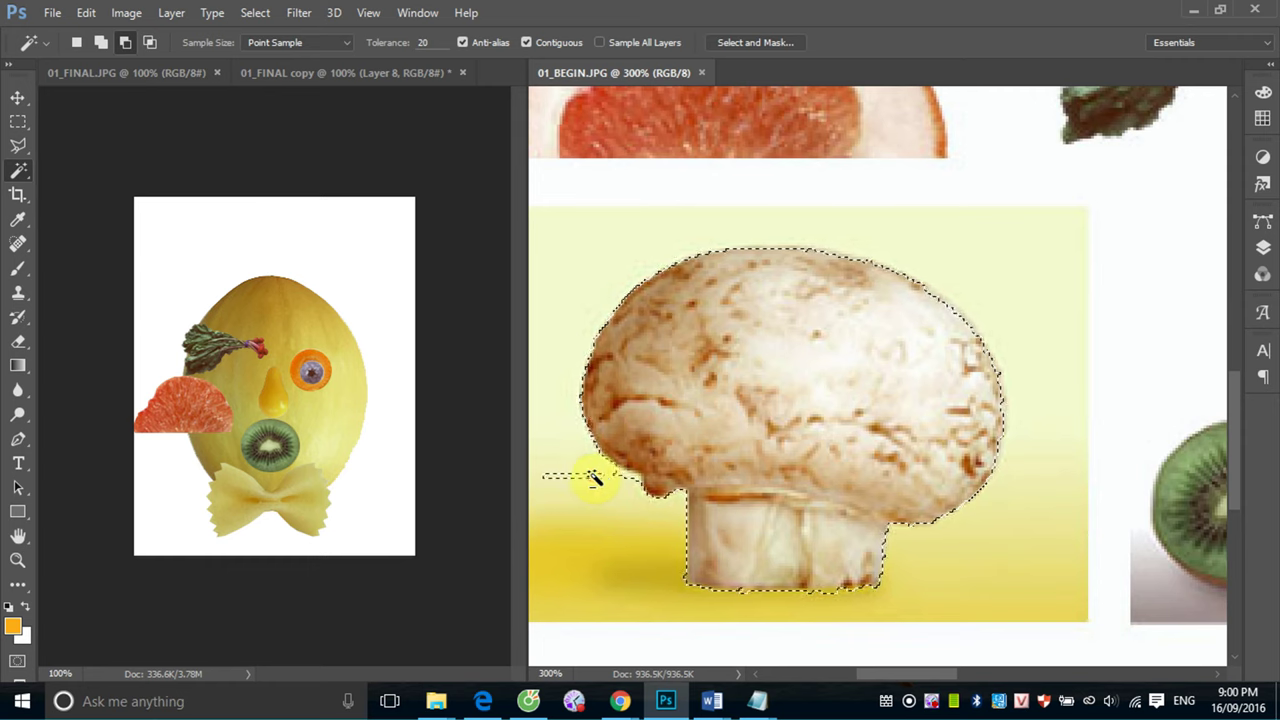
{"action": "left_click", "coordinate": [591, 477], "text": "alt"}
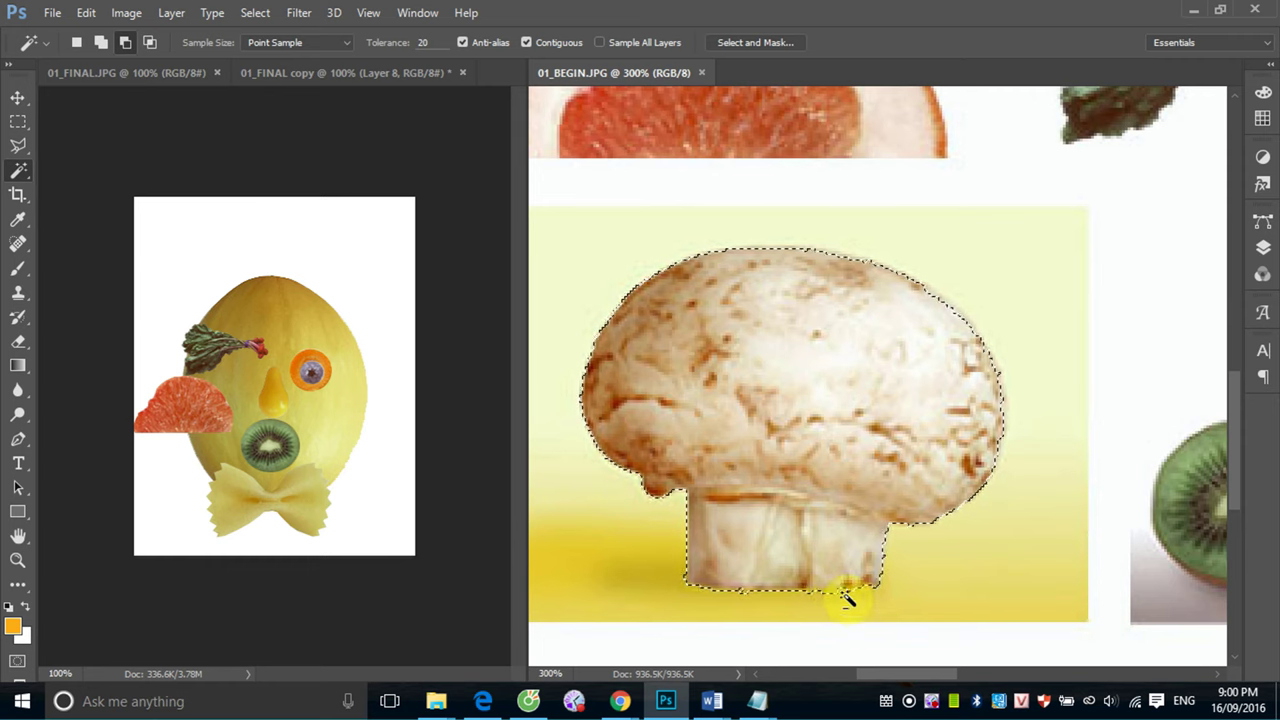
Place the mushroom atop the head as a hat, close 01_BEGIN, and tile windows 2-up Vertical
{"action": "left_click", "coordinate": [17, 97]}
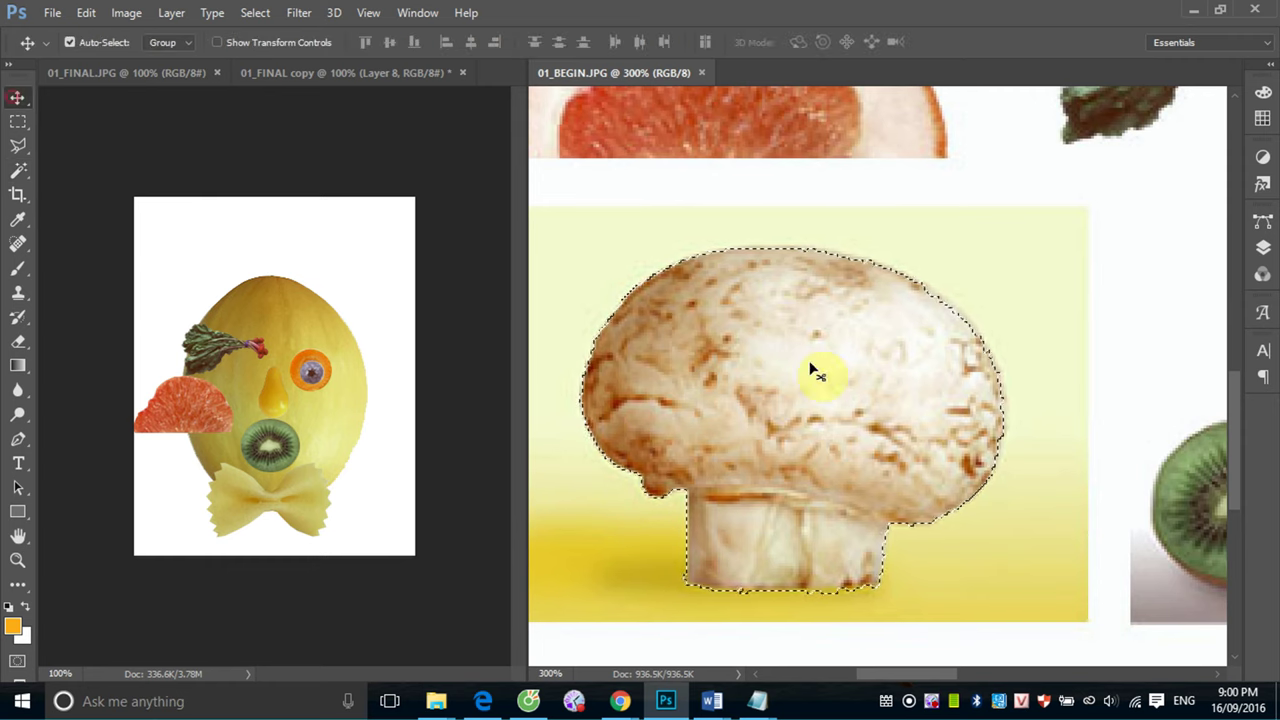
{"action": "mouse_move", "coordinate": [814, 366]}
{"action": "left_mouse_down"}
{"action": "mouse_move", "coordinate": [305, 290]}
{"action": "mouse_move", "coordinate": [298, 242]}
{"action": "left_mouse_up"}
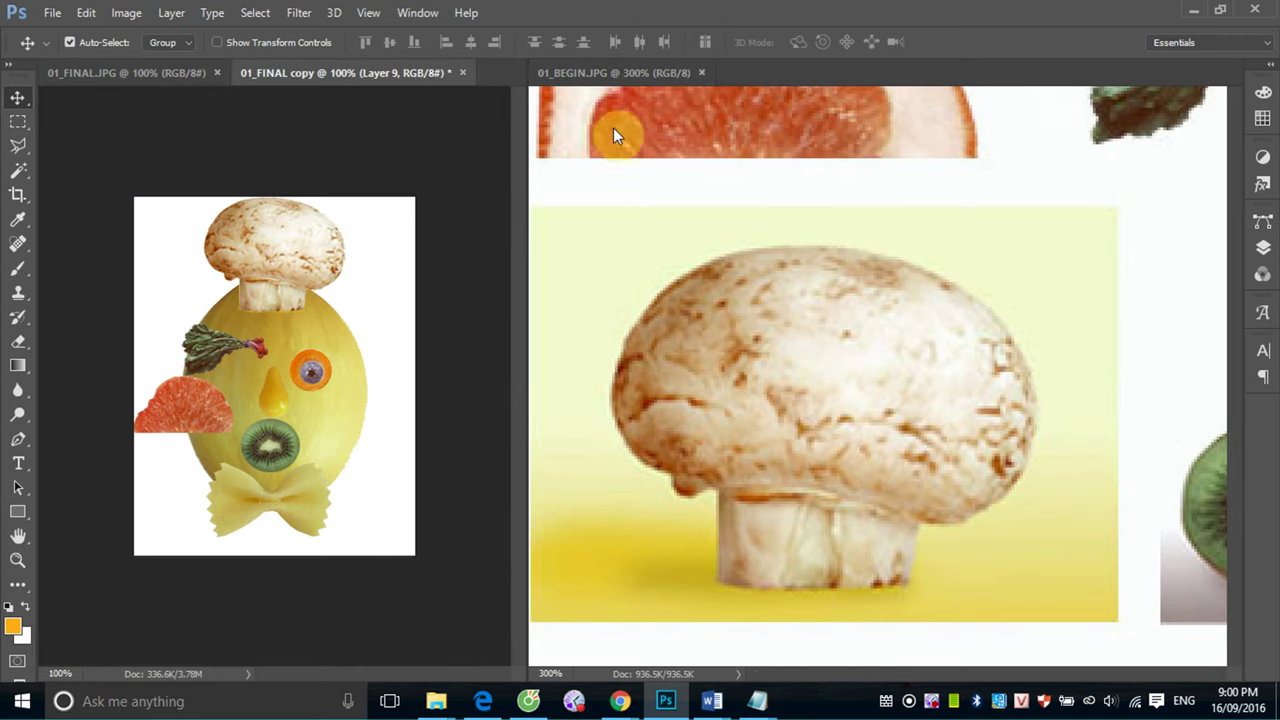
{"action": "left_click", "coordinate": [620, 73]}
{"action": "left_click", "coordinate": [700, 74]}
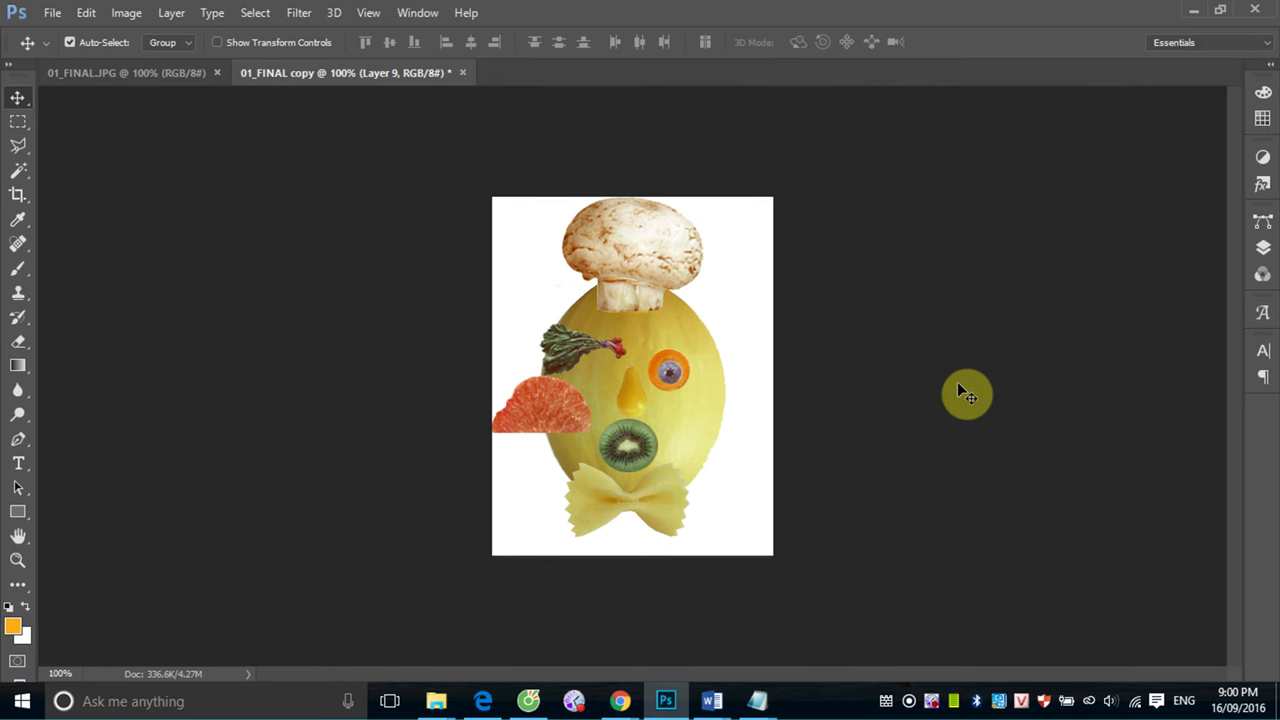
{"action": "left_click", "coordinate": [418, 12]}
{"action": "mouse_move", "coordinate": [486, 28]}
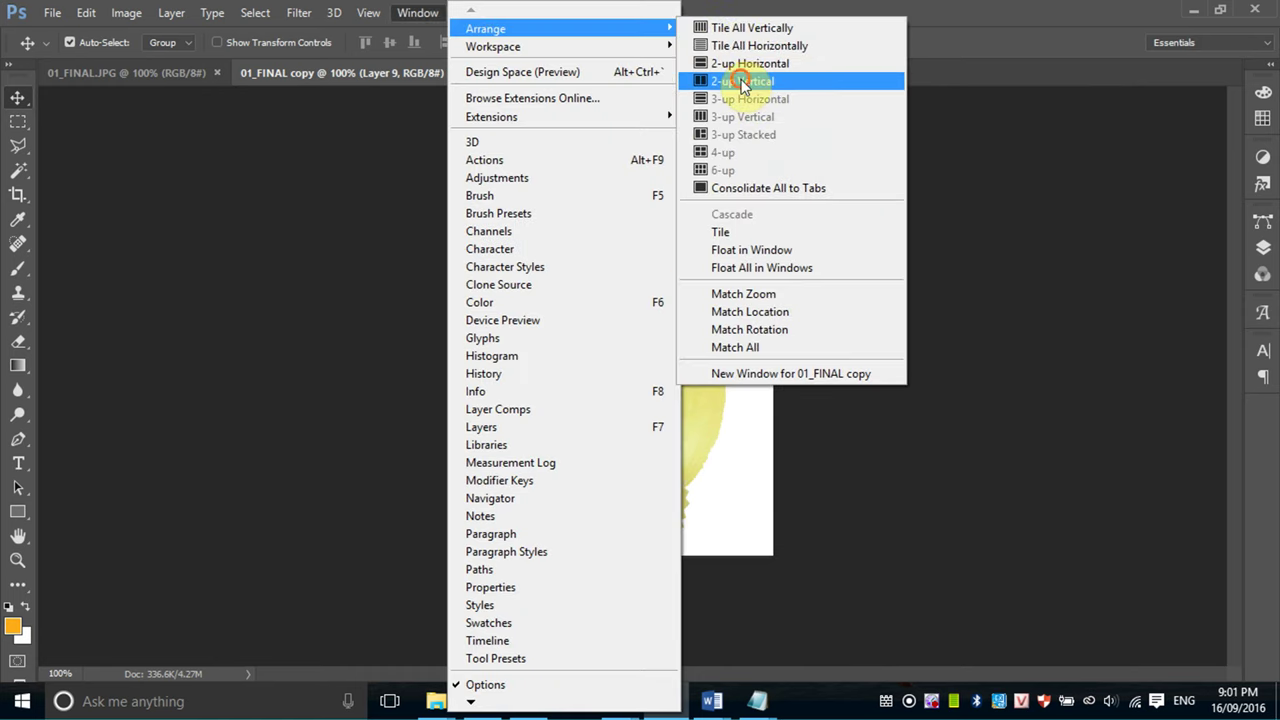
{"action": "left_click", "coordinate": [739, 79]}
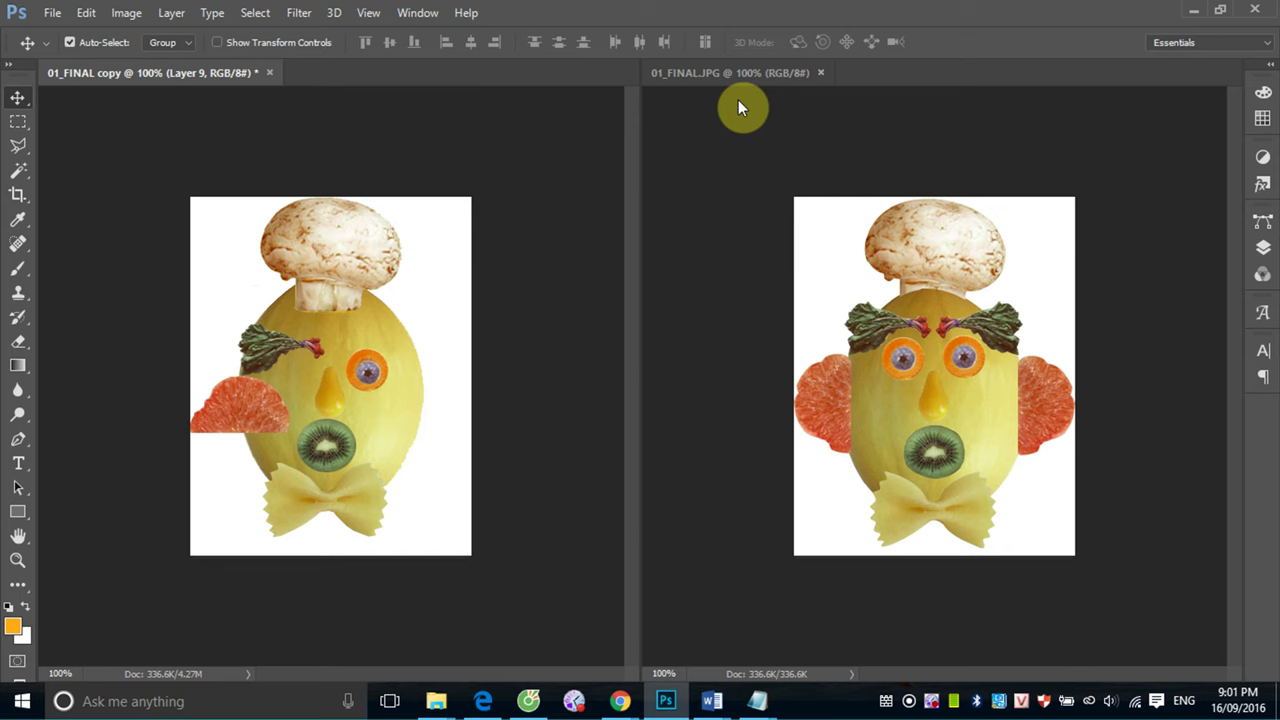
Raise the rhubarb eyebrow slightly and drag a copy above the right eye
{"action": "right_click", "coordinate": [268, 348]}
{"action": "left_click", "coordinate": [288, 363]}
{"action": "left_click_drag", "start_coordinate": [282, 354], "coordinate": [272, 327]}
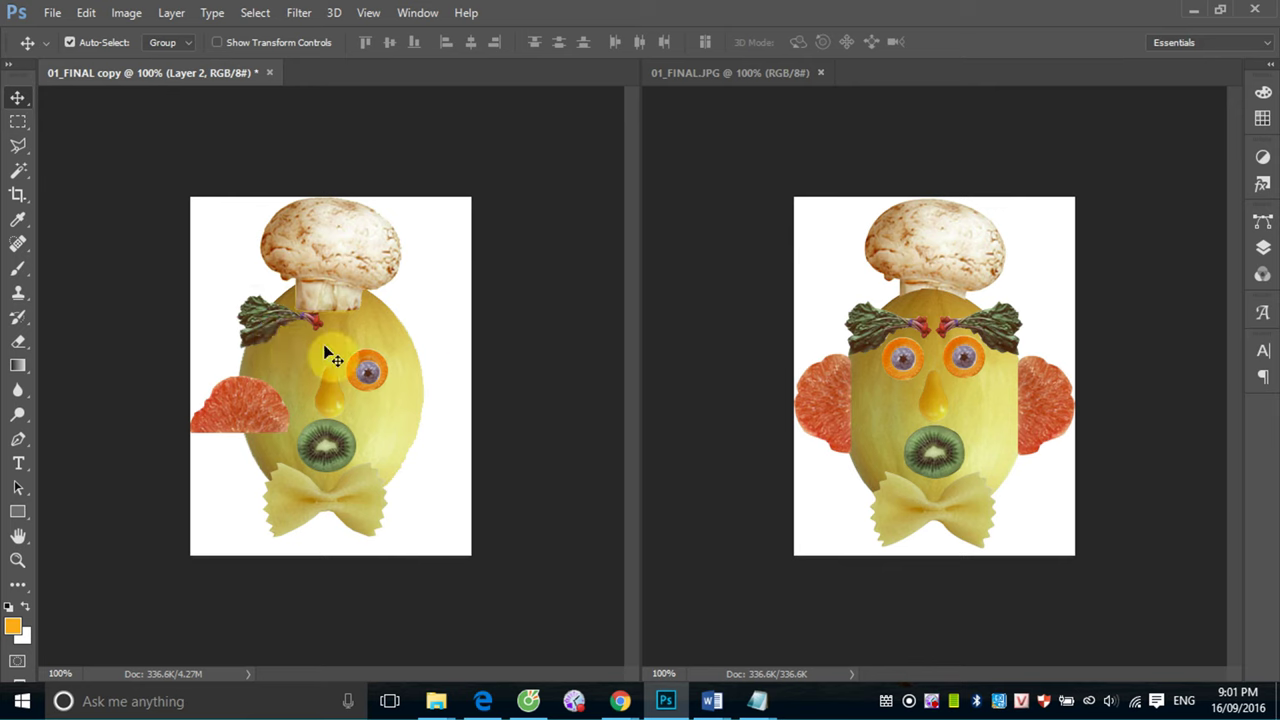
{"action": "mouse_move", "coordinate": [270, 325]}
{"action": "left_mouse_down"}
{"action": "mouse_move", "coordinate": [395, 338]}
{"action": "mouse_move", "coordinate": [376, 339]}
{"action": "left_mouse_up"}
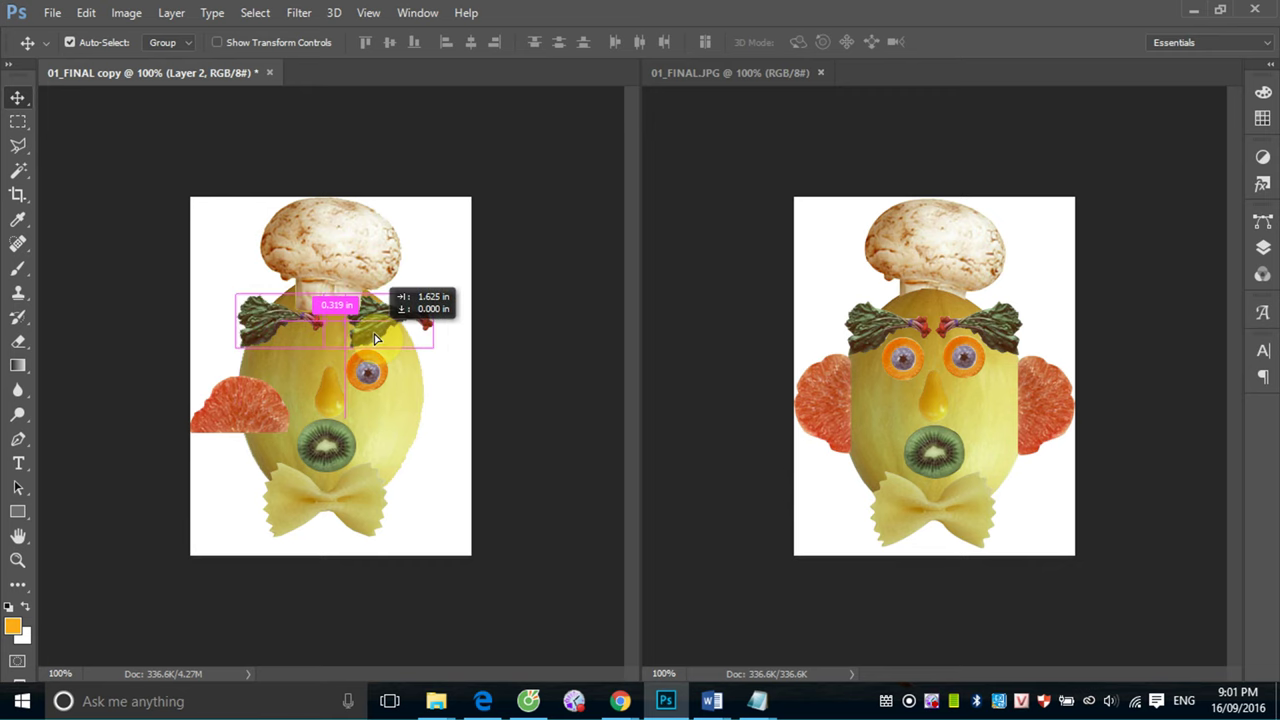
{"action": "left_click_drag", "start_coordinate": [376, 339], "coordinate": [376, 339]}
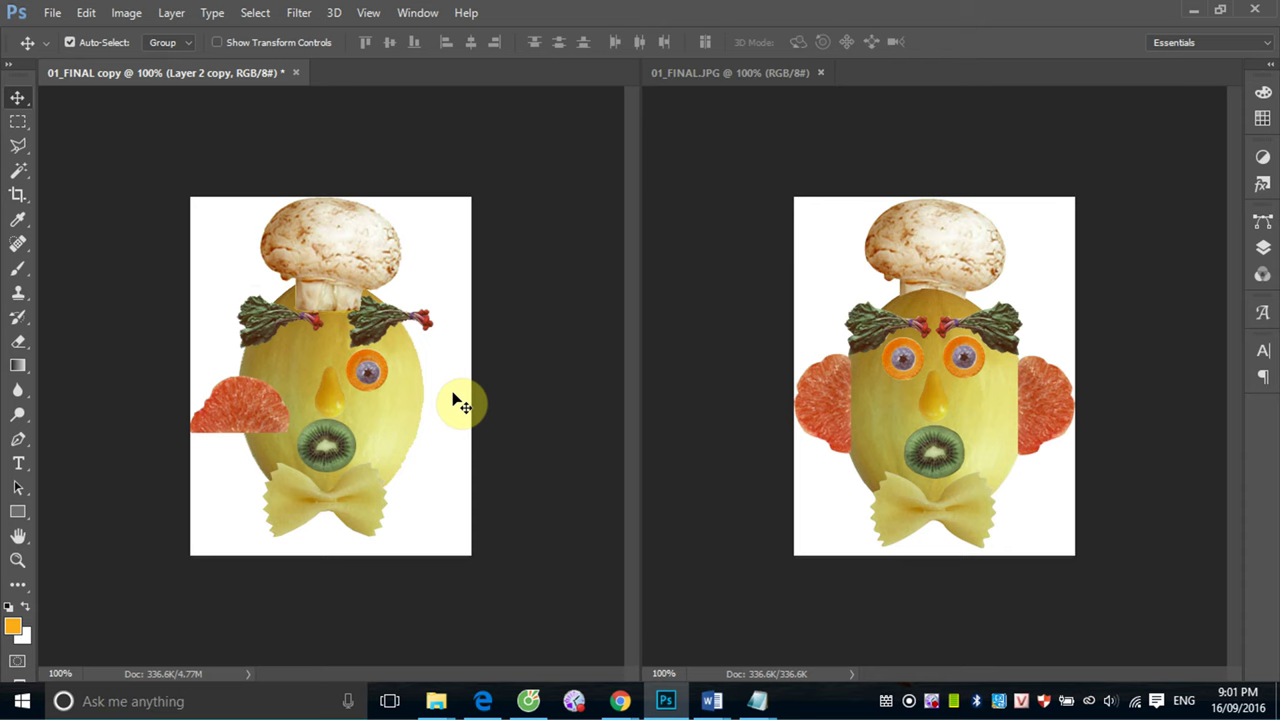
Flip the eyebrow copy horizontally and nudge it into place
{"action": "left_click", "coordinate": [86, 12]}
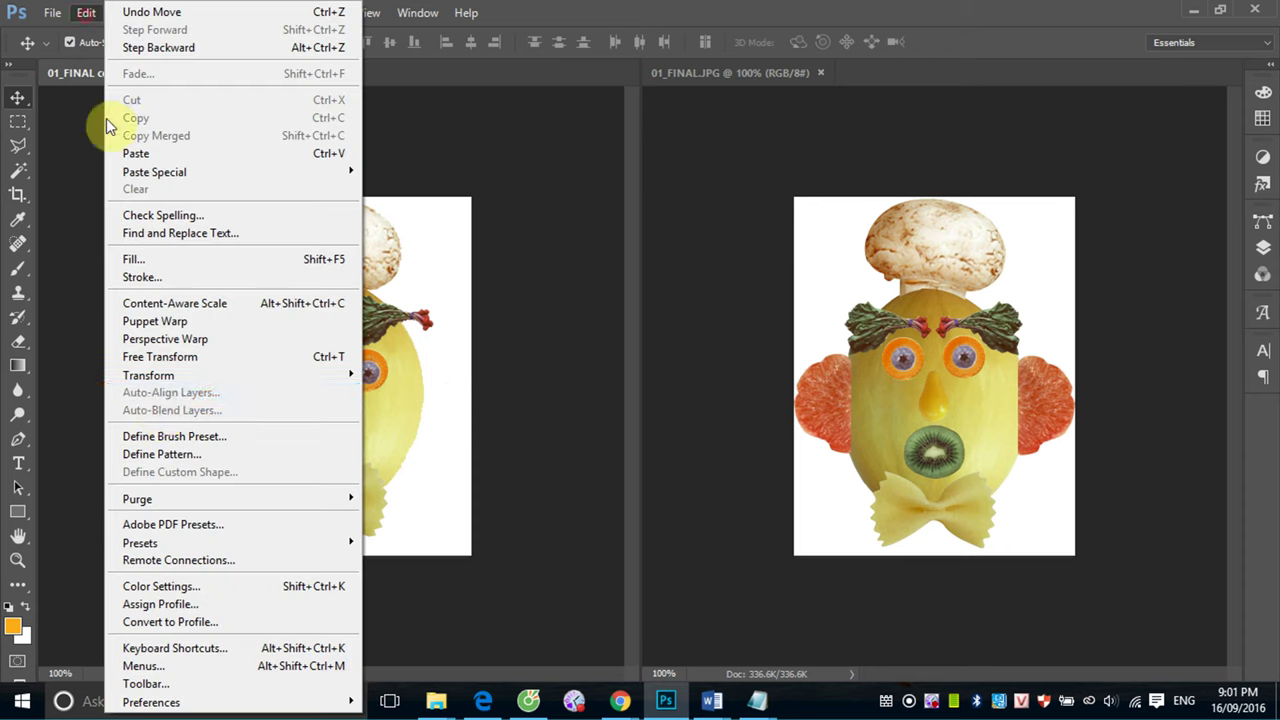
{"action": "mouse_move", "coordinate": [148, 375]}
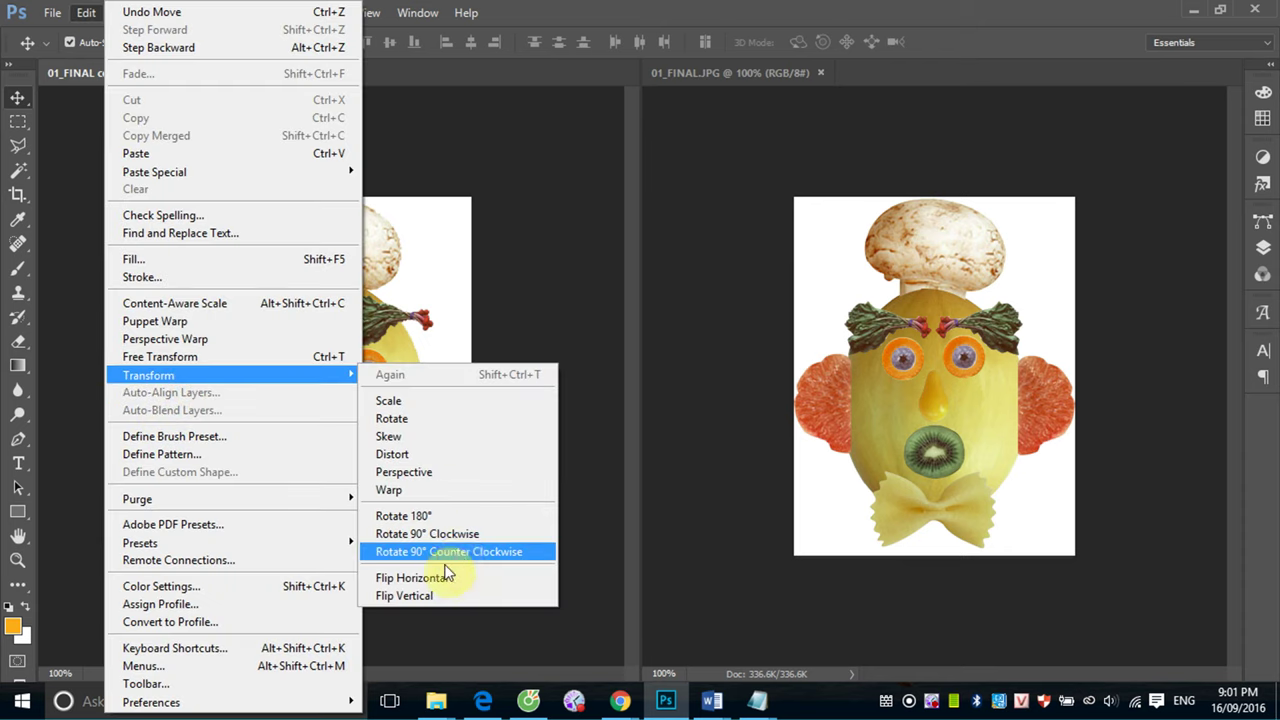
{"action": "left_click", "coordinate": [435, 580]}
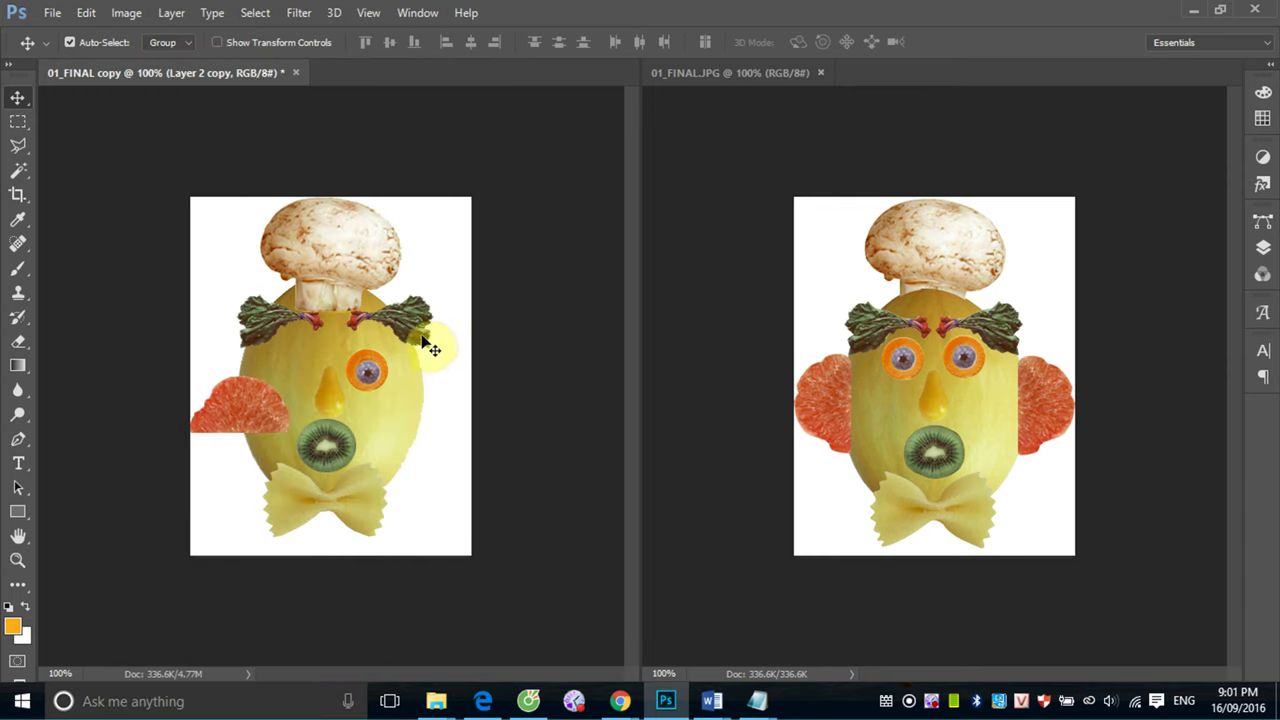
{"action": "left_click_drag", "start_coordinate": [423, 342], "coordinate": [408, 342]}
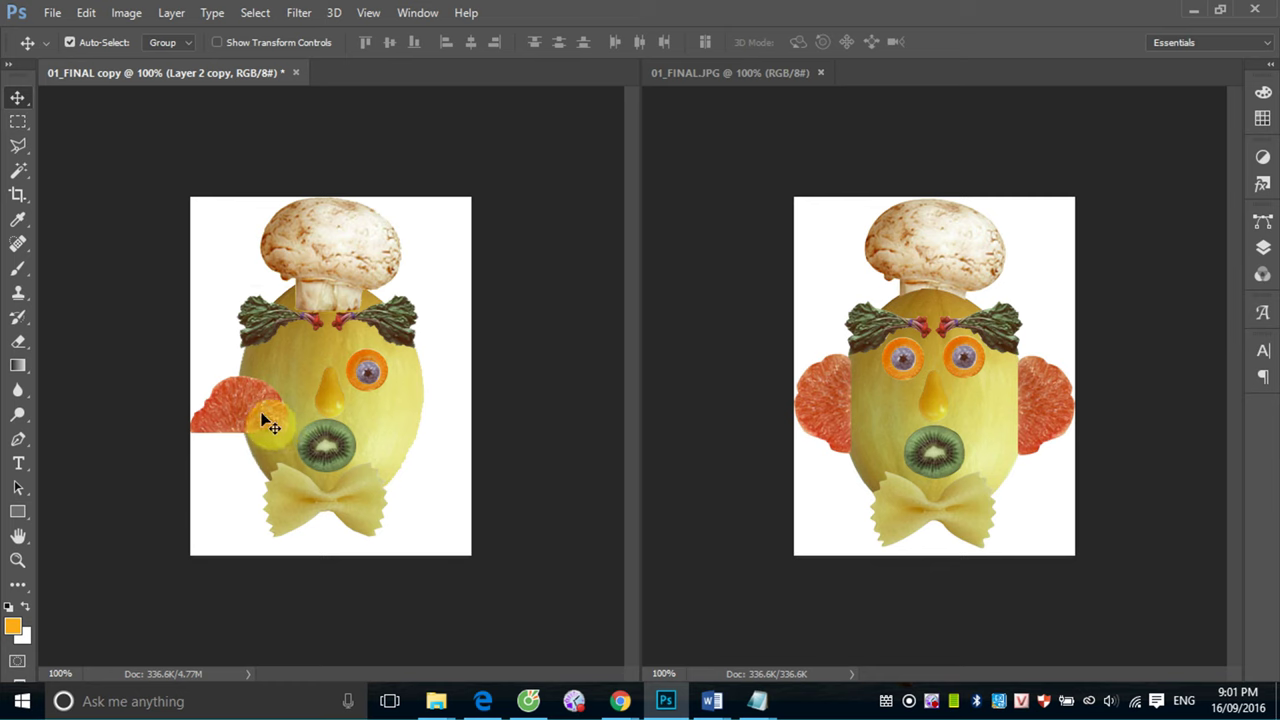
Rotate the grapefruit slice on Layer 3 90° counter-clockwise and tuck it against the head's left edge
{"action": "right_click", "coordinate": [262, 414]}
{"action": "left_click", "coordinate": [312, 427]}
{"action": "left_click_drag", "start_coordinate": [245, 405], "coordinate": [260, 383]}
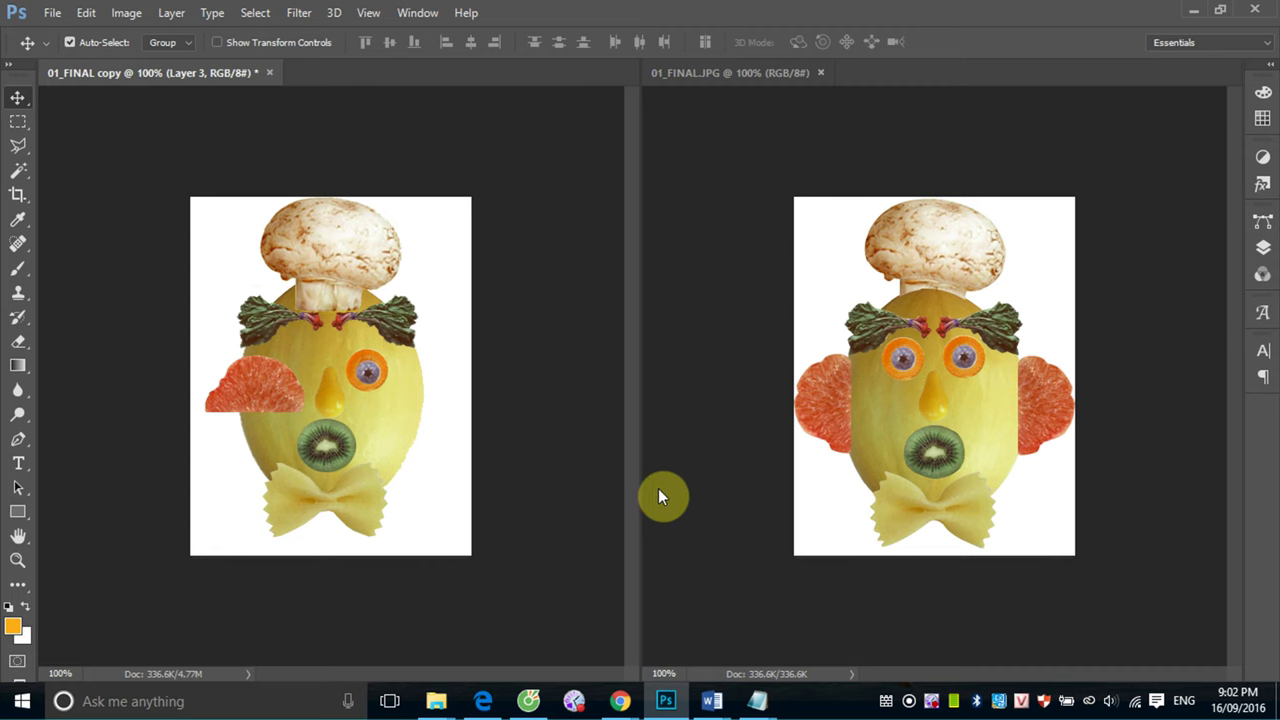
{"action": "left_click", "coordinate": [85, 14]}
{"action": "mouse_move", "coordinate": [148, 375]}
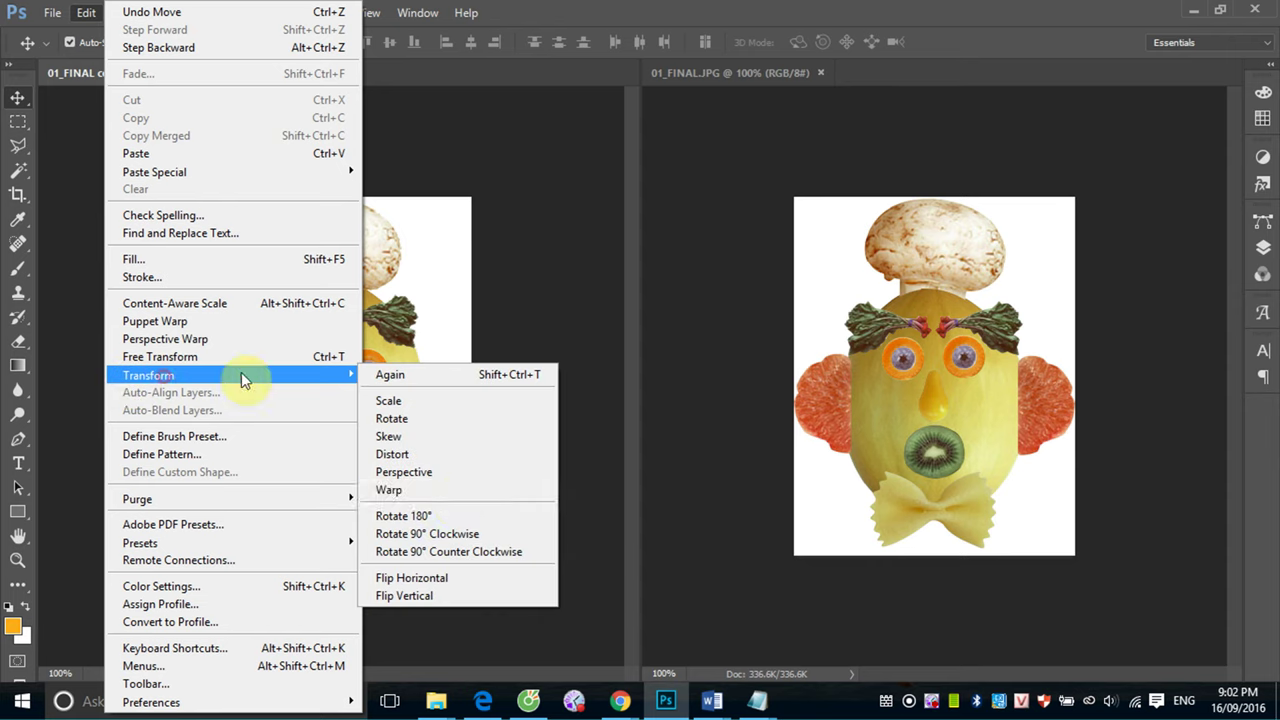
{"action": "left_click", "coordinate": [432, 551]}
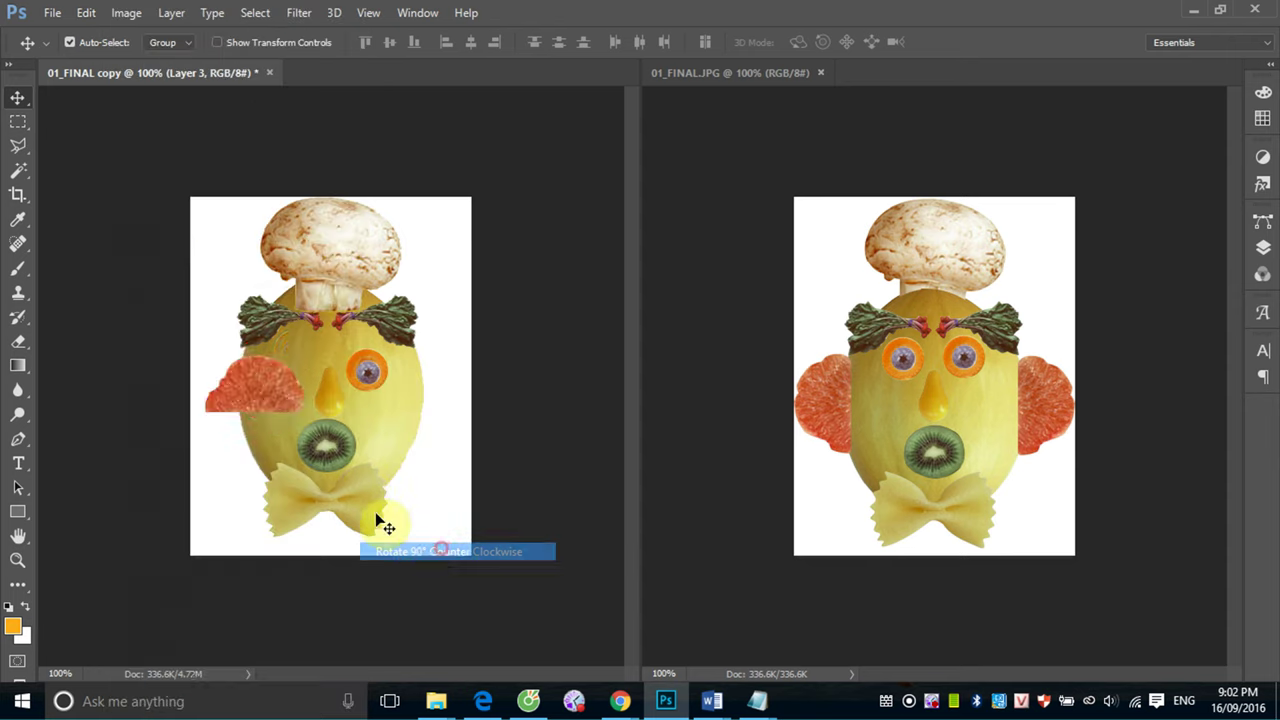
{"action": "left_click_drag", "start_coordinate": [265, 400], "coordinate": [227, 400]}
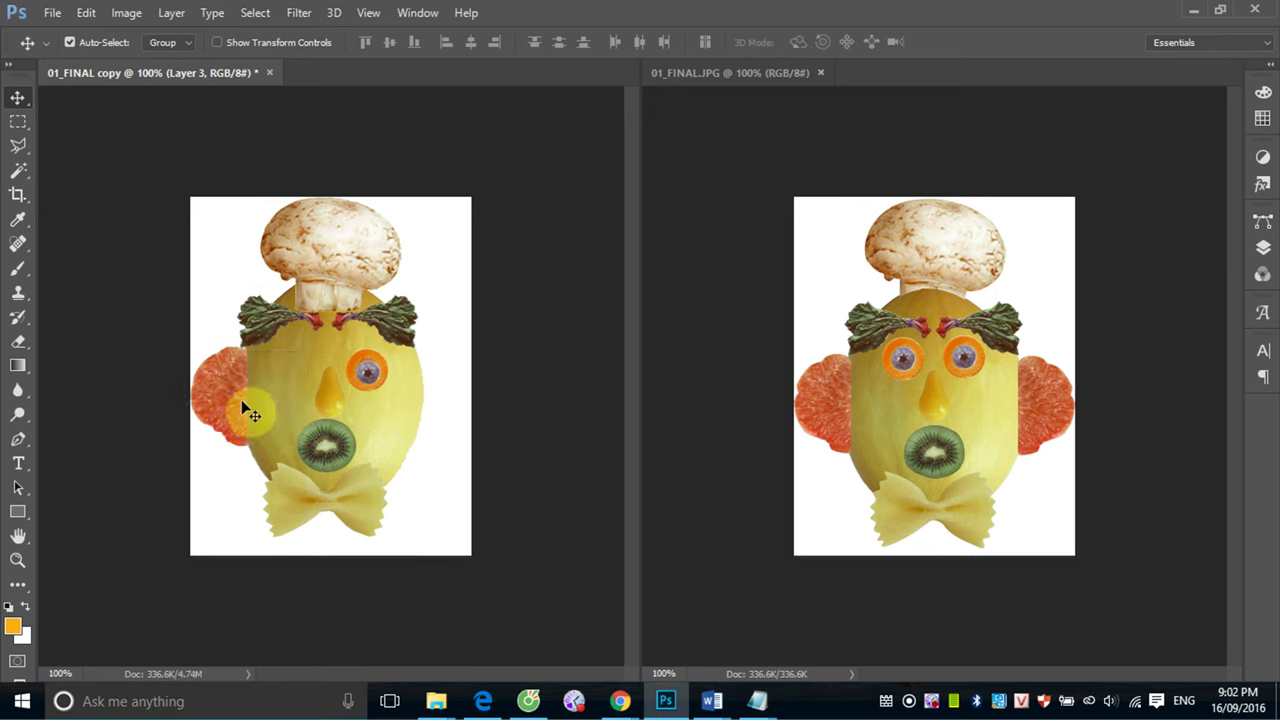
Copy the grapefruit to the head's right side, flip it horizontally, and shift it outward
{"action": "left_click_drag", "start_coordinate": [240, 405], "coordinate": [437, 404]}
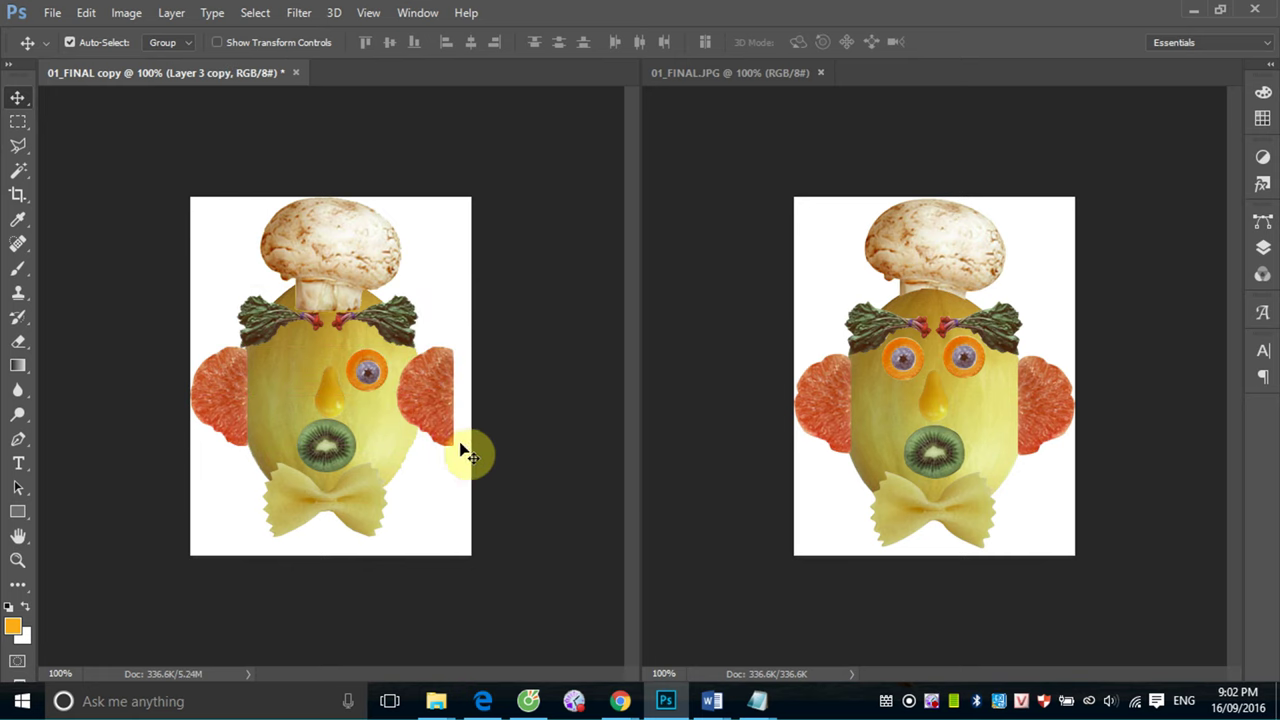
{"action": "left_click", "coordinate": [86, 12]}
{"action": "mouse_move", "coordinate": [148, 375]}
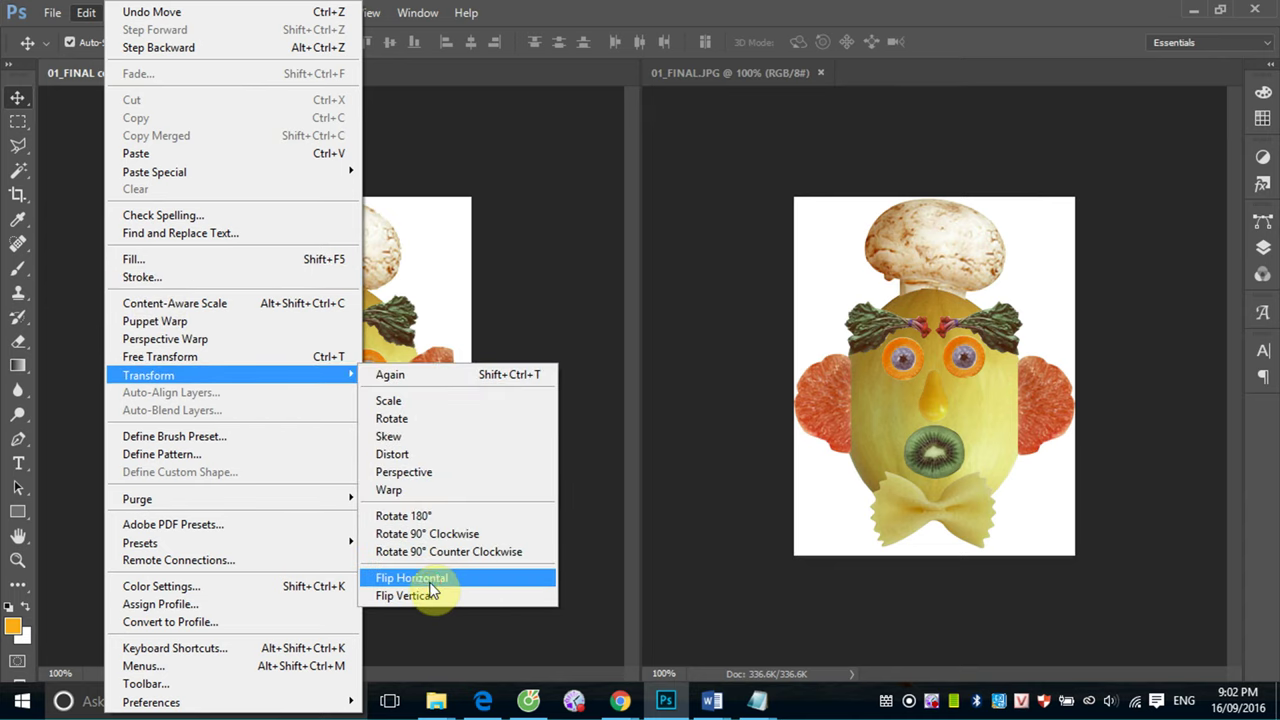
{"action": "left_click", "coordinate": [430, 578]}
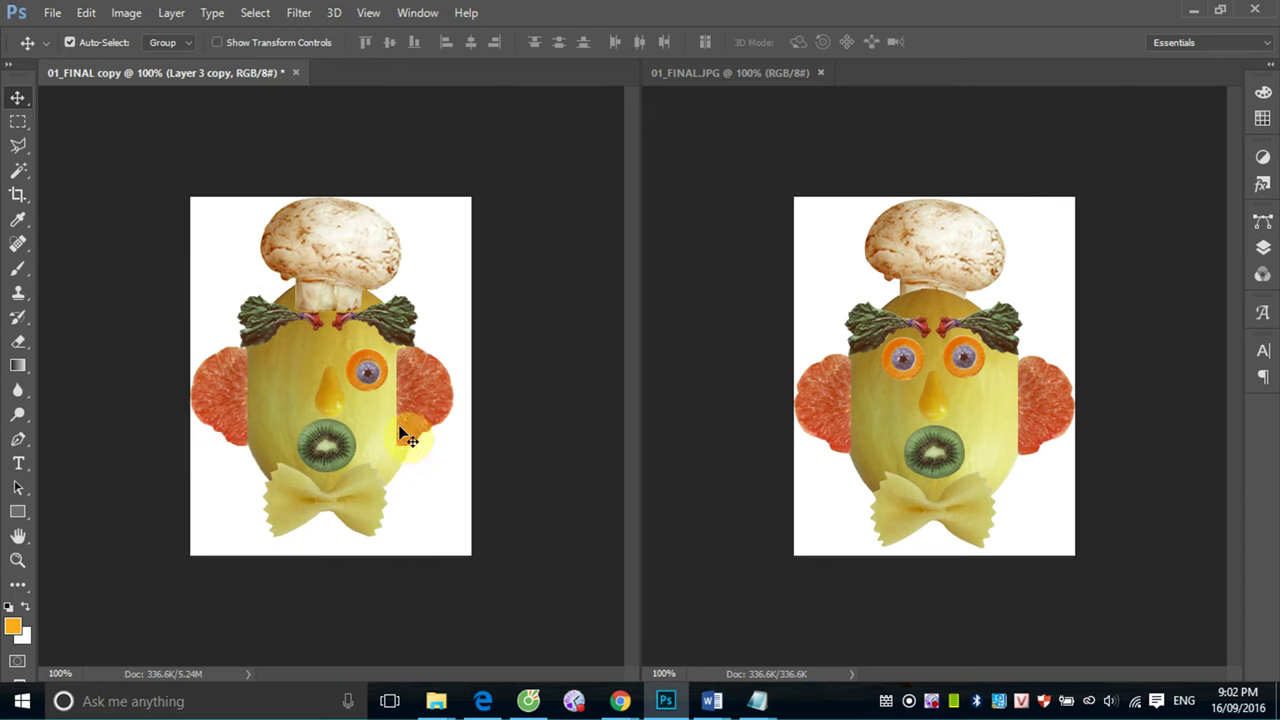
{"action": "right_click", "coordinate": [418, 418]}
{"action": "left_click", "coordinate": [469, 428]}
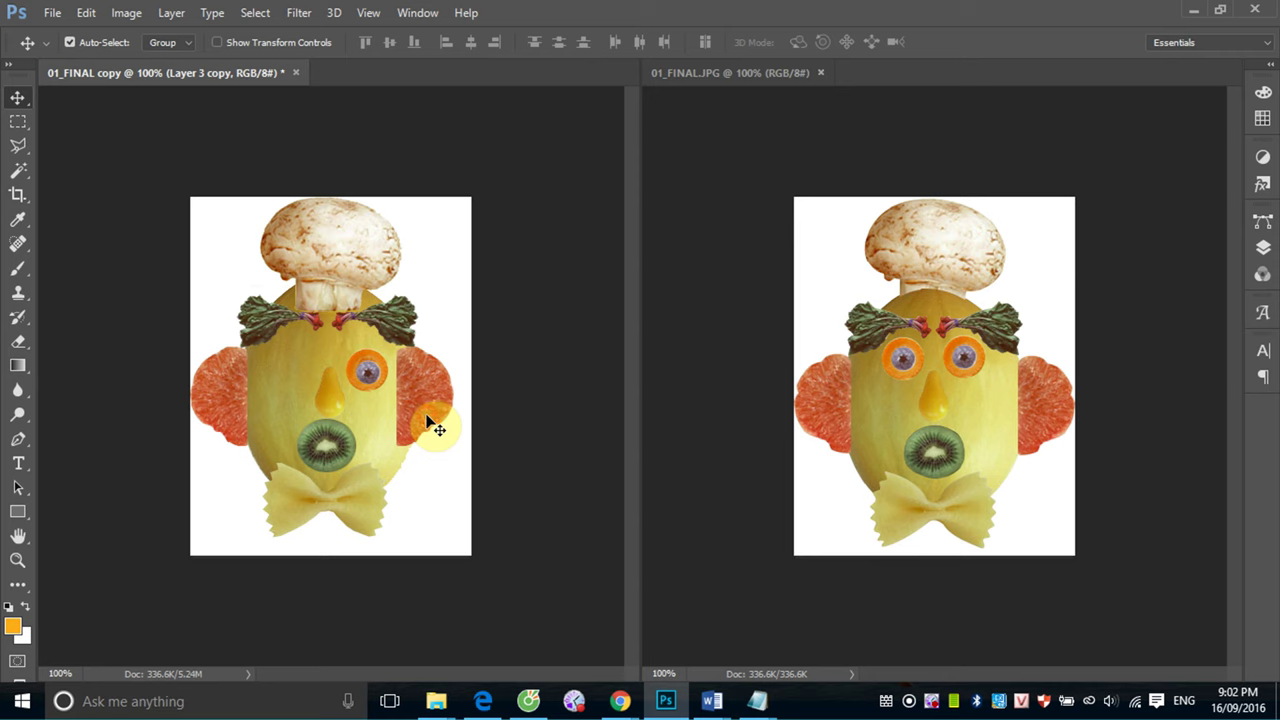
{"action": "left_click_drag", "start_coordinate": [427, 428], "coordinate": [437, 423]}
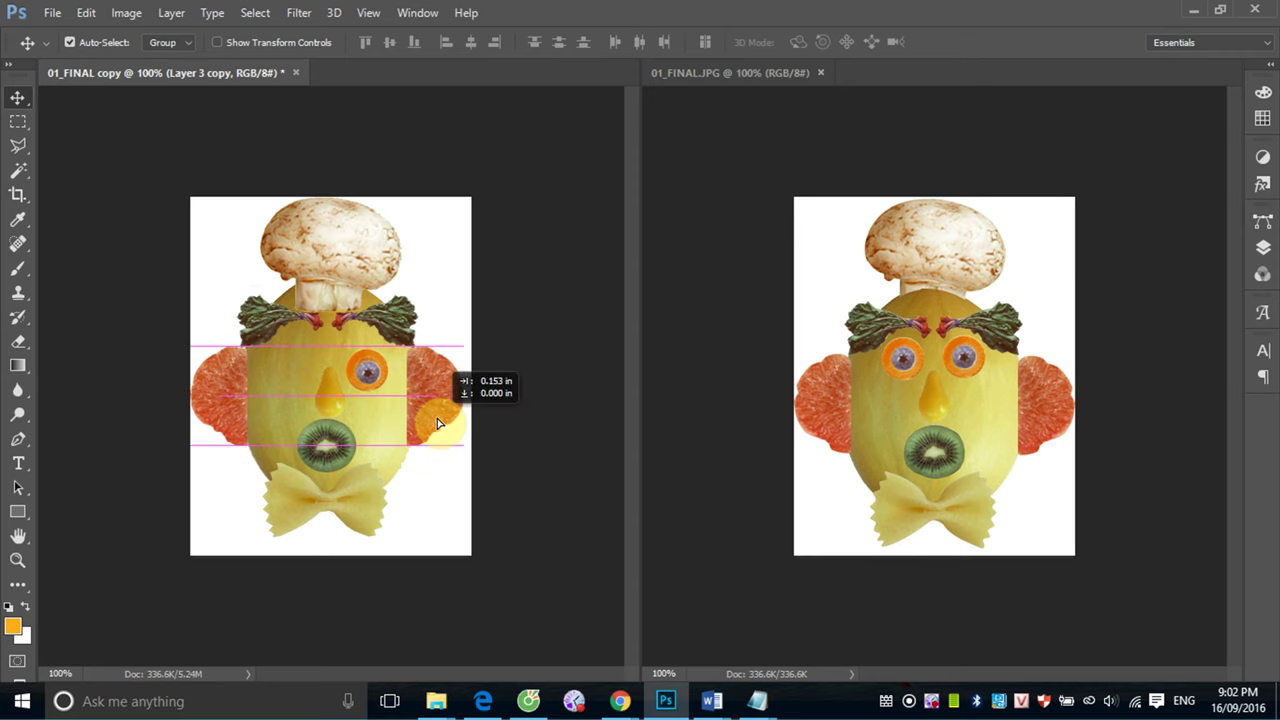
Zoom in on the eyes and centre the Layer 6 blueberry pupil on the orange ring
{"action": "left_click", "coordinate": [205, 269], "text": "ctrl"}
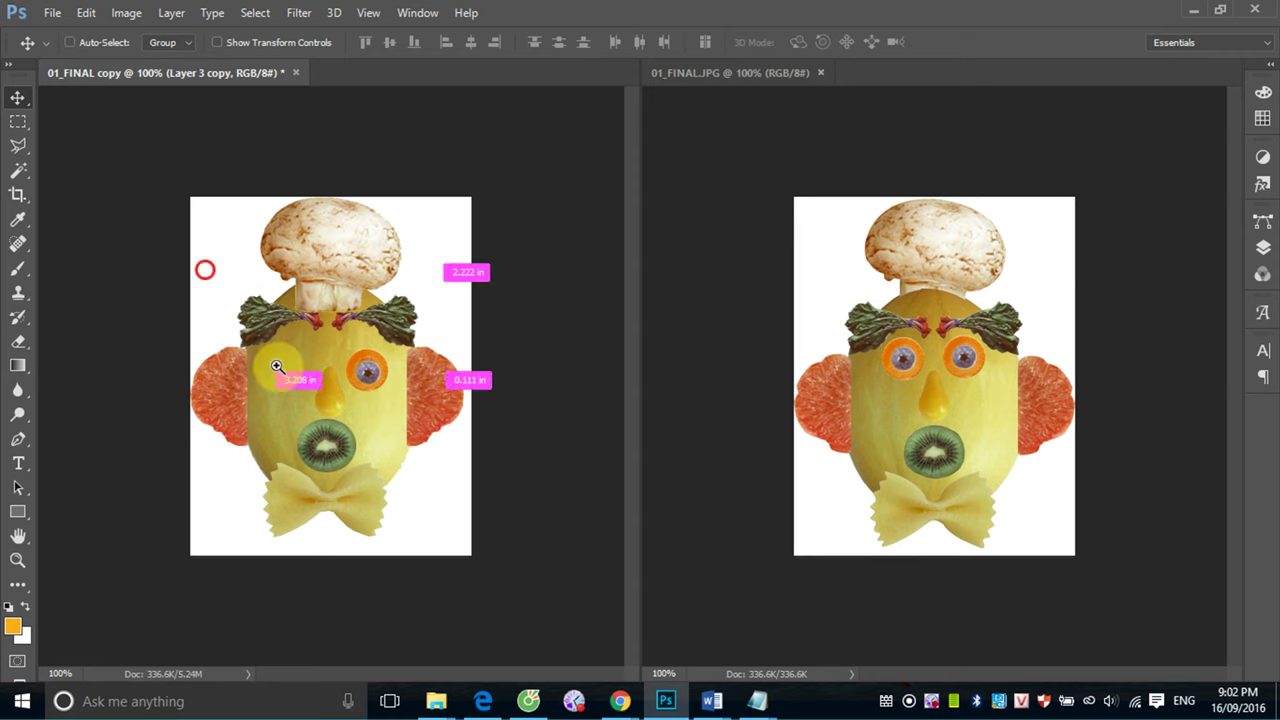
{"action": "left_click_drag", "start_coordinate": [277, 366], "coordinate": [523, 531]}
{"action": "right_click", "coordinate": [404, 312]}
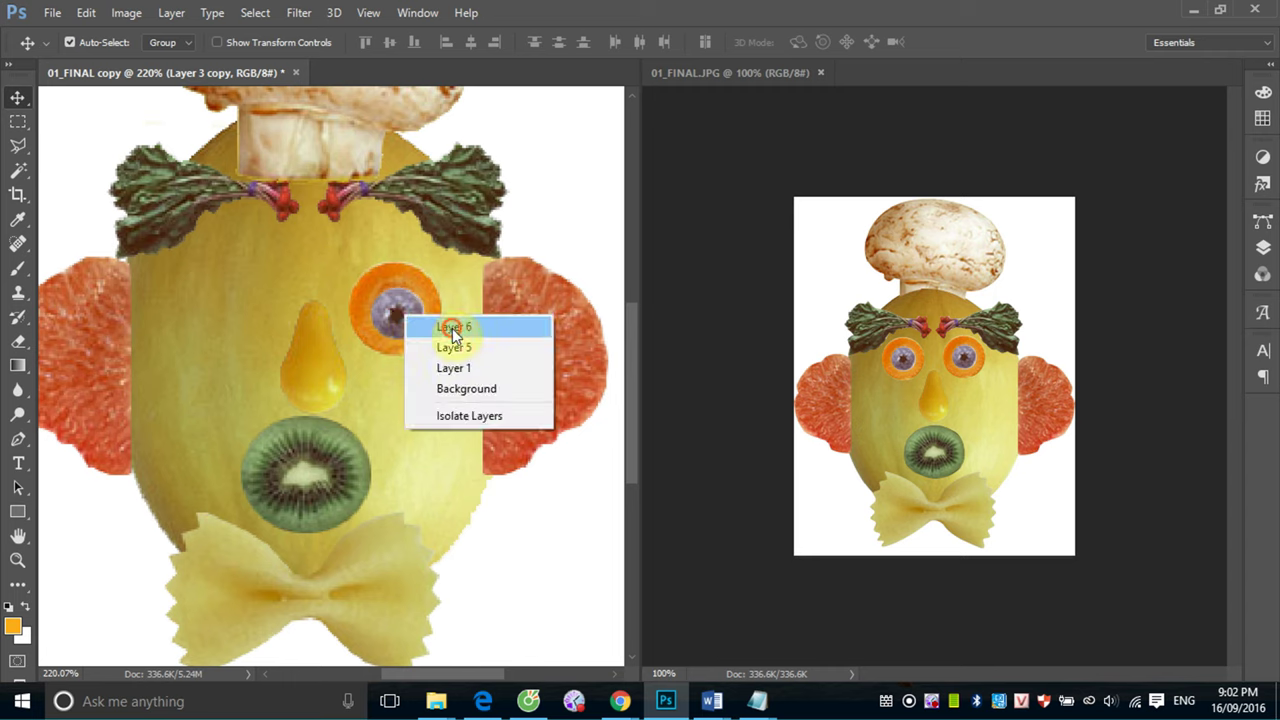
{"action": "left_click", "coordinate": [452, 333]}
{"action": "mouse_move", "coordinate": [412, 330]}
{"action": "left_mouse_down"}
{"action": "mouse_move", "coordinate": [397, 307]}
{"action": "mouse_move", "coordinate": [411, 333]}
{"action": "left_mouse_up"}
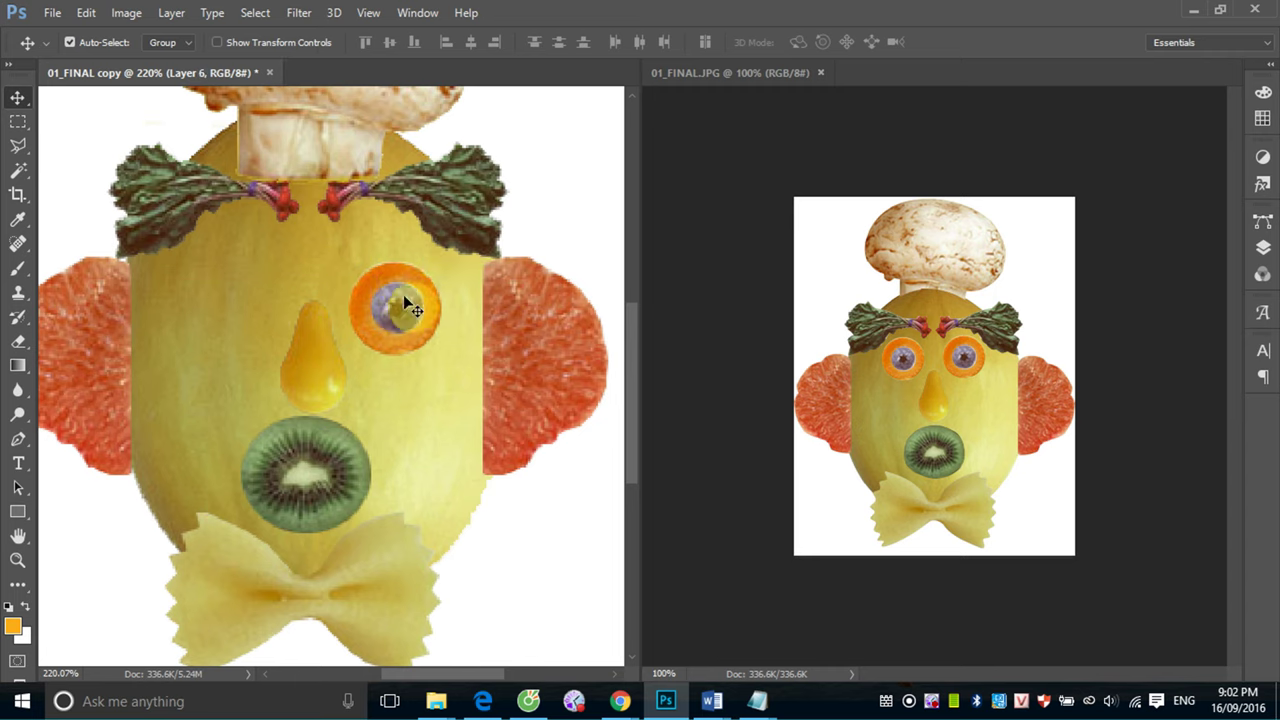
{"action": "left_click_drag", "start_coordinate": [406, 288], "coordinate": [395, 316]}
{"action": "right_click", "coordinate": [400, 316]}
{"action": "left_click", "coordinate": [443, 323]}
Move the Layer 5 orange eye to the face's left side and Alt-drag a level copy to the right
{"action": "right_click", "coordinate": [384, 270]}
{"action": "left_click", "coordinate": [423, 282]}
{"action": "mouse_move", "coordinate": [344, 305]}
{"action": "left_mouse_down"}
{"action": "mouse_move", "coordinate": [219, 282]}
{"action": "mouse_move", "coordinate": [250, 280]}
{"action": "mouse_move", "coordinate": [249, 301]}
{"action": "left_mouse_up"}
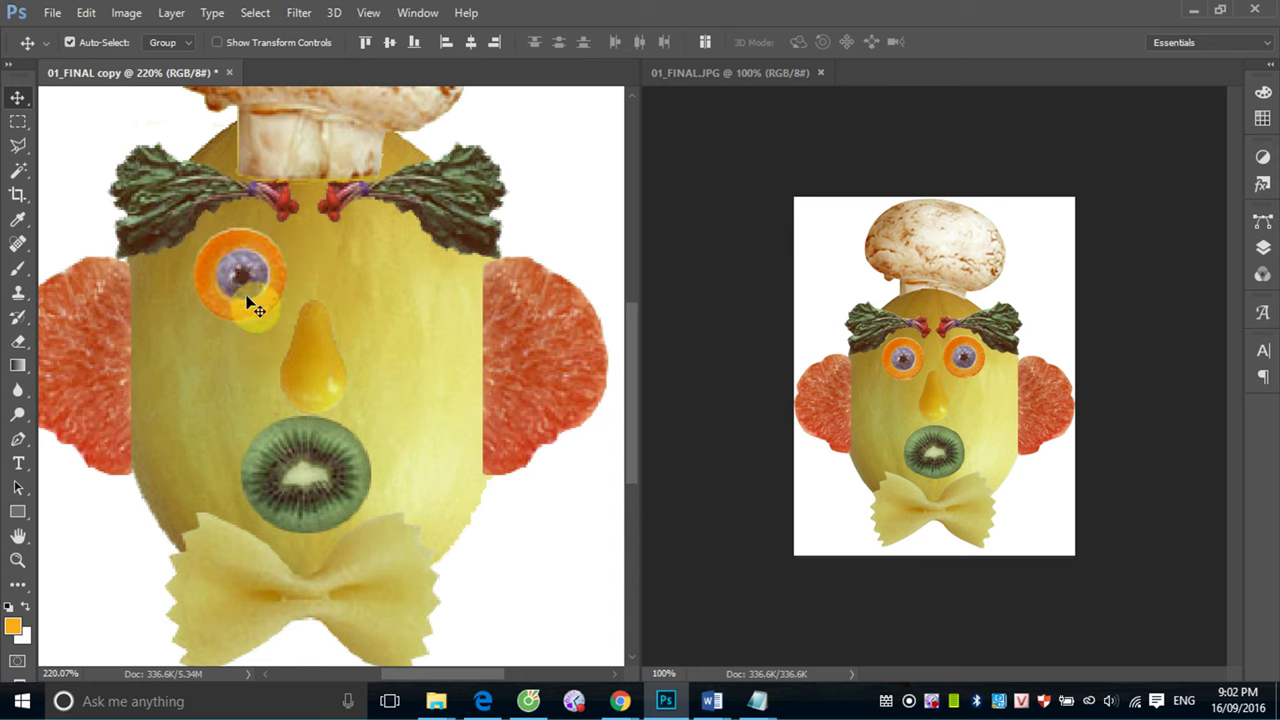
{"action": "left_click_drag", "start_coordinate": [250, 285], "coordinate": [385, 285]}
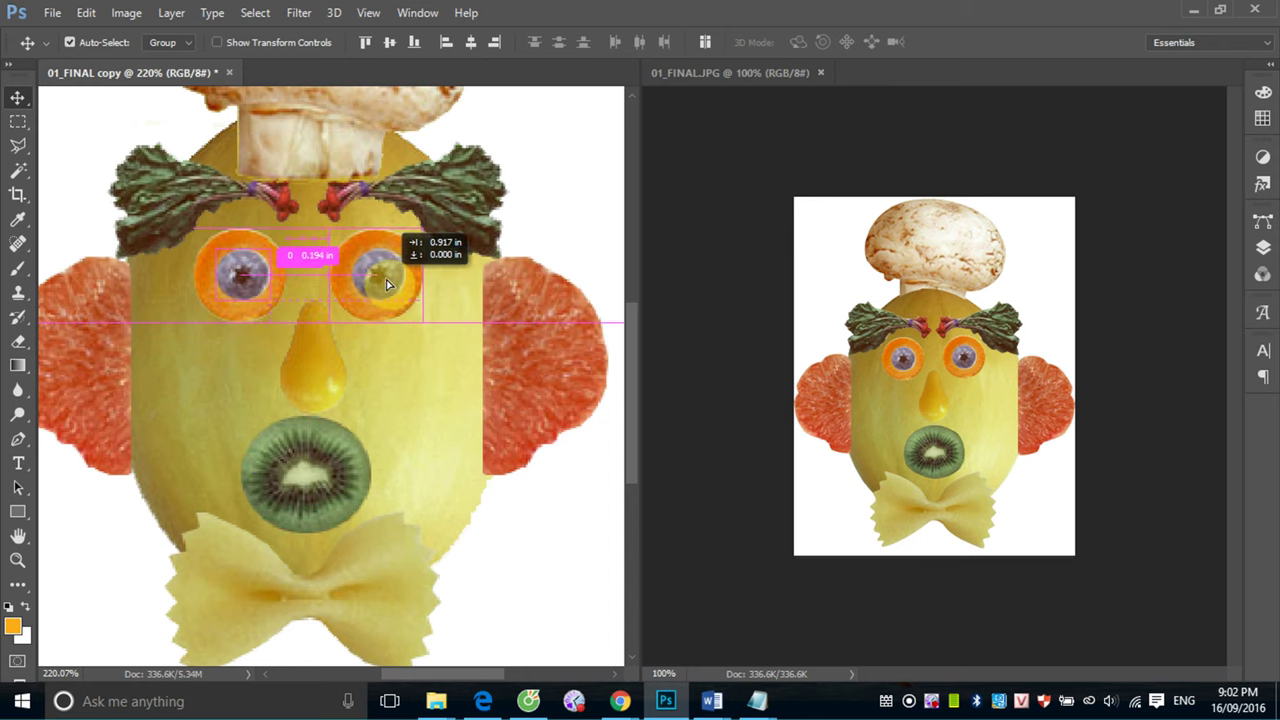
{"action": "left_click_drag", "start_coordinate": [385, 285], "coordinate": [400, 281]}
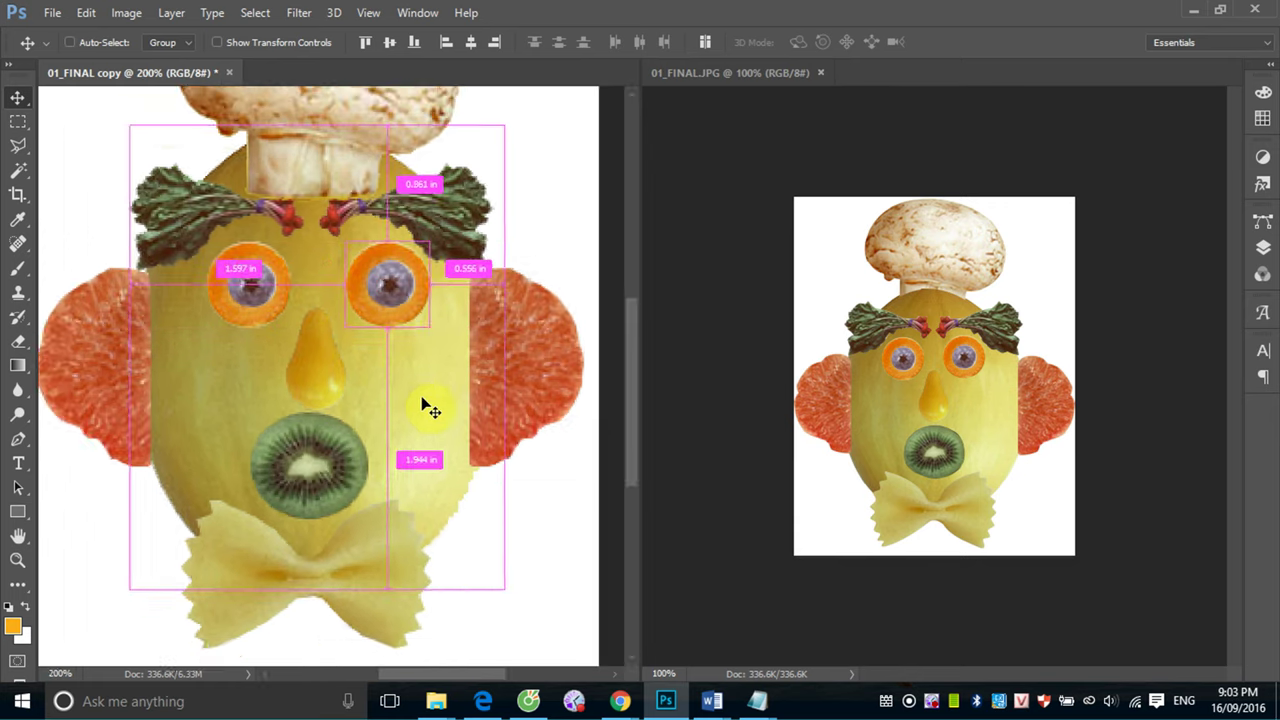
{"action": "key", "text": "ctrl+minus"}
{"action": "key", "text": "ctrl+minus"}
{"action": "key", "text": "ctrl+minus"}
{"action": "left_click_drag", "start_coordinate": [206, 246], "coordinate": [486, 500]}
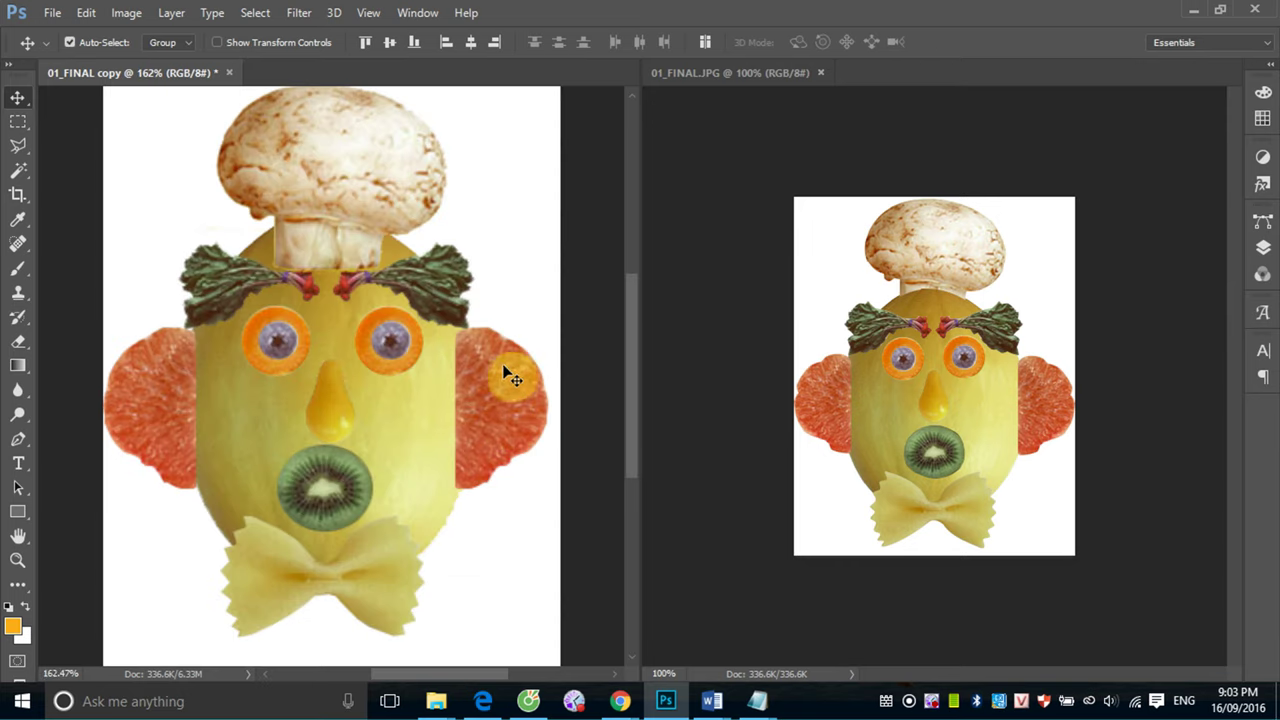
Switch the Layers panel to larger layer thumbnails through Panel Options
{"action": "left_click", "coordinate": [1262, 248]}
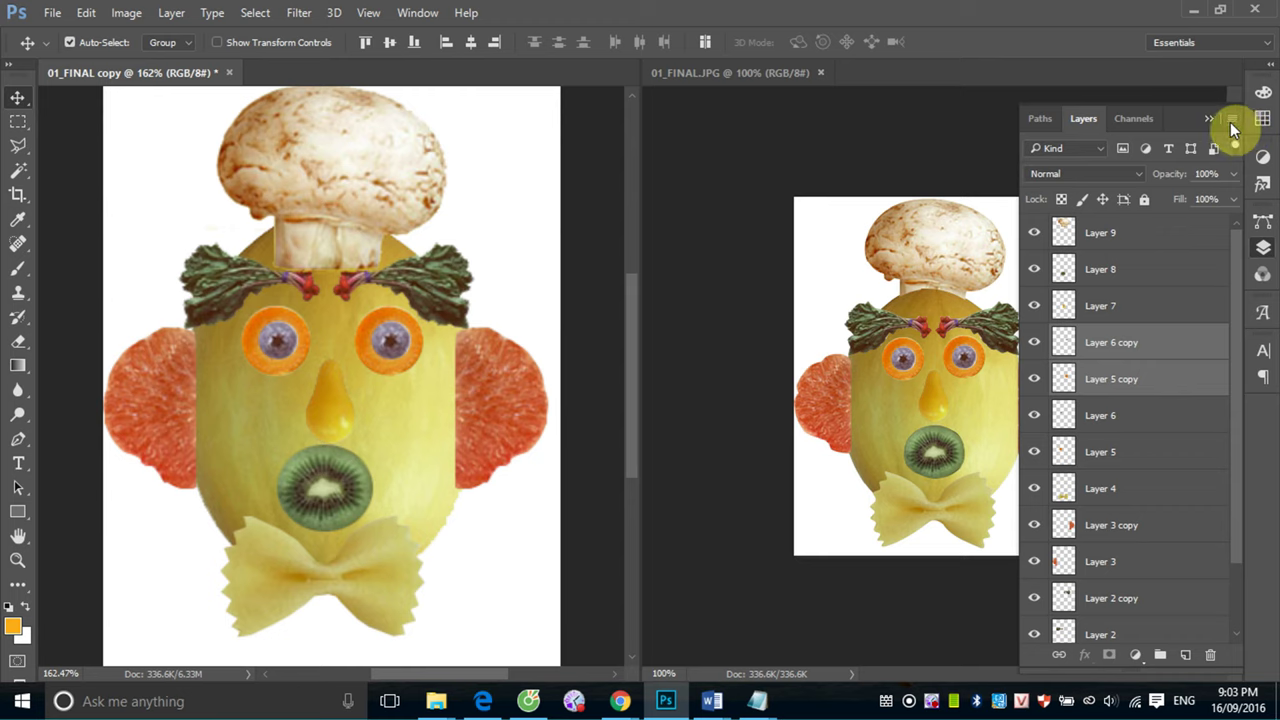
{"action": "left_click", "coordinate": [1233, 119]}
{"action": "left_click", "coordinate": [961, 646]}
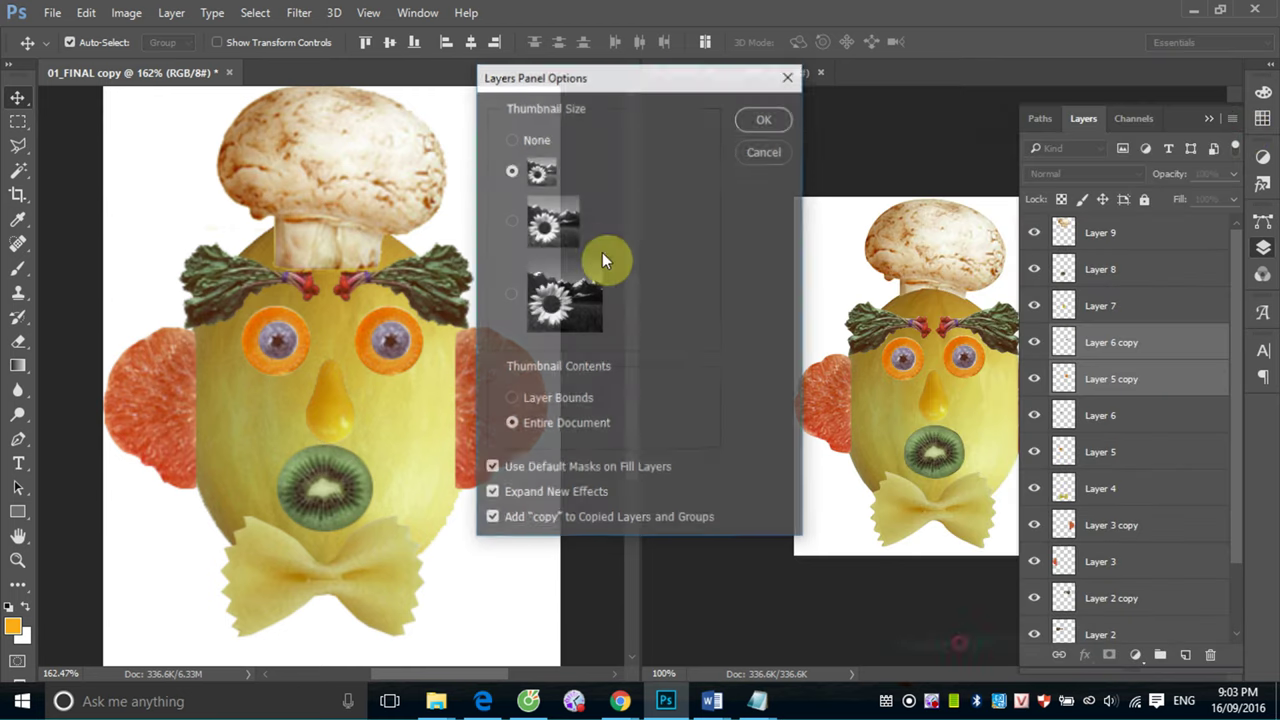
{"action": "left_click", "coordinate": [764, 122]}
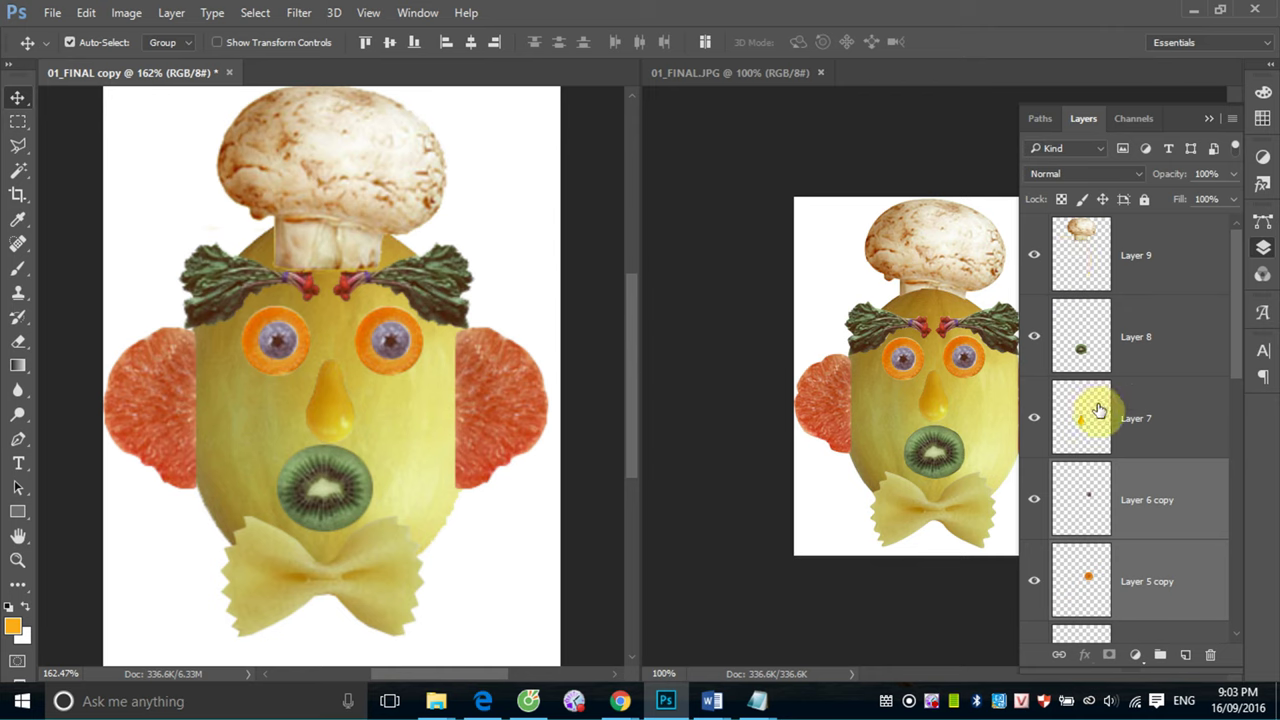
Try dragging Layer 7 above Layer 8 in the layer stack
{"action": "mouse_move", "coordinate": [1098, 410]}
{"action": "left_mouse_down"}
{"action": "mouse_move", "coordinate": [1093, 371]}
{"action": "mouse_move", "coordinate": [1097, 400]}
{"action": "left_mouse_up"}
{"action": "mouse_move", "coordinate": [1097, 407]}
{"action": "left_mouse_down"}
{"action": "mouse_move", "coordinate": [1097, 293]}
{"action": "mouse_move", "coordinate": [1116, 309]}
{"action": "left_mouse_up"}
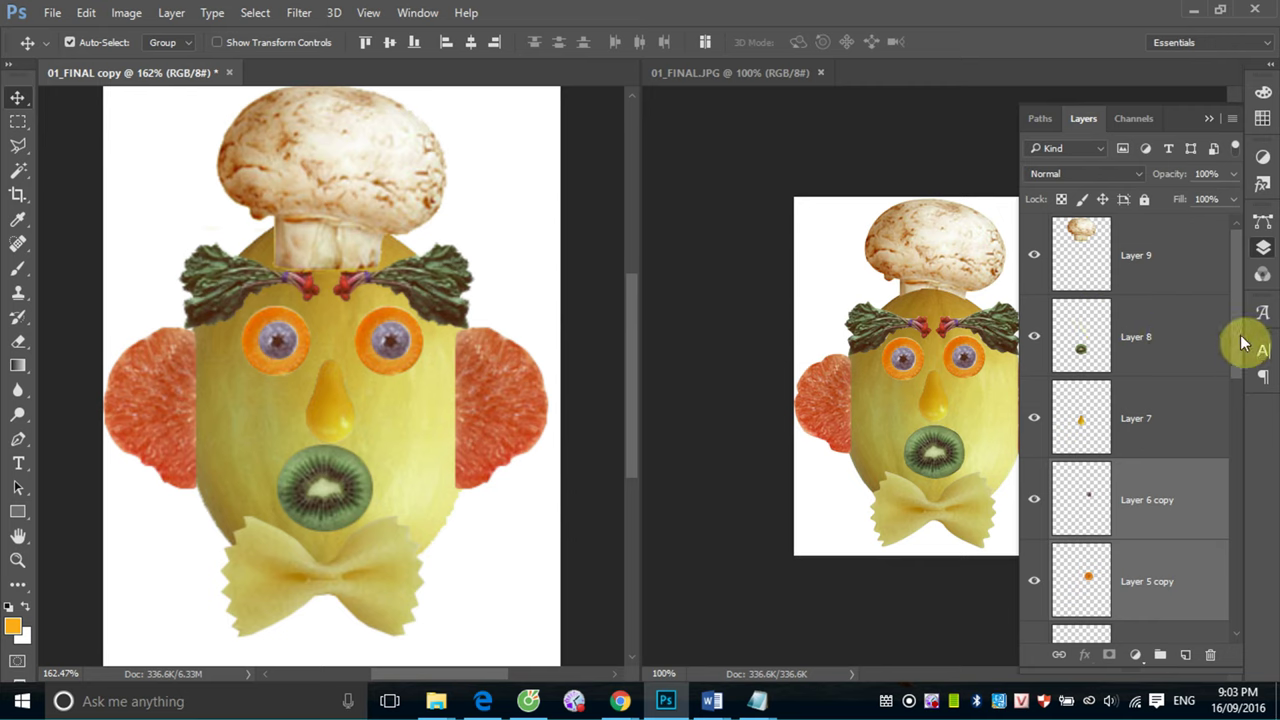
{"action": "mouse_move", "coordinate": [1246, 337]}
{"action": "left_mouse_down"}
{"action": "mouse_move", "coordinate": [1248, 537]}
{"action": "mouse_move", "coordinate": [1257, 517]}
{"action": "mouse_move", "coordinate": [1268, 610]}
{"action": "left_mouse_up"}
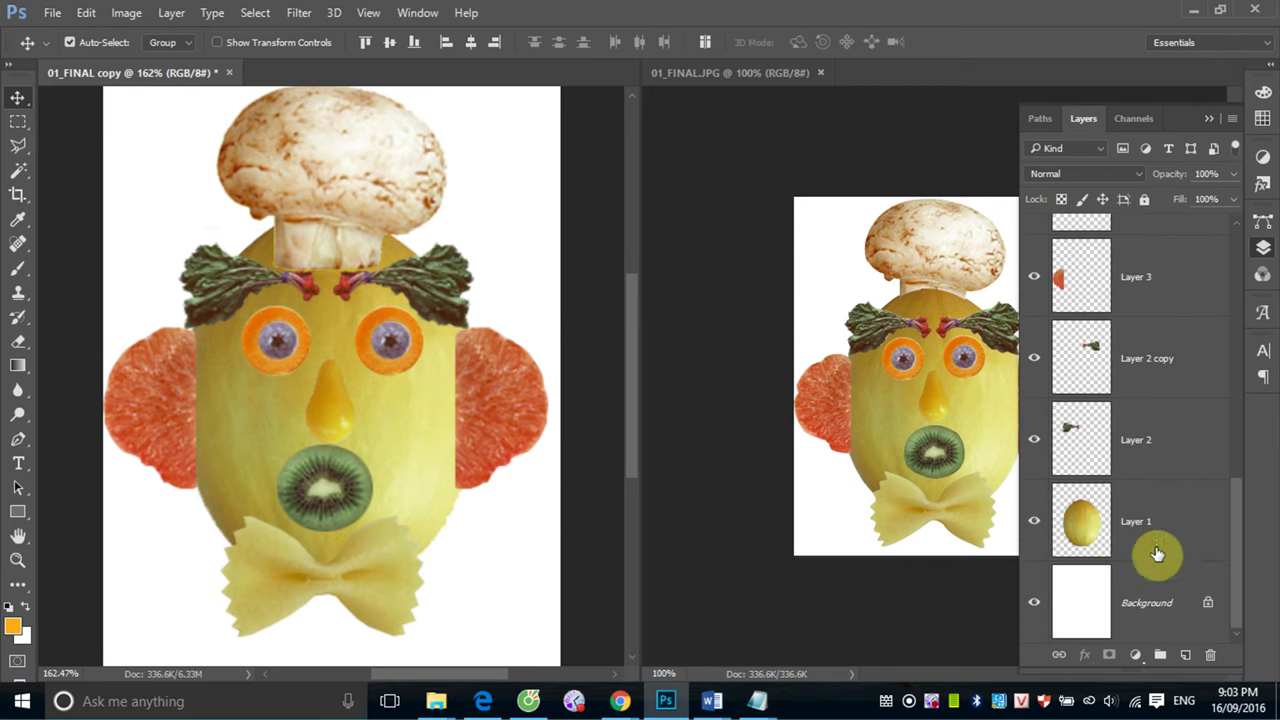
Reposition the Layer 1 lemon head slightly to the left
{"action": "left_click", "coordinate": [1140, 526]}
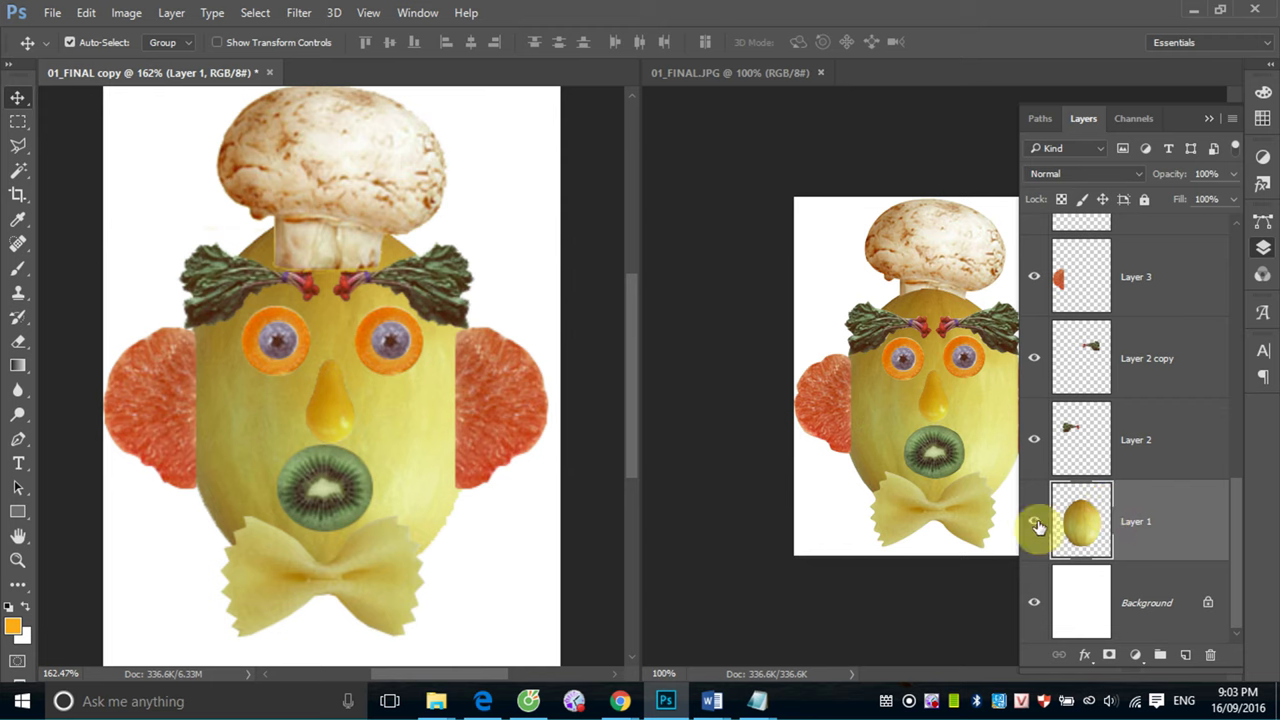
{"action": "right_click", "coordinate": [400, 424]}
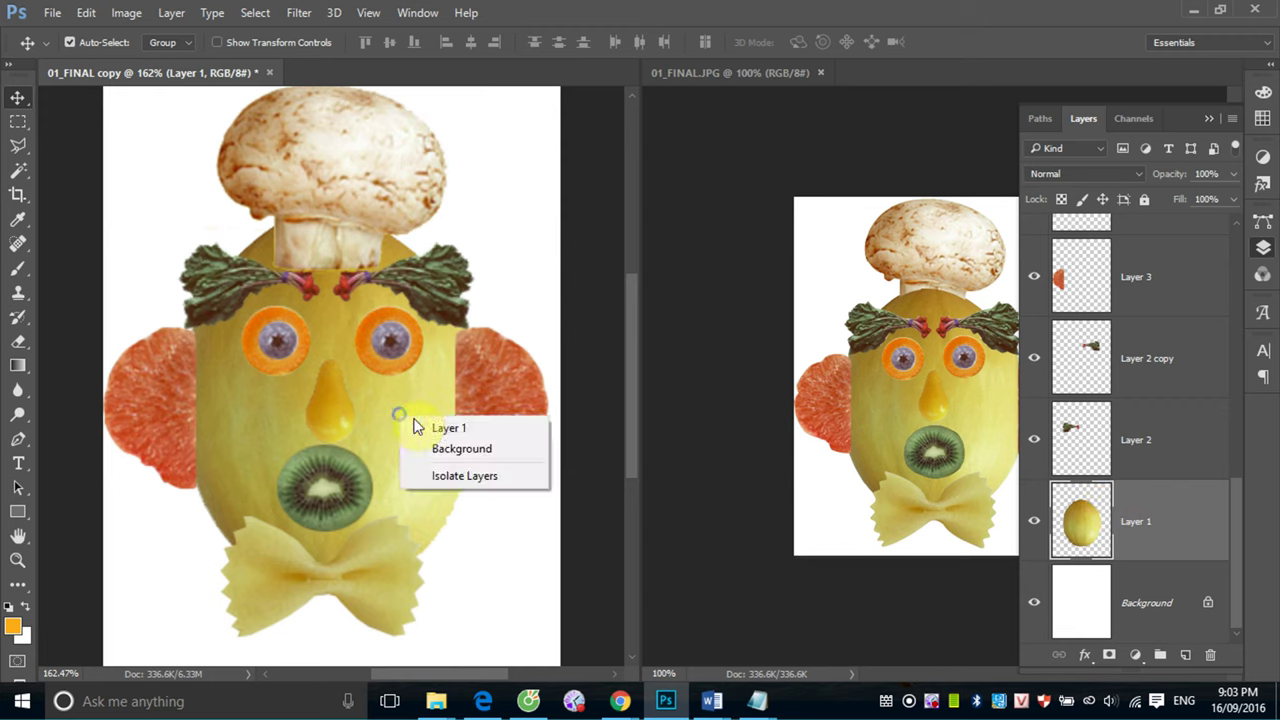
{"action": "left_click", "coordinate": [440, 424]}
{"action": "mouse_move", "coordinate": [403, 420]}
{"action": "left_mouse_down"}
{"action": "mouse_move", "coordinate": [401, 433]}
{"action": "mouse_move", "coordinate": [391, 424]}
{"action": "left_mouse_up"}
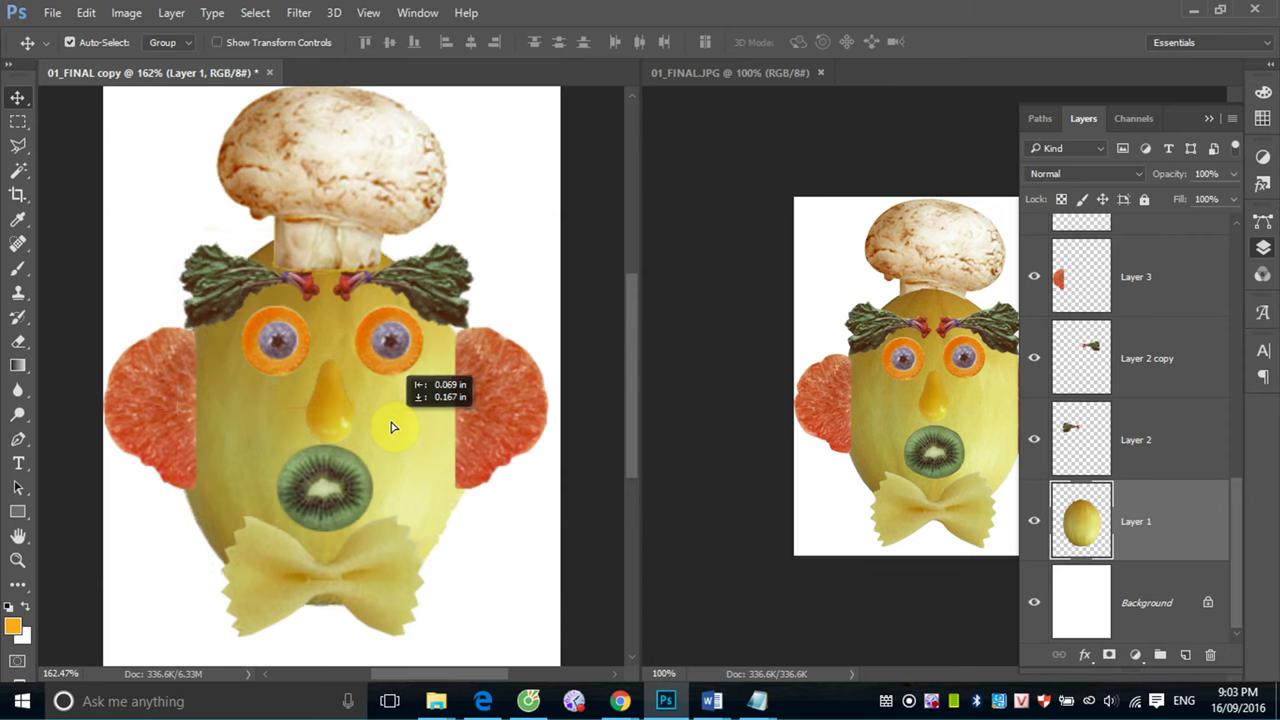
Move the pasta bow tie lower on the face
{"action": "right_click", "coordinate": [375, 551]}
{"action": "left_click", "coordinate": [392, 565]}
{"action": "left_click_drag", "start_coordinate": [386, 559], "coordinate": [379, 619]}
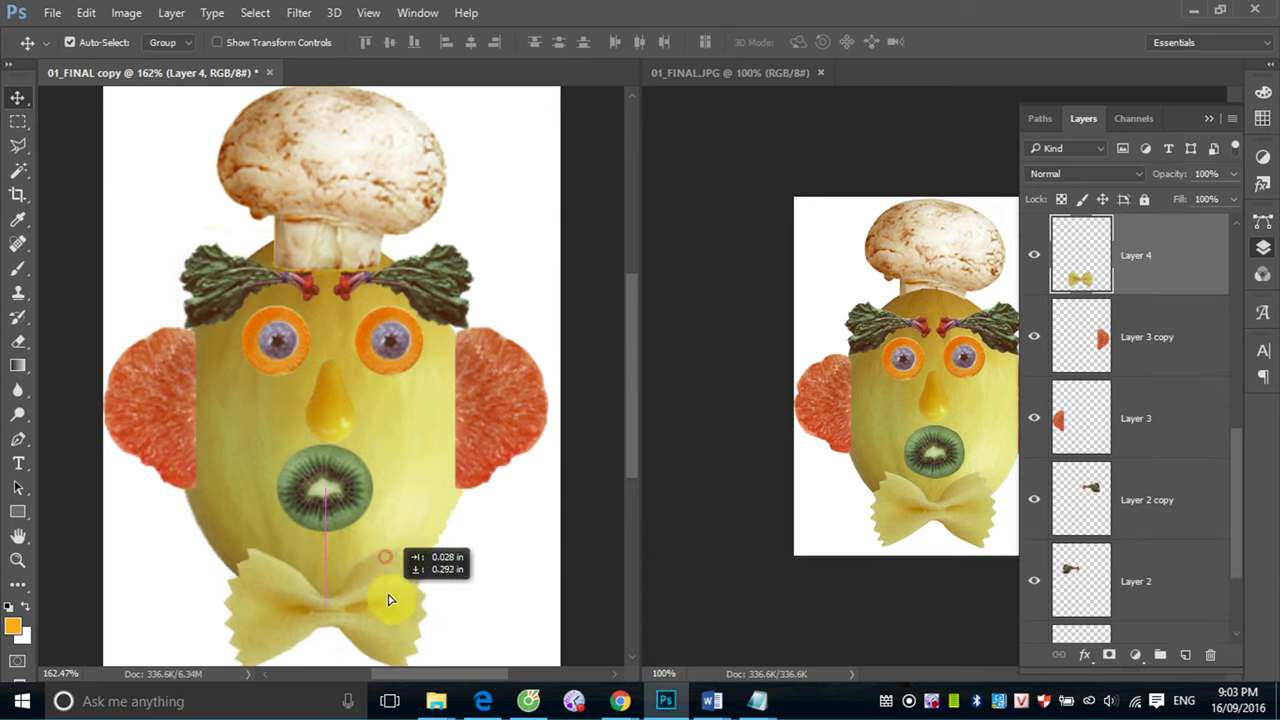
{"action": "left_click_drag", "start_coordinate": [381, 606], "coordinate": [381, 606]}
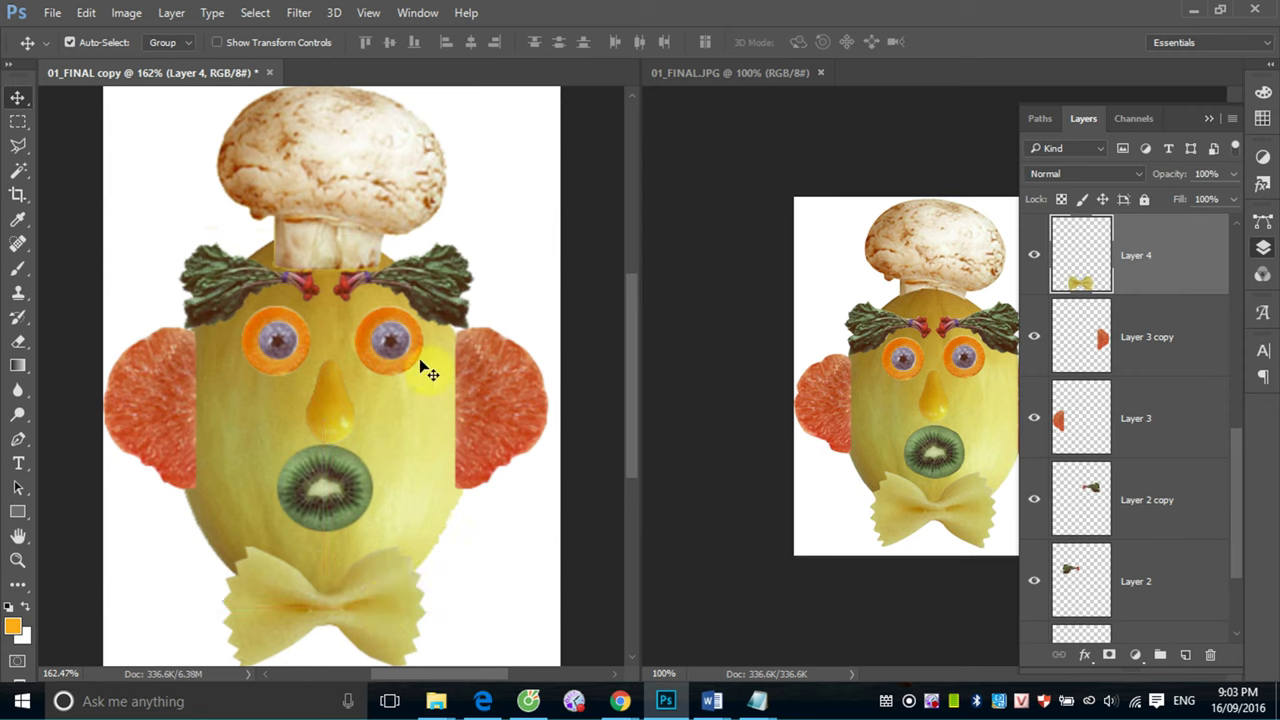
Select Layer 3 and Layer 3 copy and drag both grapefruit ears lower
{"action": "left_click", "coordinate": [1168, 357]}
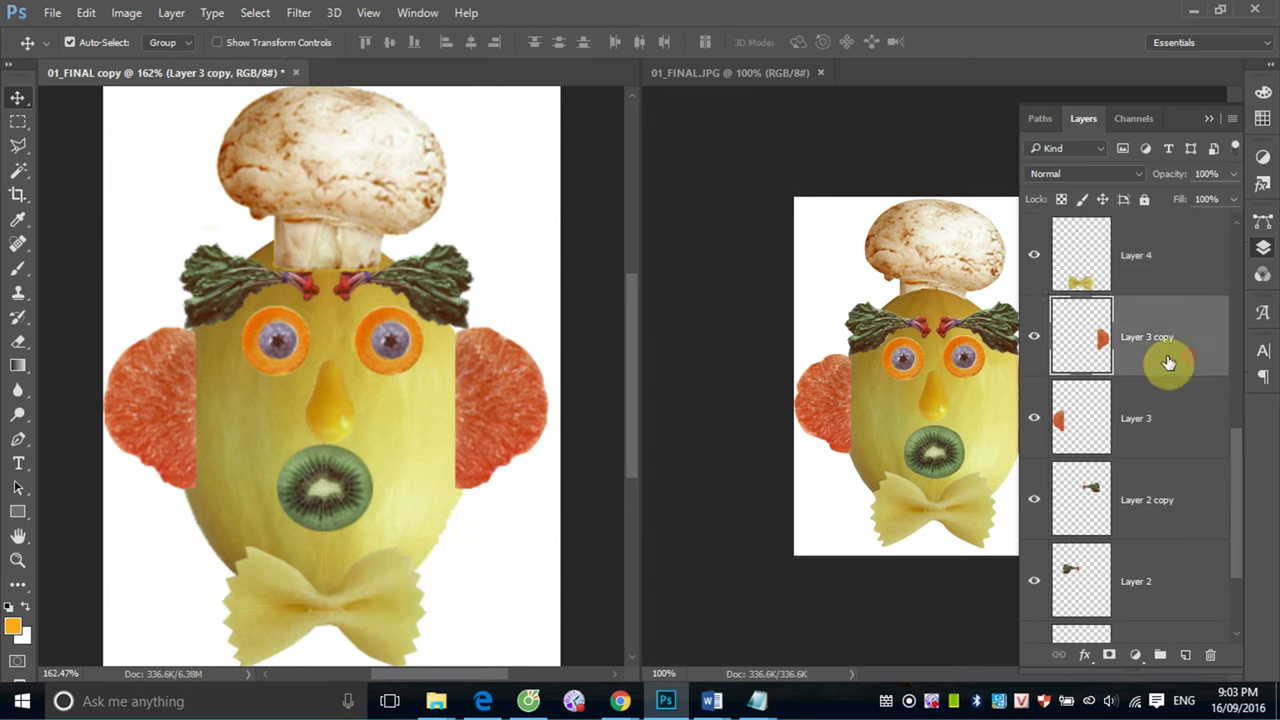
{"action": "left_click", "coordinate": [1150, 410], "text": "ctrl"}
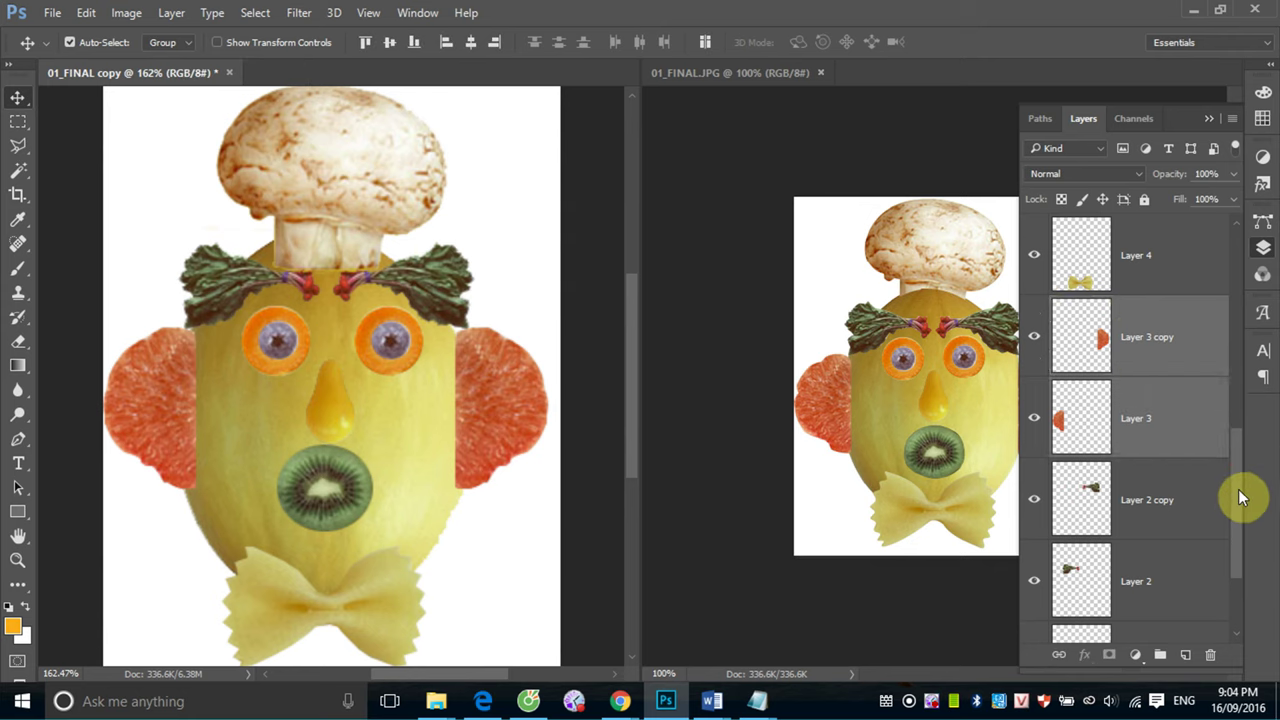
{"action": "left_click_drag", "start_coordinate": [1238, 489], "coordinate": [1237, 523]}
{"action": "left_click_drag", "start_coordinate": [1157, 329], "coordinate": [1152, 585]}
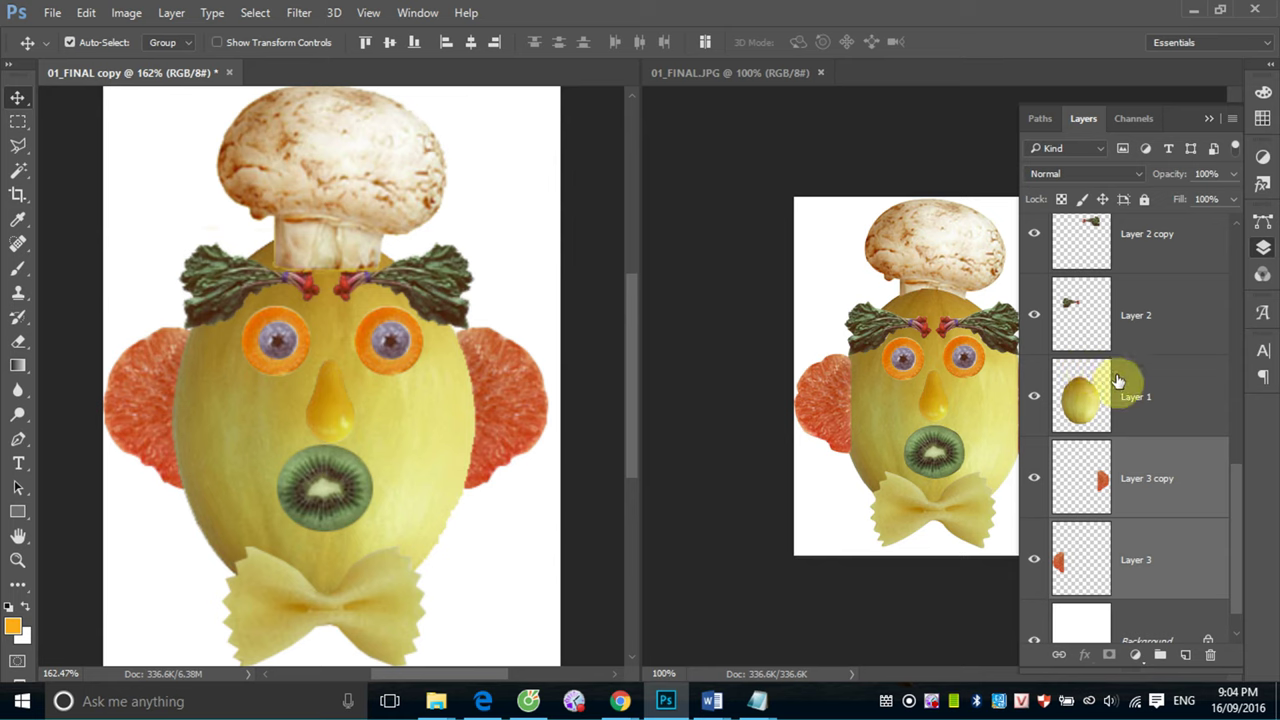
{"action": "left_click_drag", "start_coordinate": [522, 421], "coordinate": [522, 441]}
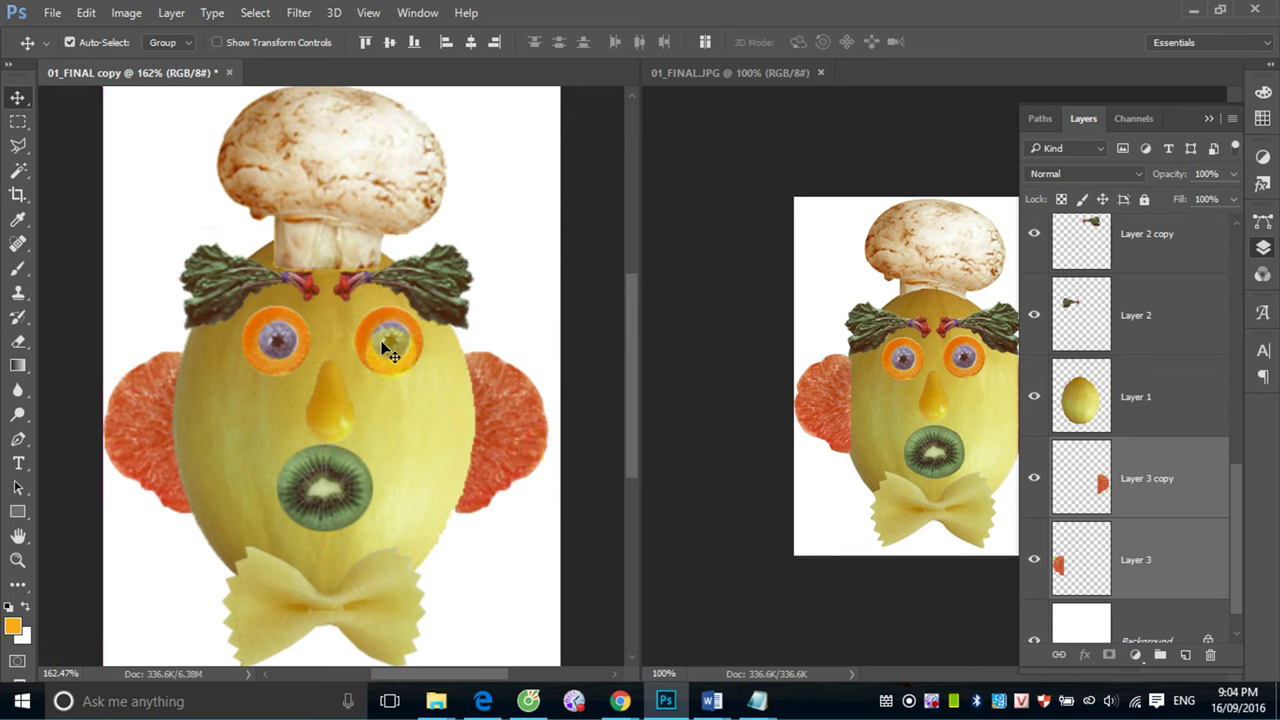
Nudge the Layer 1 lemon head slightly right and down
{"action": "right_click", "coordinate": [412, 425]}
{"action": "left_click", "coordinate": [430, 434]}
{"action": "left_click", "coordinate": [418, 437]}
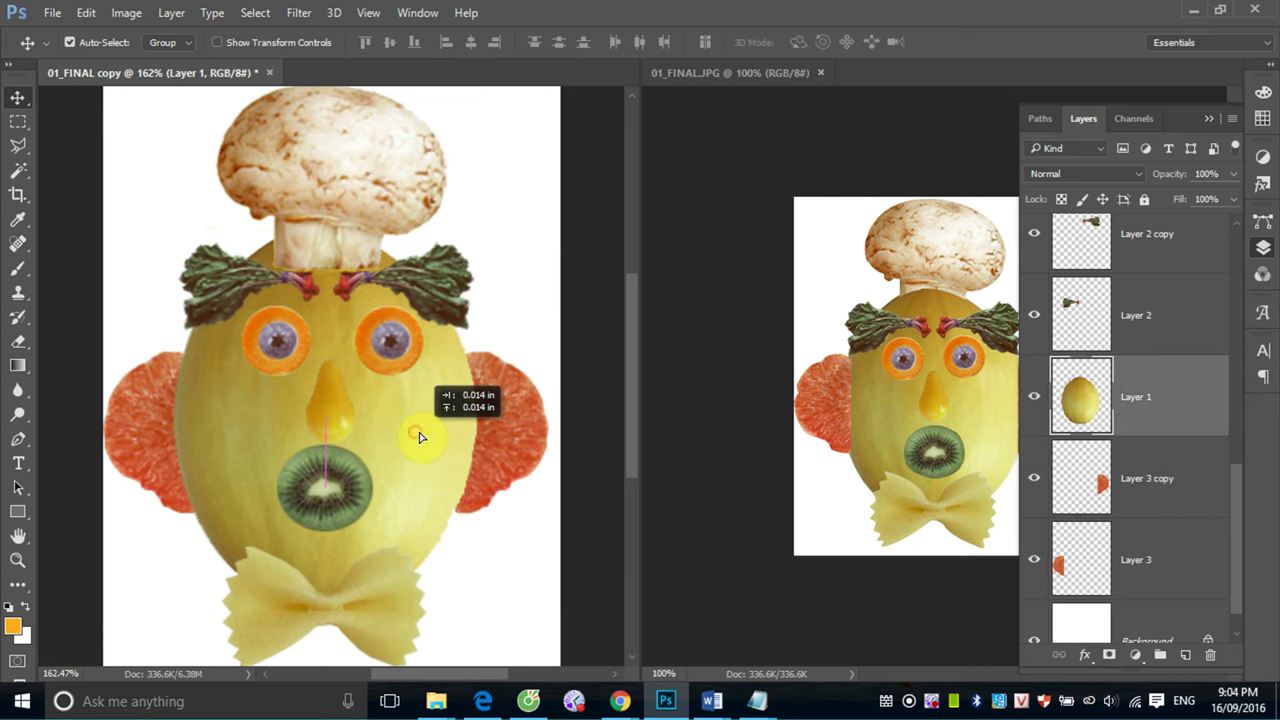
{"action": "right_click", "coordinate": [418, 437]}
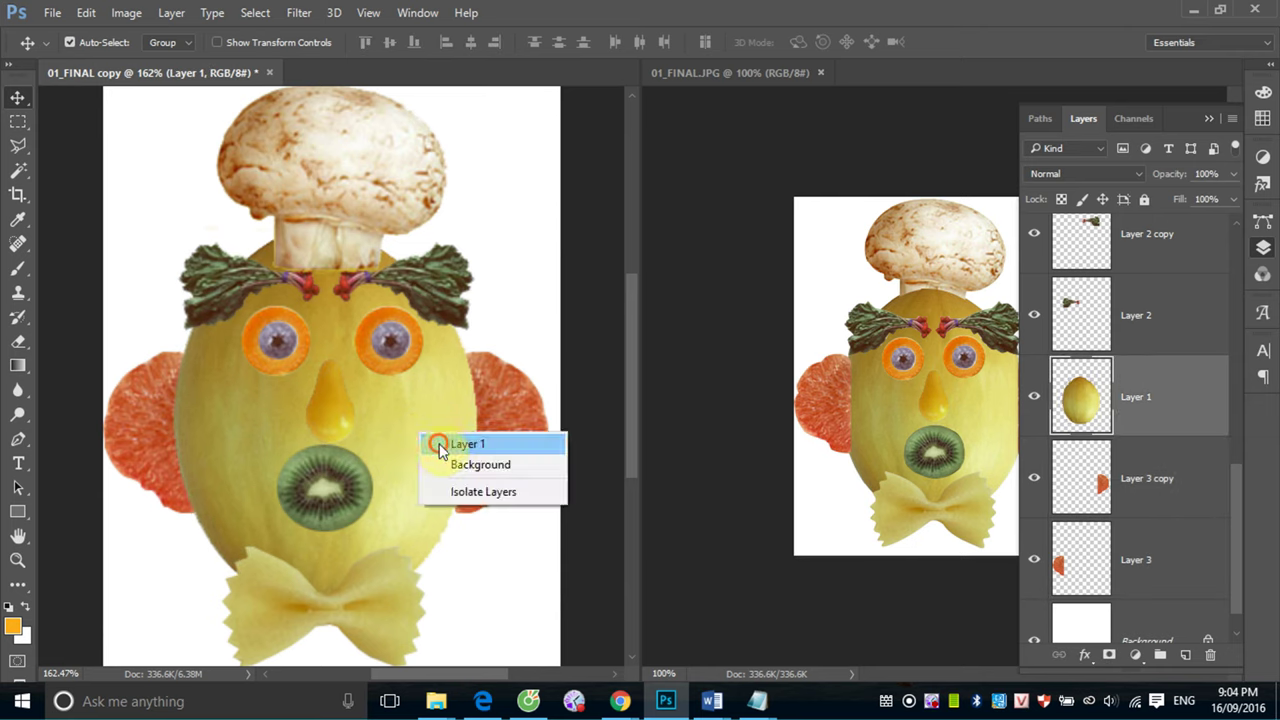
{"action": "left_click", "coordinate": [428, 443]}
{"action": "left_click_drag", "start_coordinate": [451, 443], "coordinate": [450, 446]}
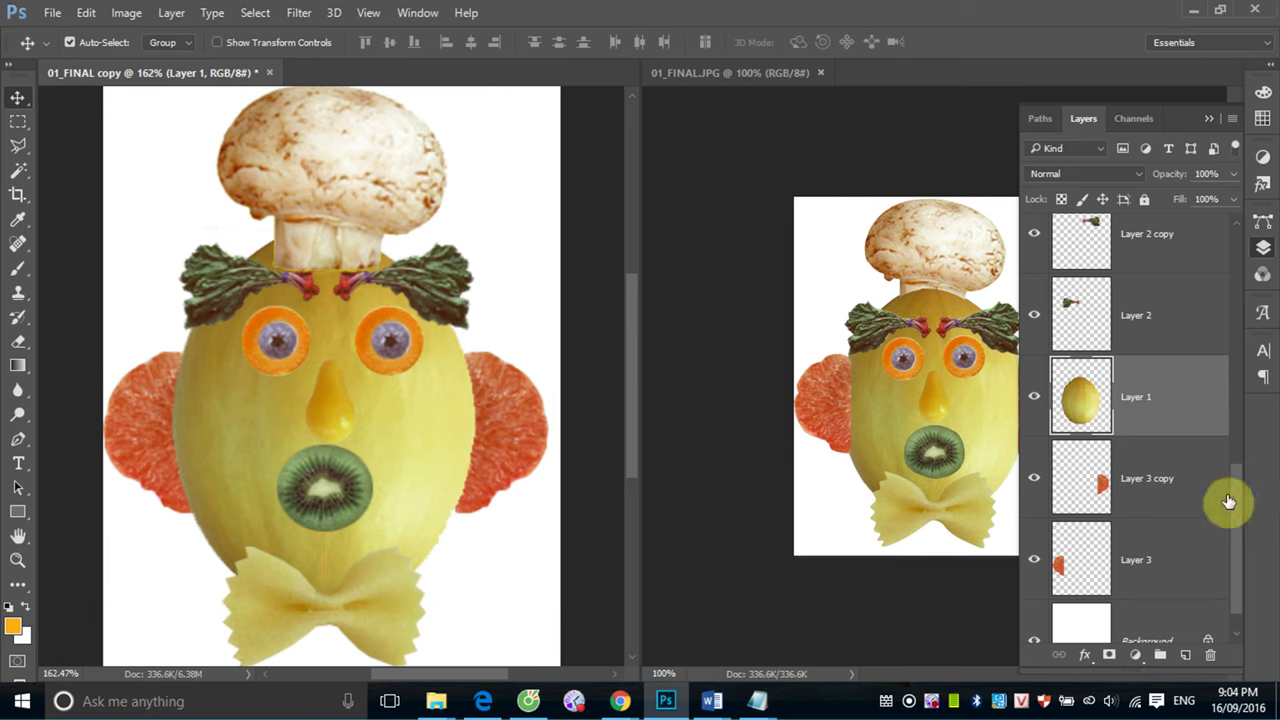
{"action": "left_click_drag", "start_coordinate": [1236, 500], "coordinate": [1247, 266]}
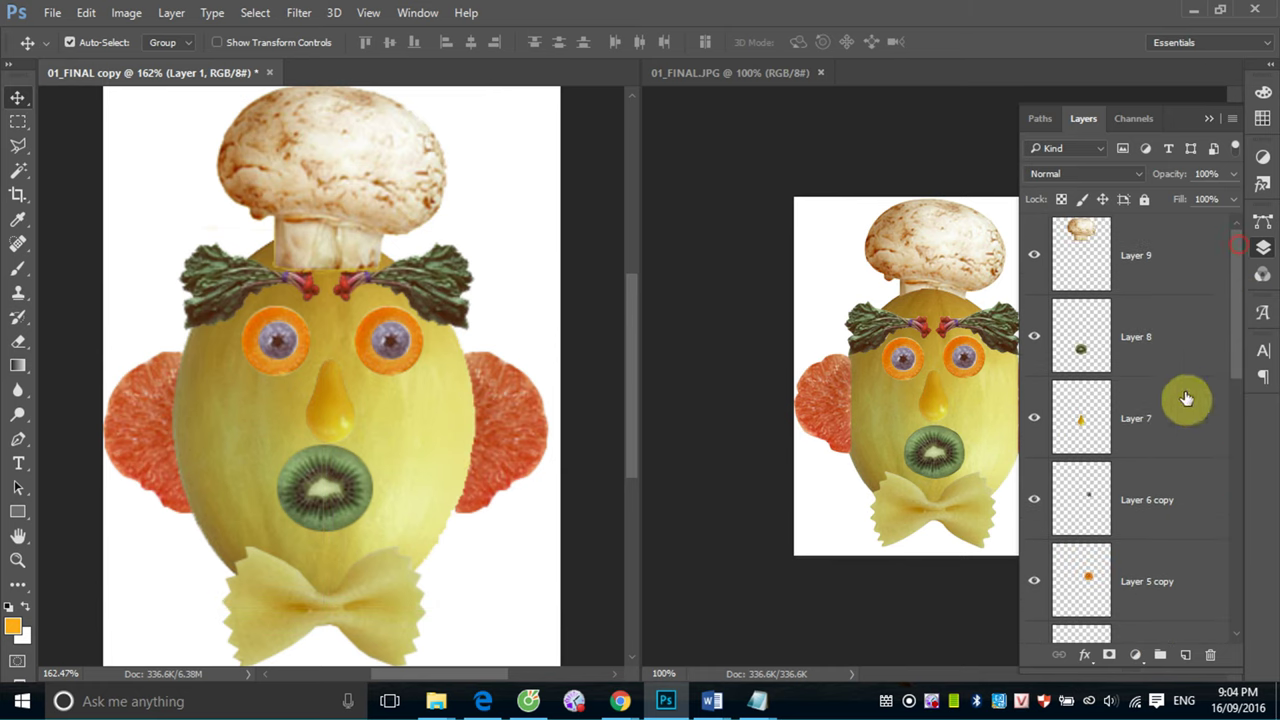
Send the Layer 9 mushroom hat to the back with Layer > Arrange > Send to Back
{"action": "left_click", "coordinate": [1140, 255]}
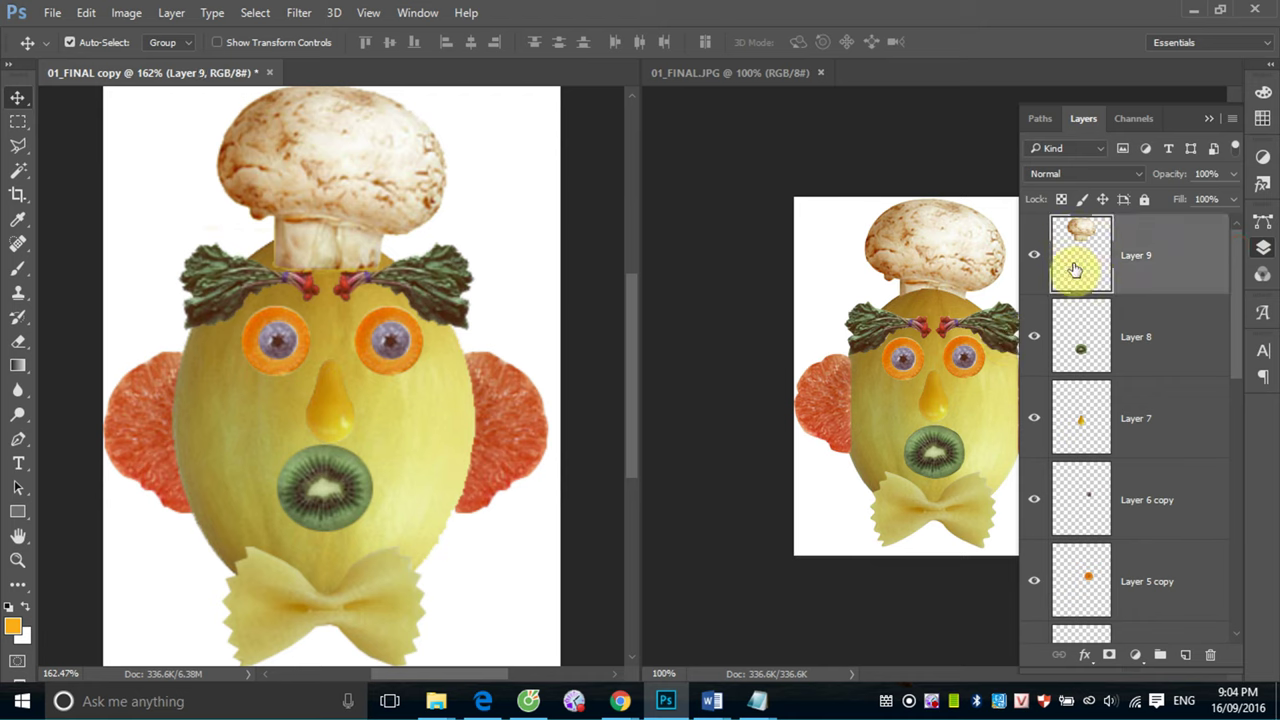
{"action": "left_click_drag", "start_coordinate": [1240, 280], "coordinate": [1253, 562]}
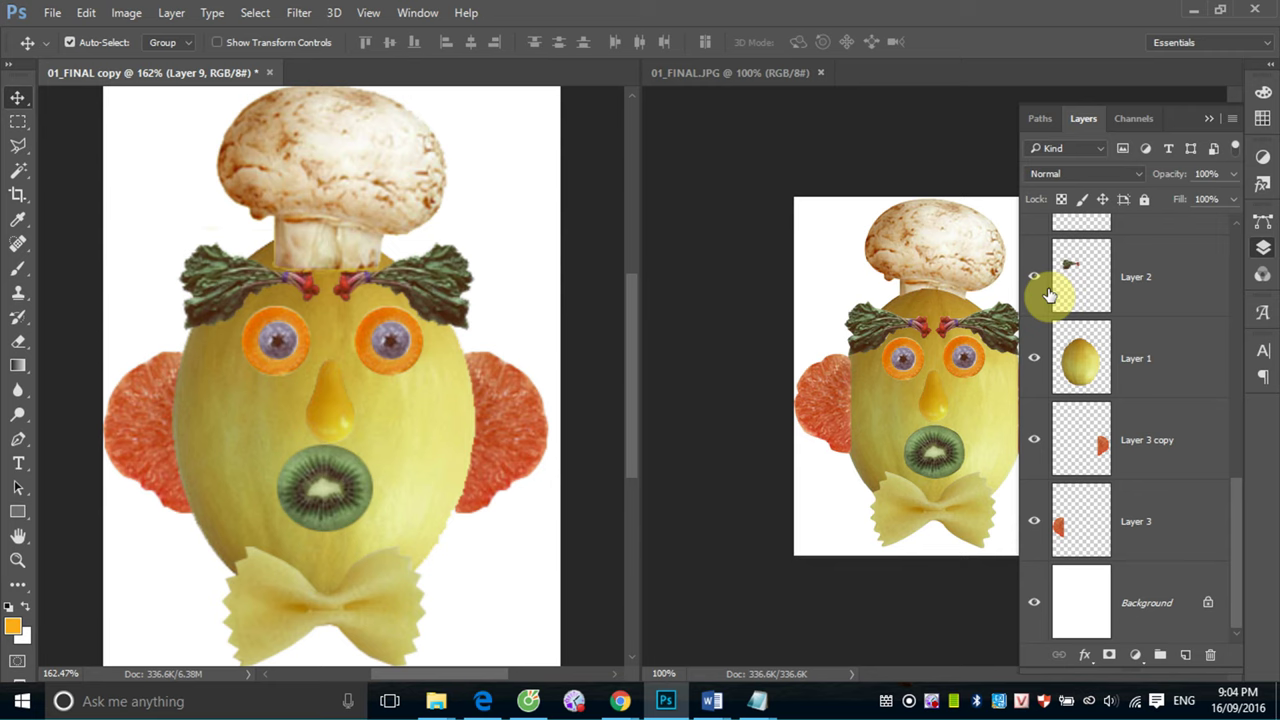
{"action": "left_click", "coordinate": [172, 13]}
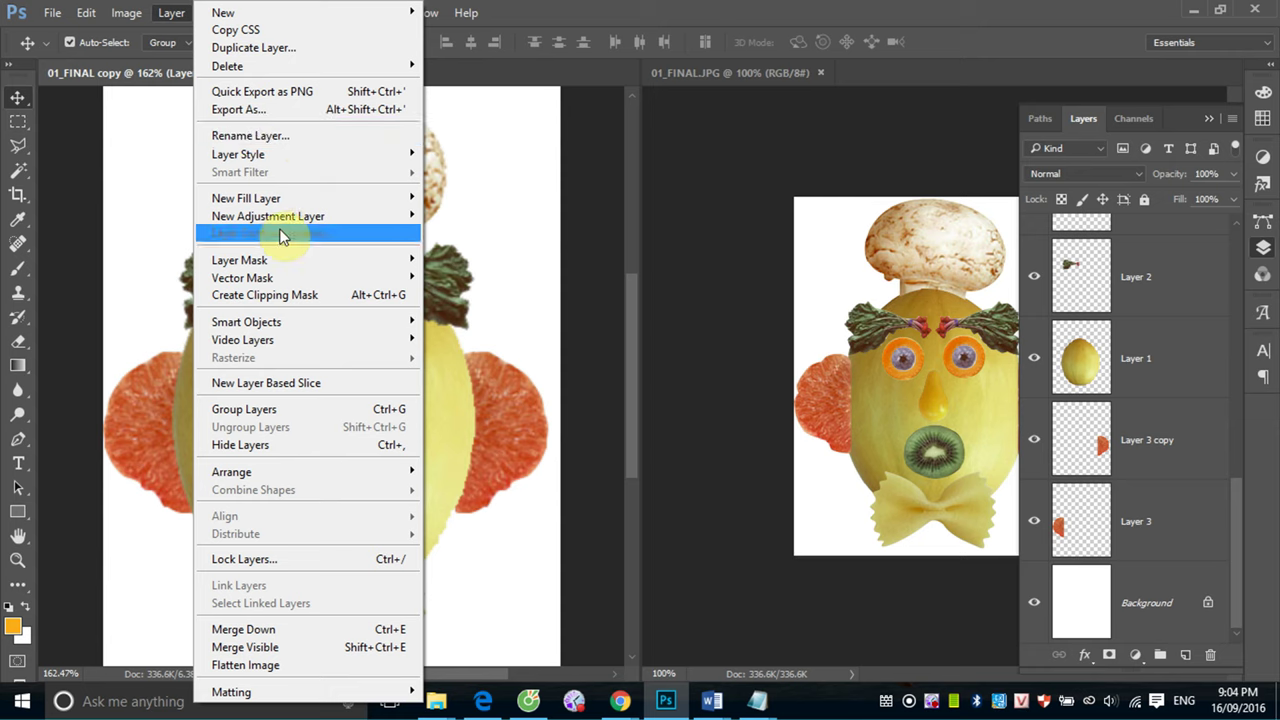
{"action": "mouse_move", "coordinate": [231, 471]}
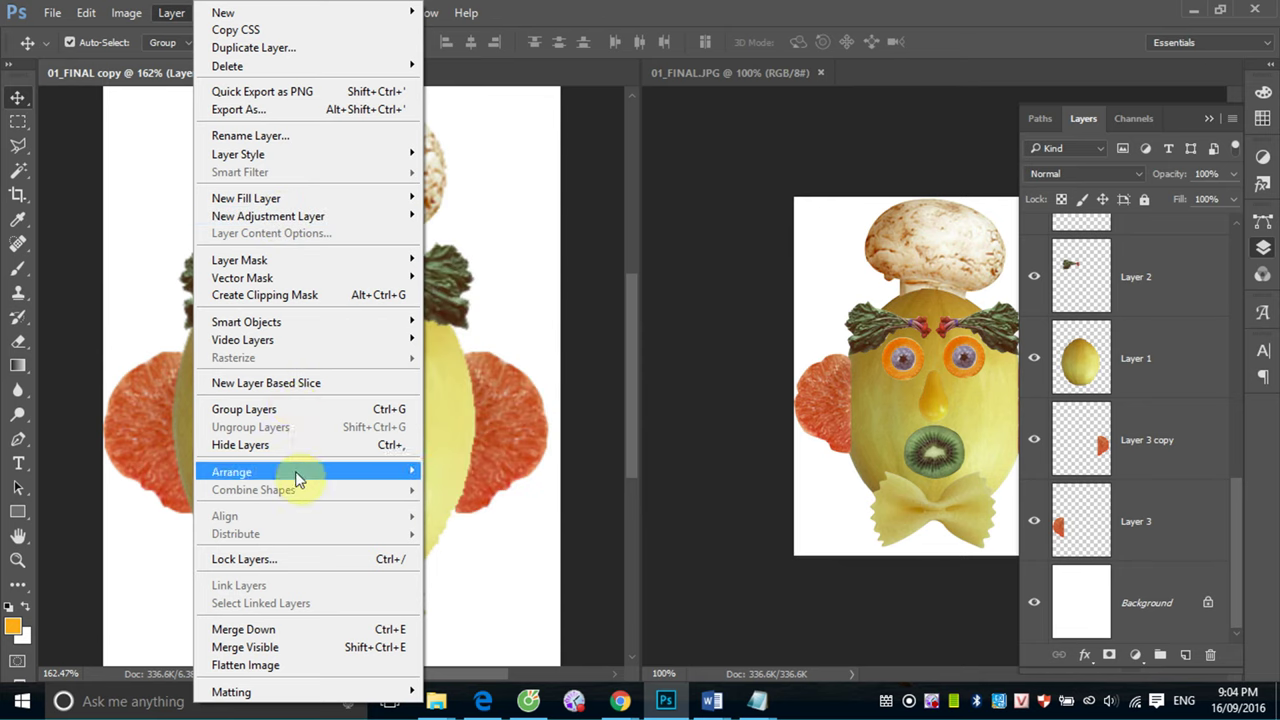
{"action": "mouse_move", "coordinate": [300, 471]}
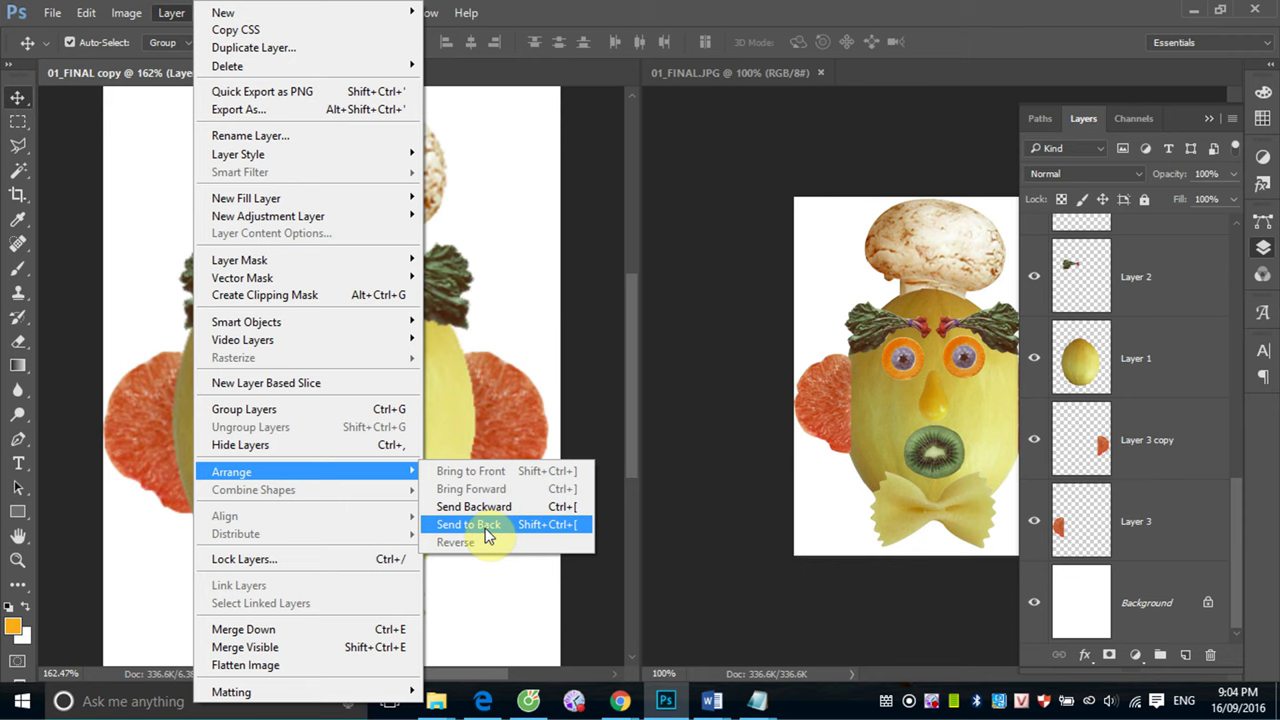
{"action": "left_click", "coordinate": [565, 530]}
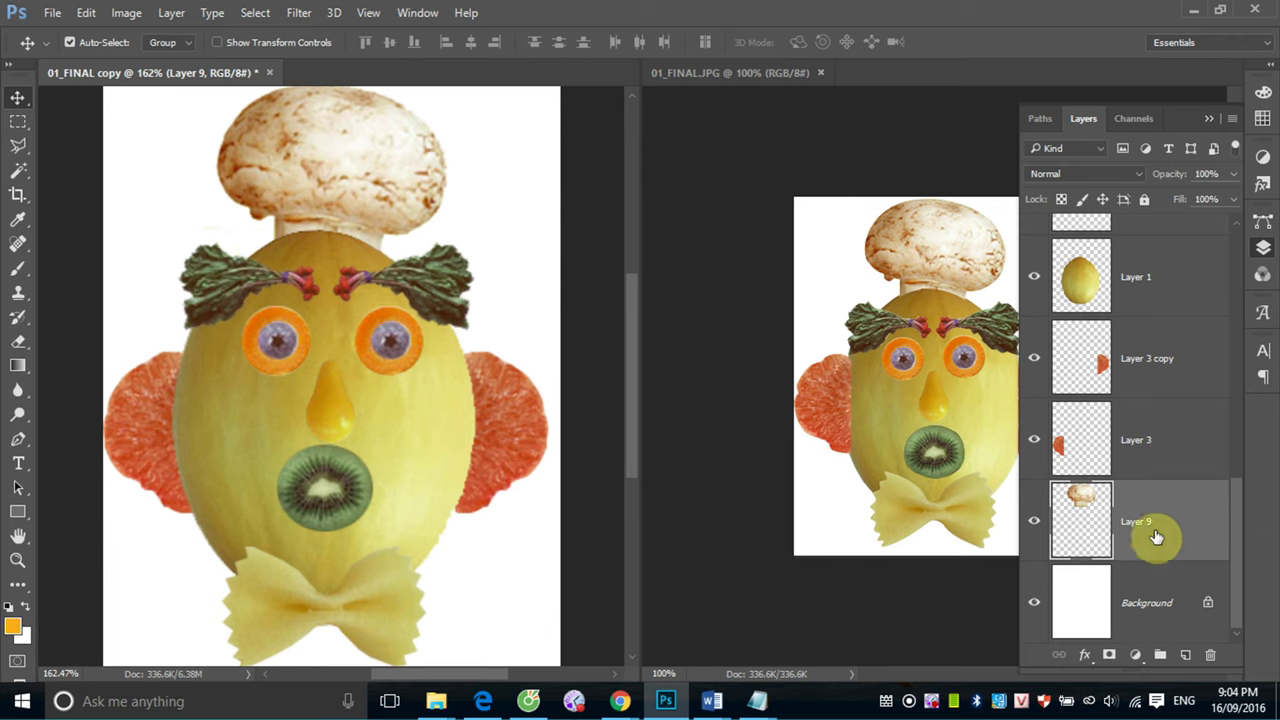
{"action": "right_click", "coordinate": [345, 180]}
{"action": "left_click", "coordinate": [372, 184]}
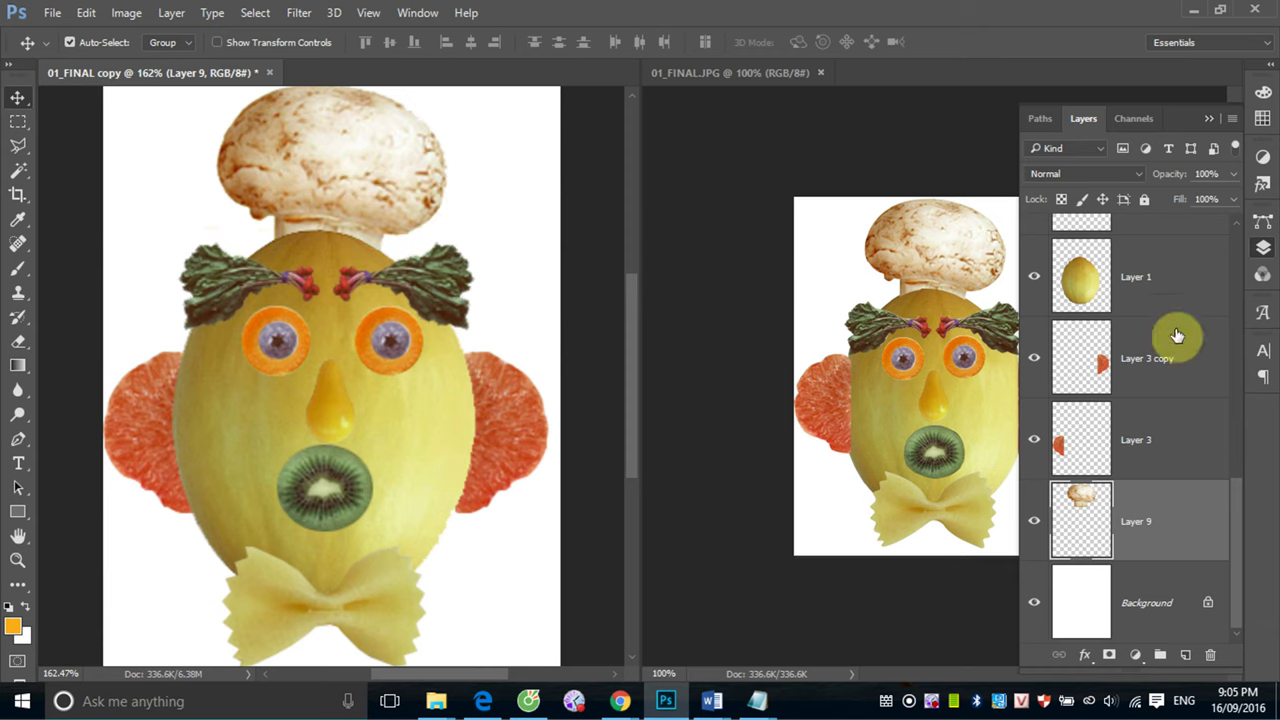
Select Layers 8, 7, 6 copy, 5 copy, 6, 5, 2 copy and 2 together and drag them down-left
{"action": "left_click_drag", "start_coordinate": [1234, 540], "coordinate": [1257, 286]}
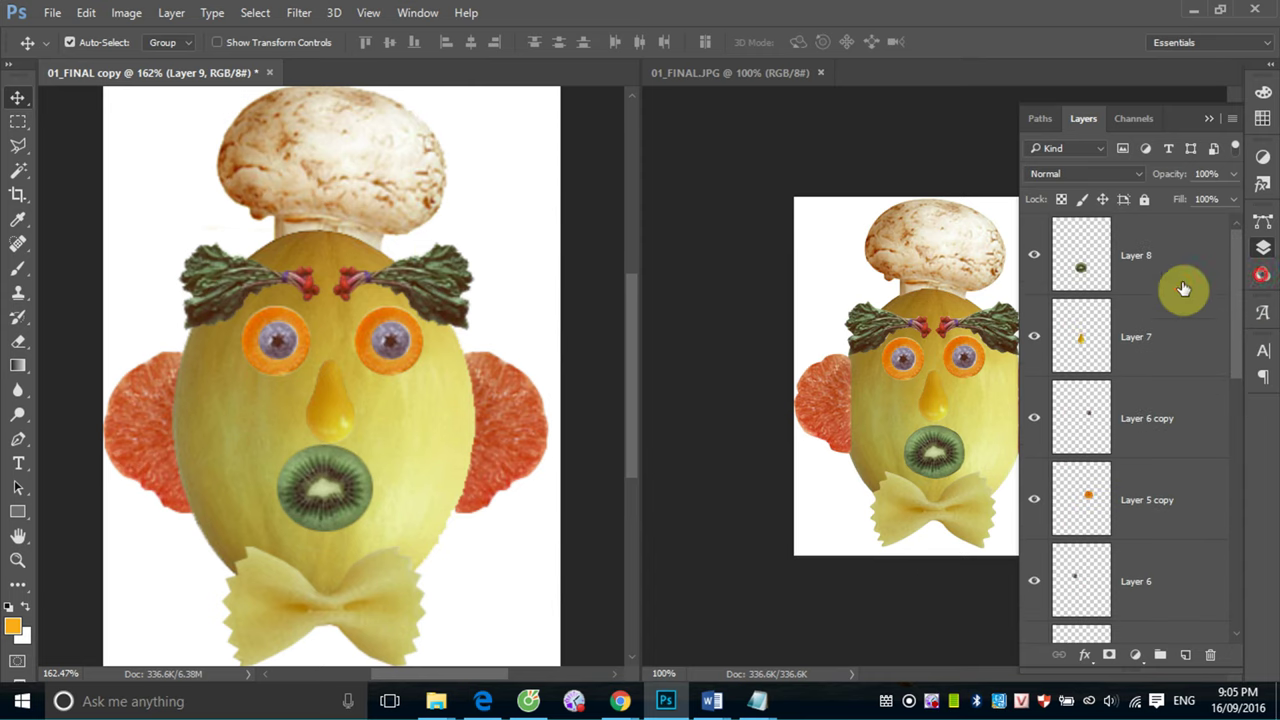
{"action": "left_click", "coordinate": [1150, 265]}
{"action": "left_click", "coordinate": [1155, 352], "text": "ctrl"}
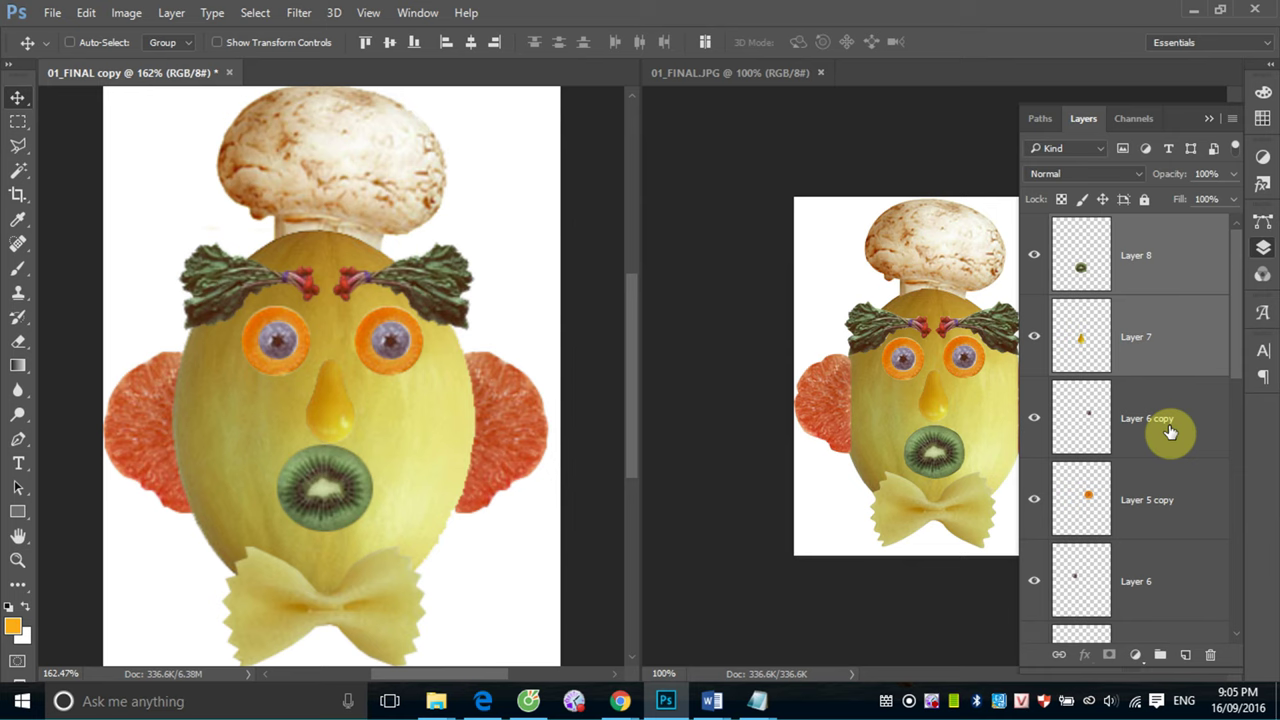
{"action": "left_click", "coordinate": [1166, 430], "text": "ctrl"}
{"action": "left_click", "coordinate": [1145, 503], "text": "ctrl"}
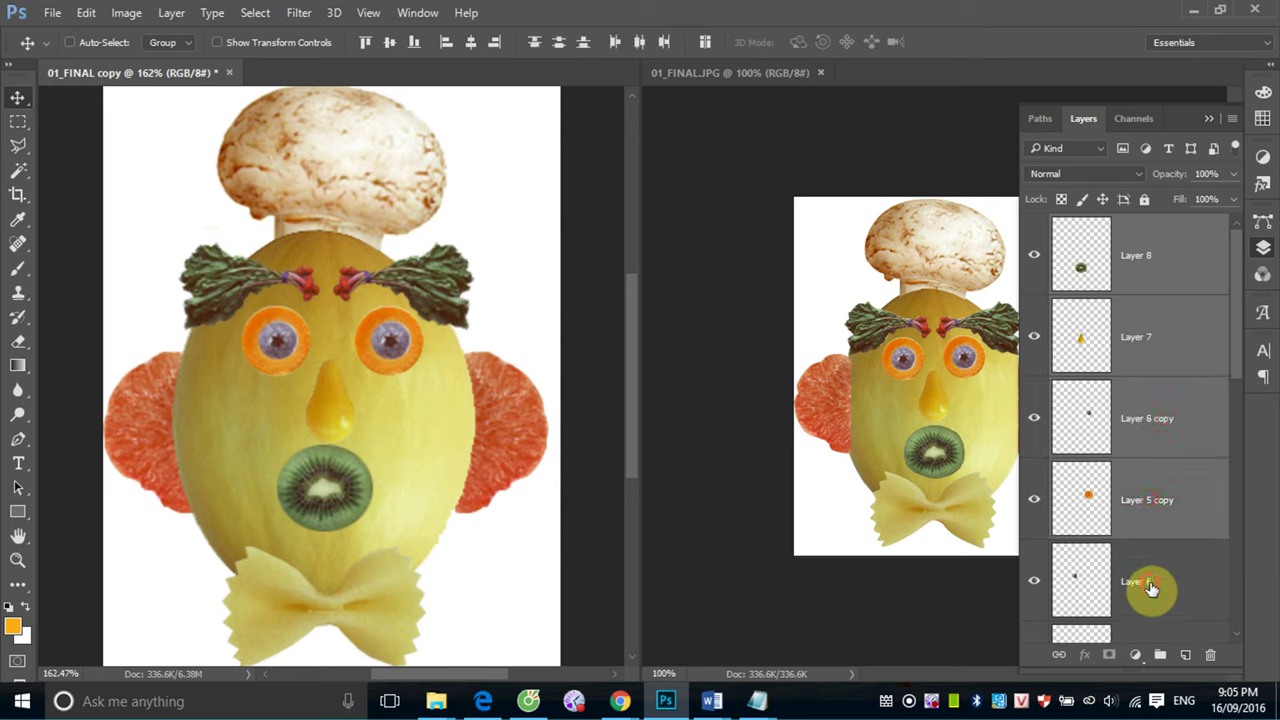
{"action": "left_click", "coordinate": [1150, 588], "text": "ctrl"}
{"action": "left_click_drag", "start_coordinate": [1234, 354], "coordinate": [1249, 452]}
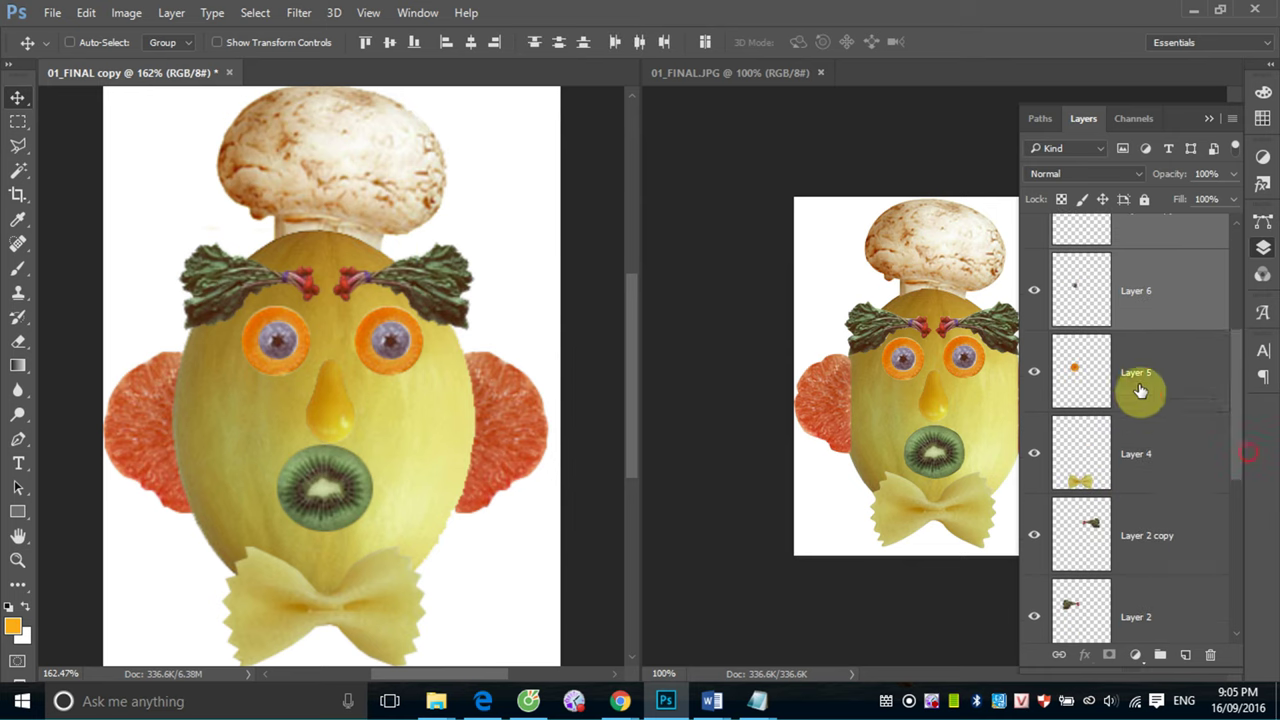
{"action": "left_click", "coordinate": [1140, 390], "text": "ctrl"}
{"action": "left_click", "coordinate": [1162, 530], "text": "ctrl"}
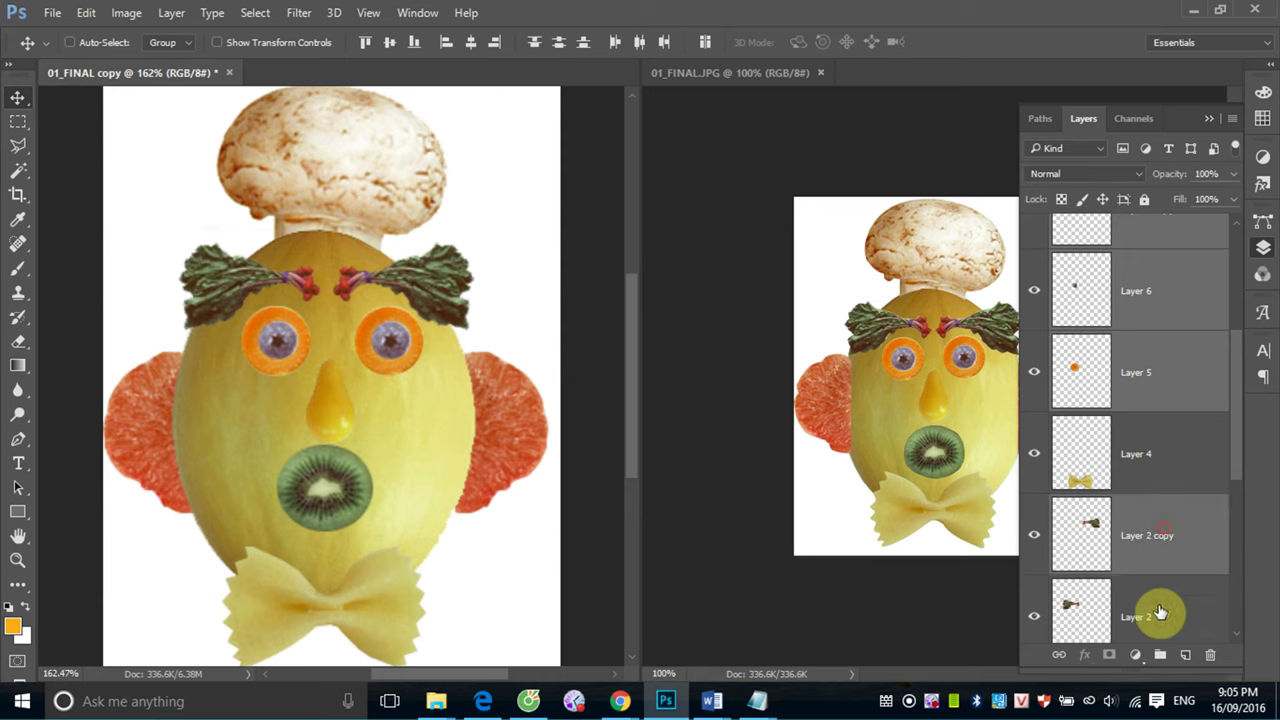
{"action": "left_click", "coordinate": [1160, 612], "text": "ctrl"}
{"action": "mouse_move", "coordinate": [385, 342]}
{"action": "left_mouse_down"}
{"action": "mouse_move", "coordinate": [370, 355]}
{"action": "mouse_move", "coordinate": [382, 363]}
{"action": "left_mouse_up"}
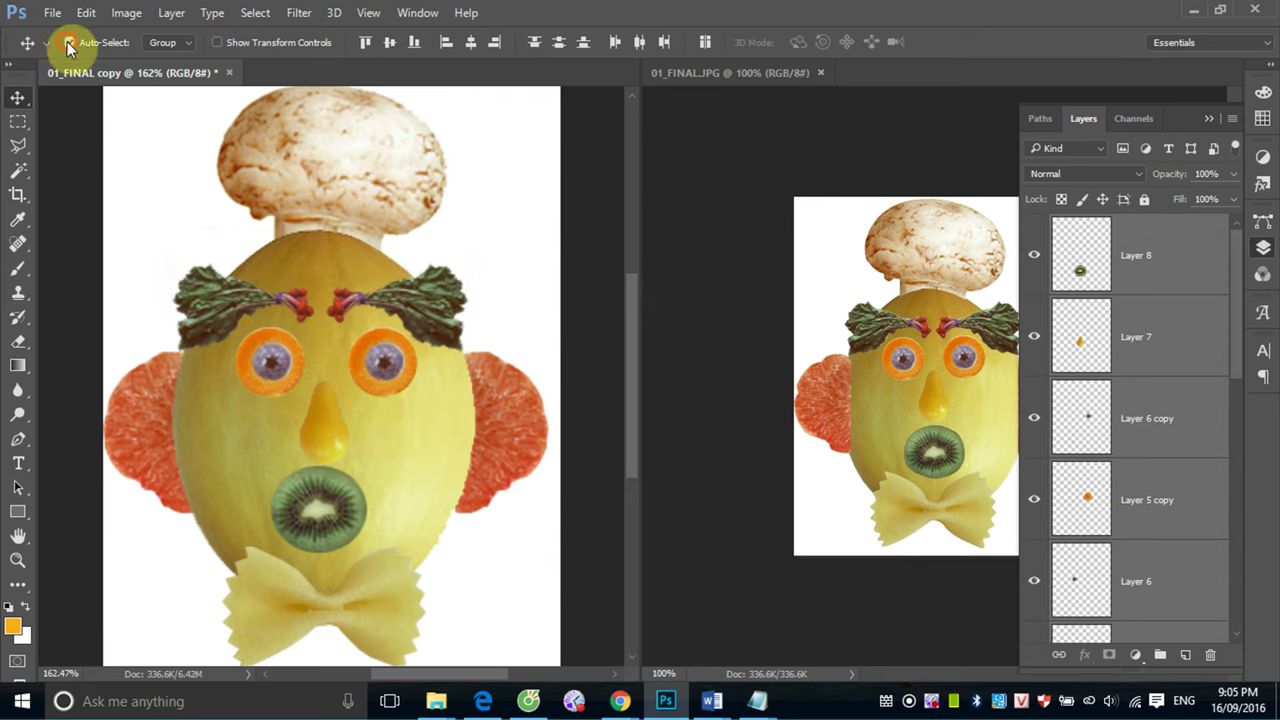
Turn off View > Snap and shift the facial features slightly further down
{"action": "left_click", "coordinate": [367, 13]}
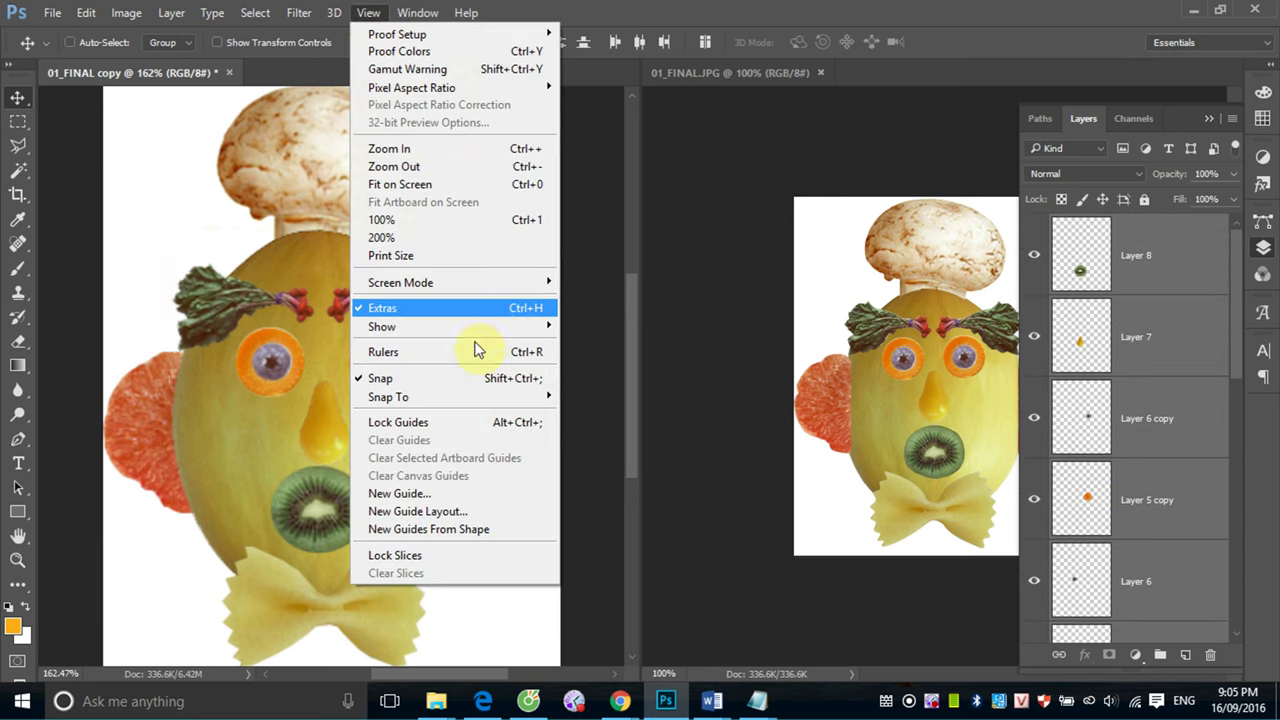
{"action": "left_click", "coordinate": [371, 380]}
{"action": "mouse_move", "coordinate": [380, 371]}
{"action": "left_mouse_down"}
{"action": "mouse_move", "coordinate": [393, 383]}
{"action": "mouse_move", "coordinate": [382, 373]}
{"action": "left_mouse_up"}
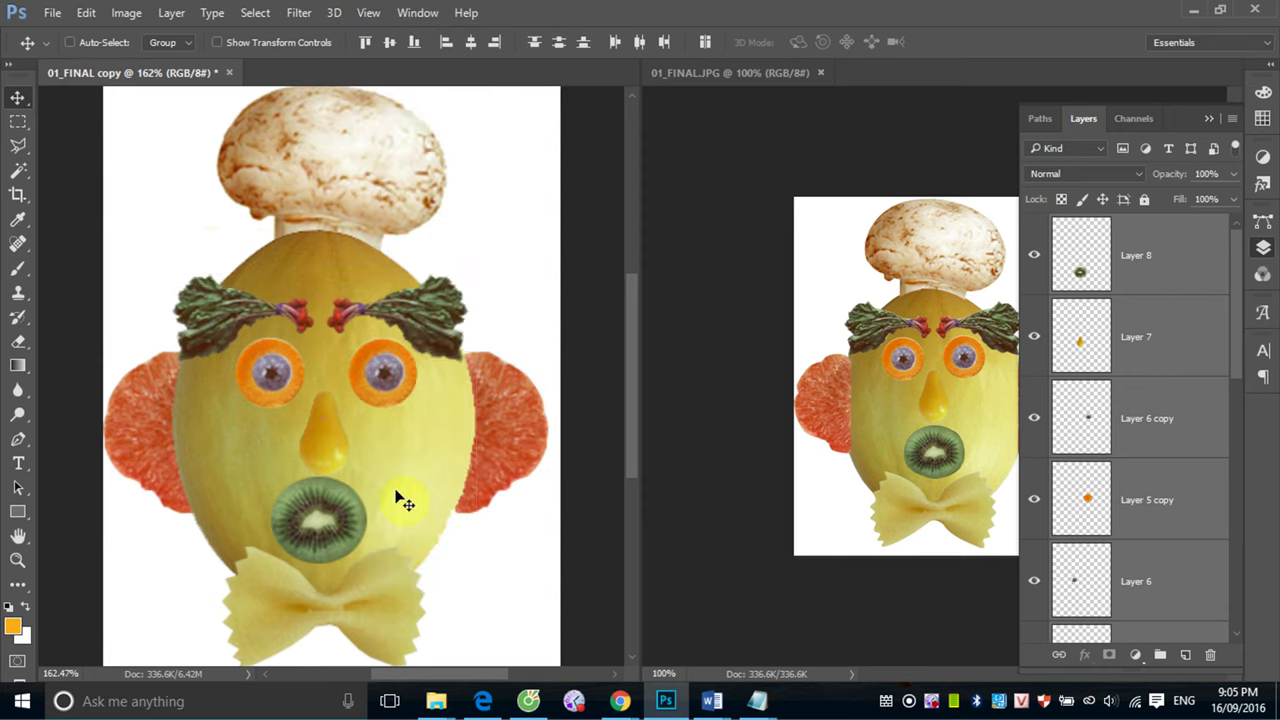
Move the Layer 8 kiwi mouth slightly lower and right, just above the bow tie
{"action": "right_click", "coordinate": [406, 470]}
{"action": "right_click", "coordinate": [333, 516]}
{"action": "left_click", "coordinate": [355, 528]}
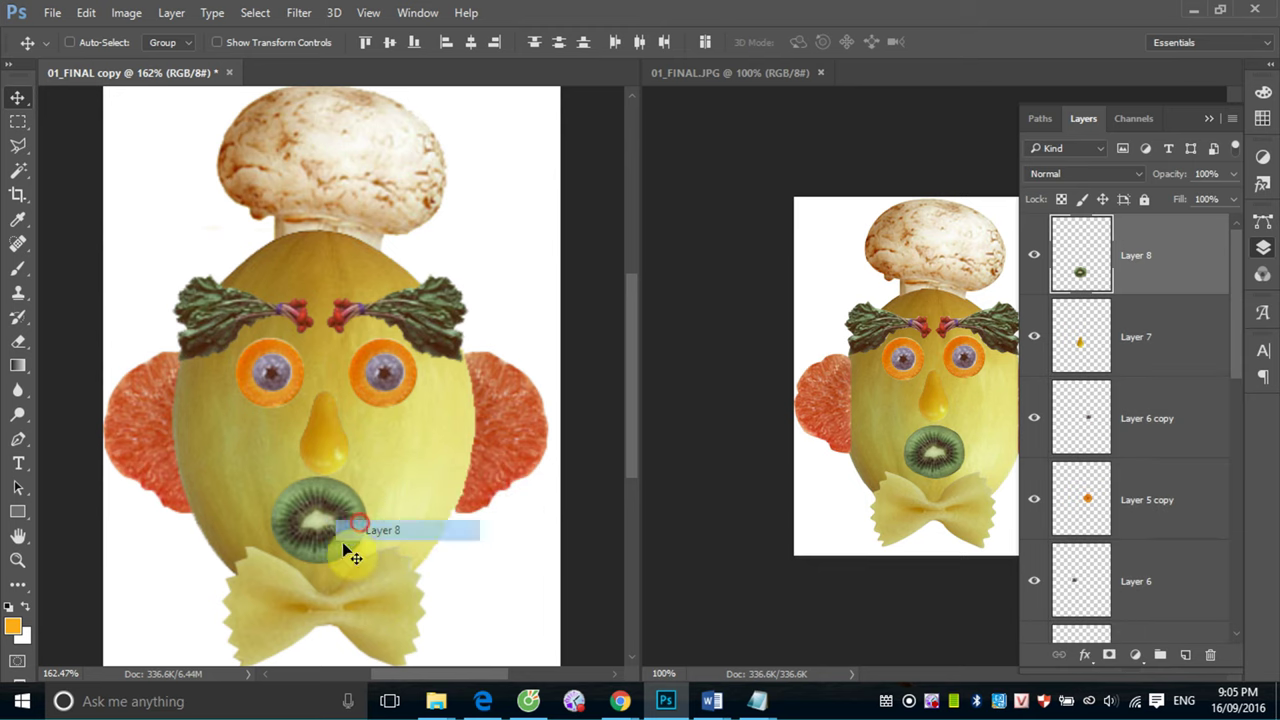
{"action": "right_click", "coordinate": [340, 526]}
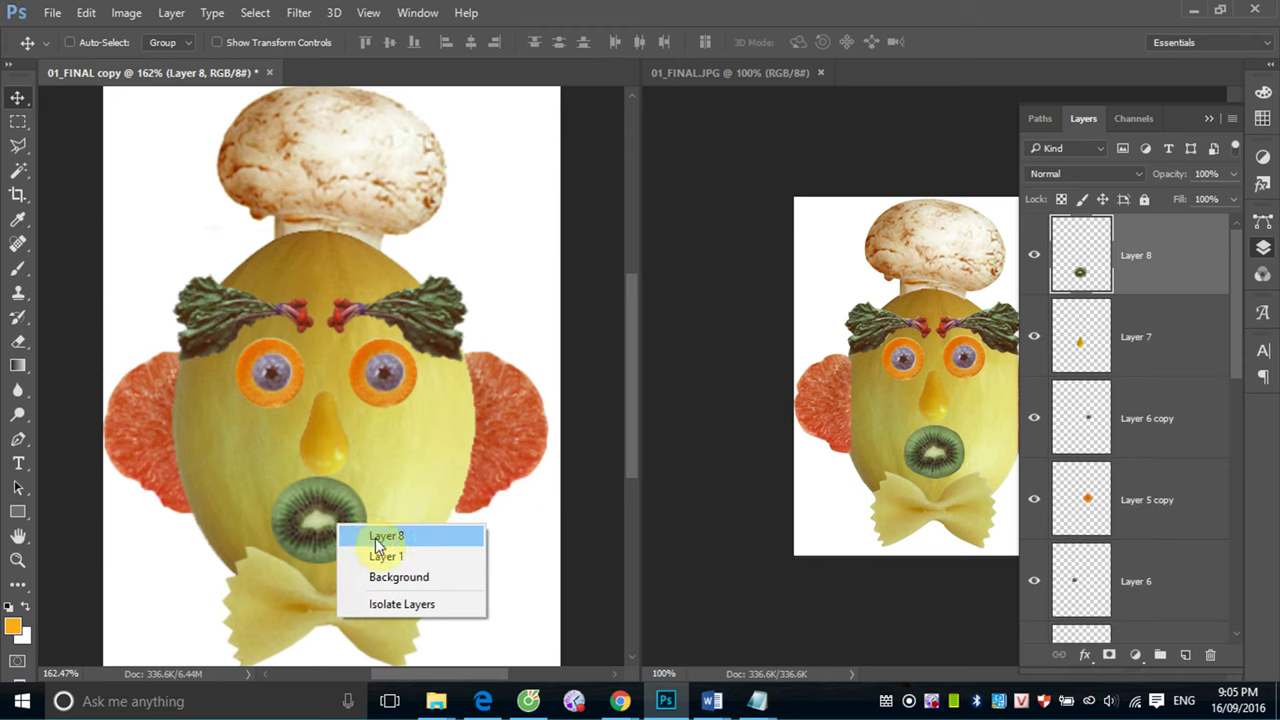
{"action": "left_click", "coordinate": [378, 537]}
{"action": "left_click_drag", "start_coordinate": [337, 528], "coordinate": [342, 531]}
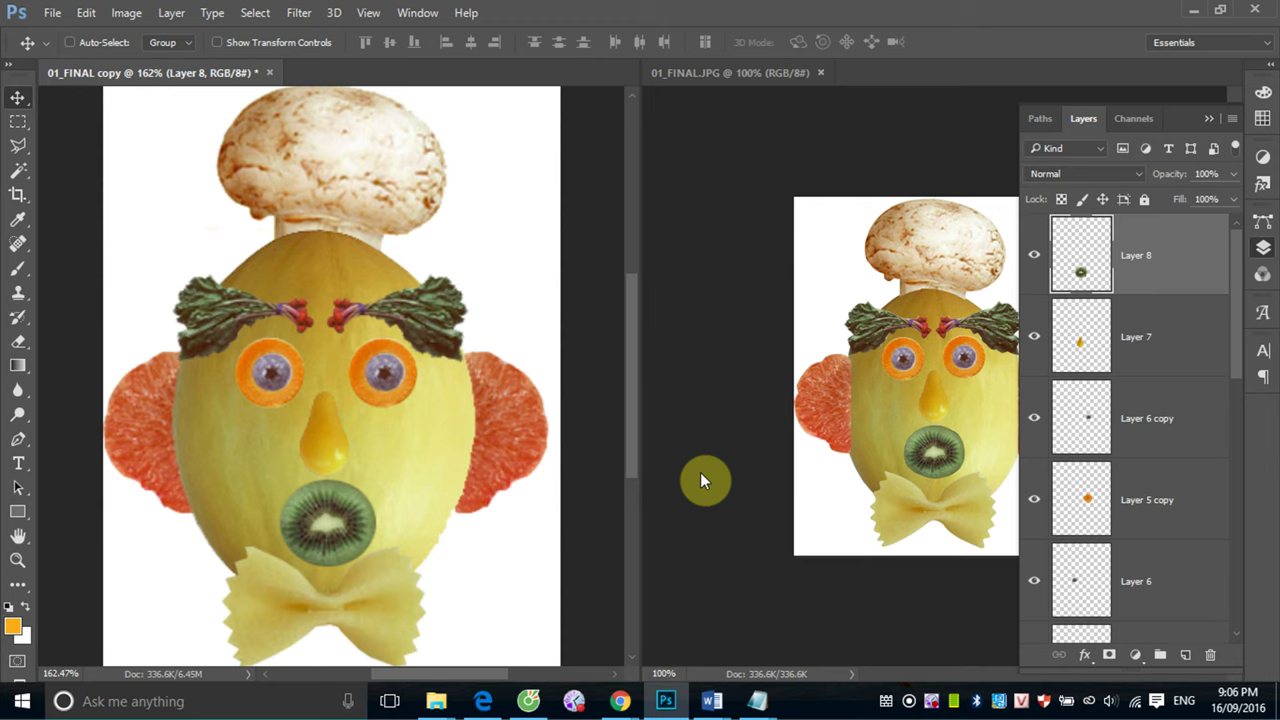
{"action": "right_click", "coordinate": [938, 704]}
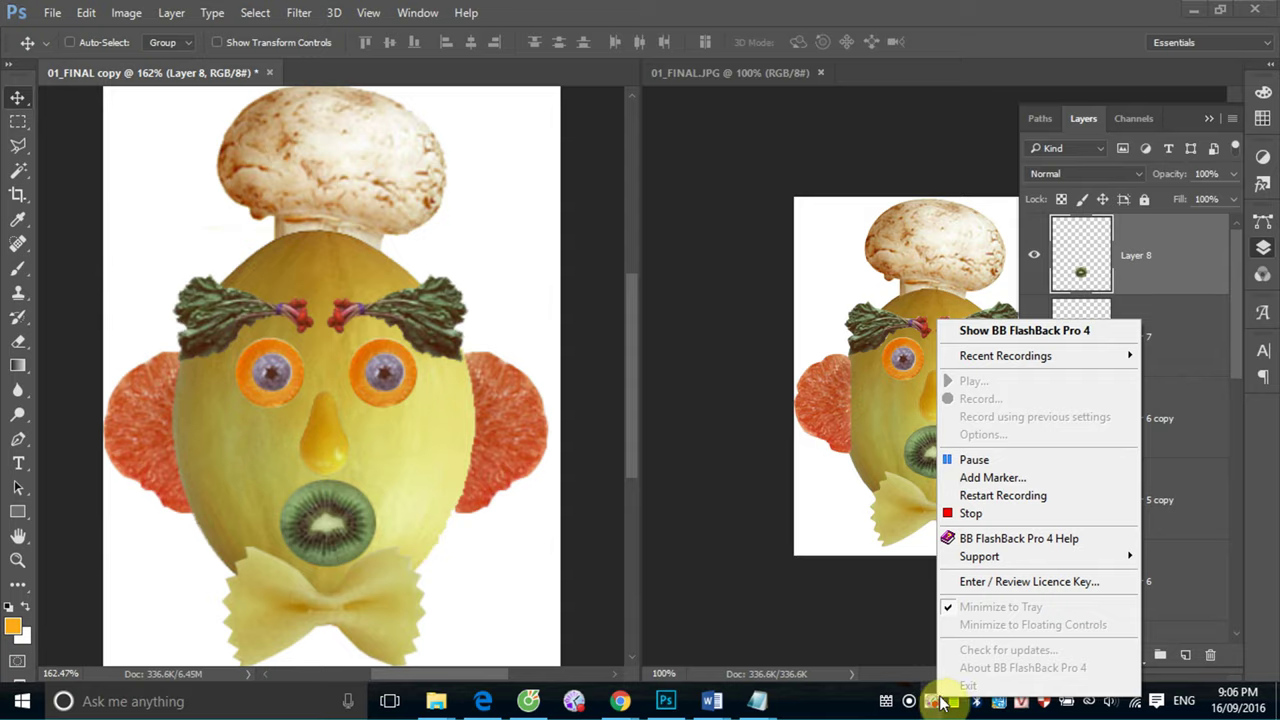